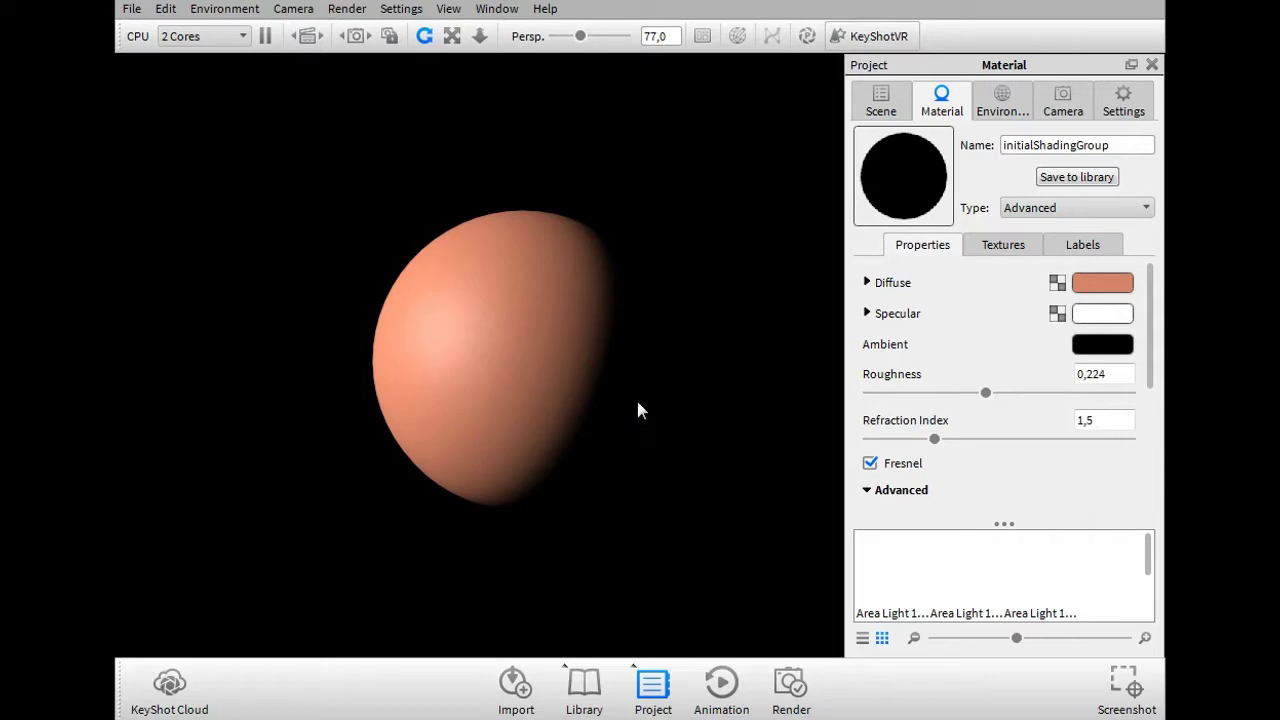
Change the sphere material's diffuse color to pure white, with all CMYK values at 0%.
scroll(421, 410, "down", 10)
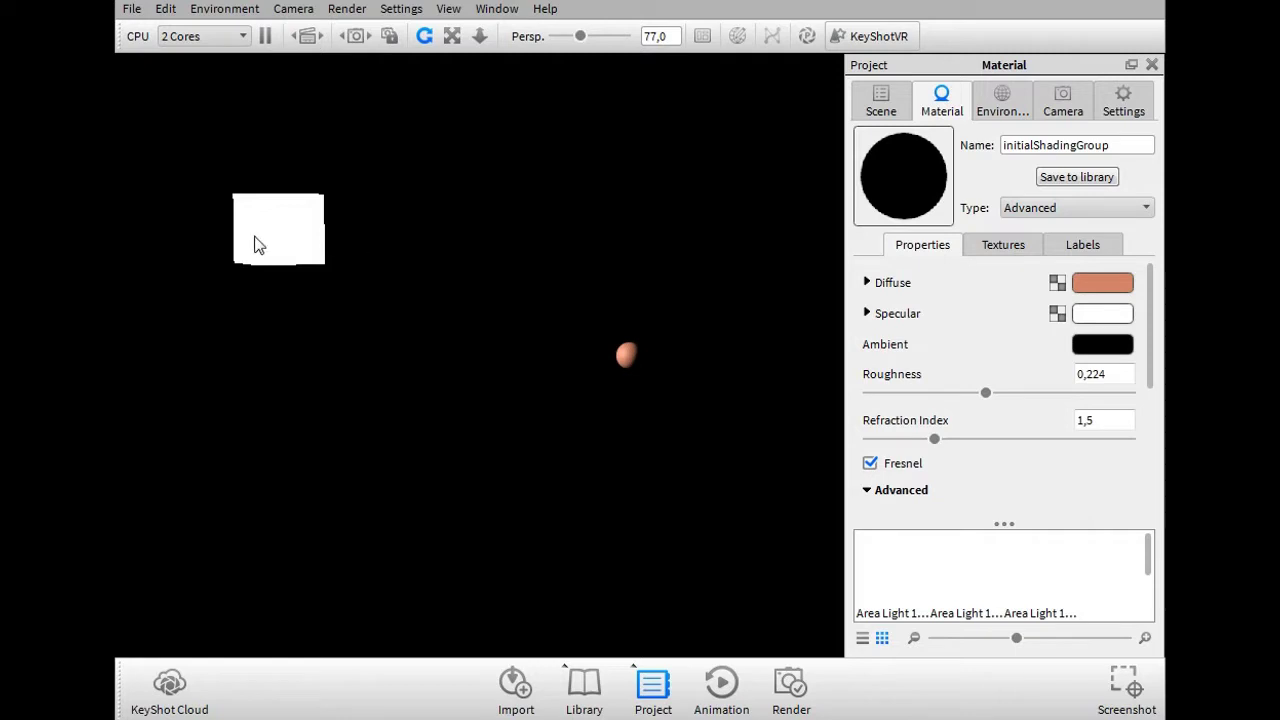
scroll(440, 300, "up", 3)
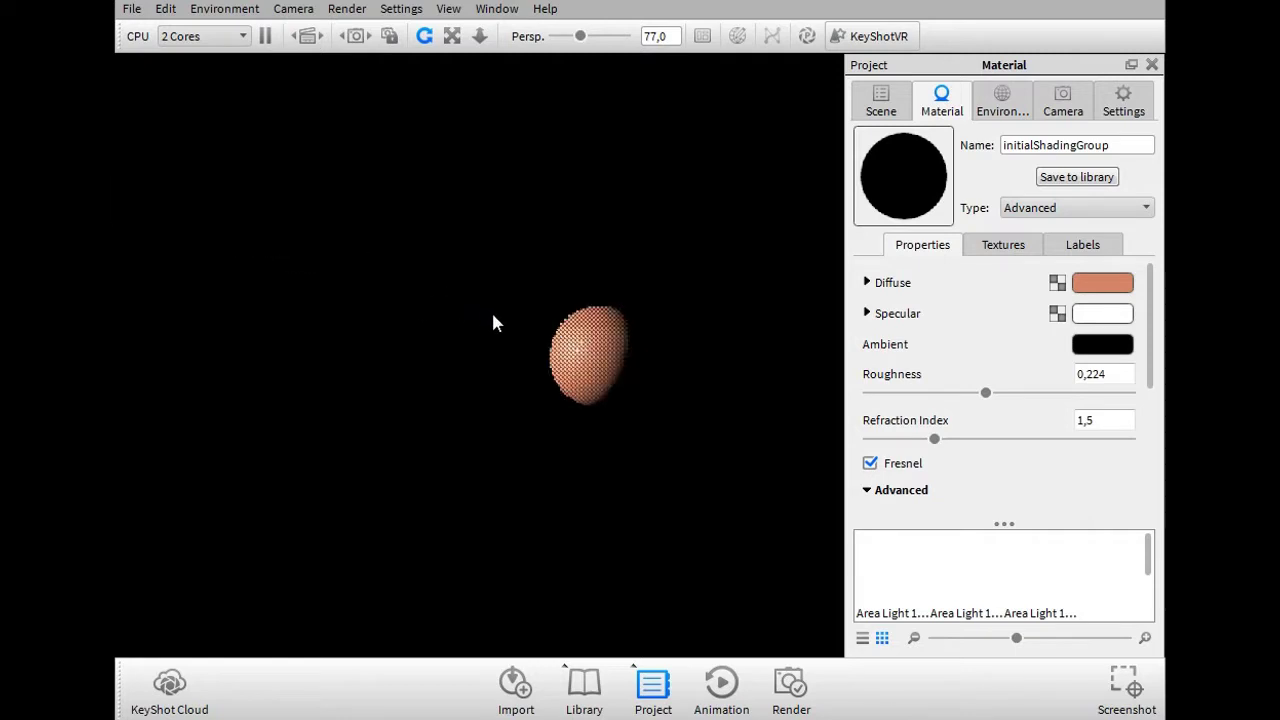
scroll(470, 328, "up", 2)
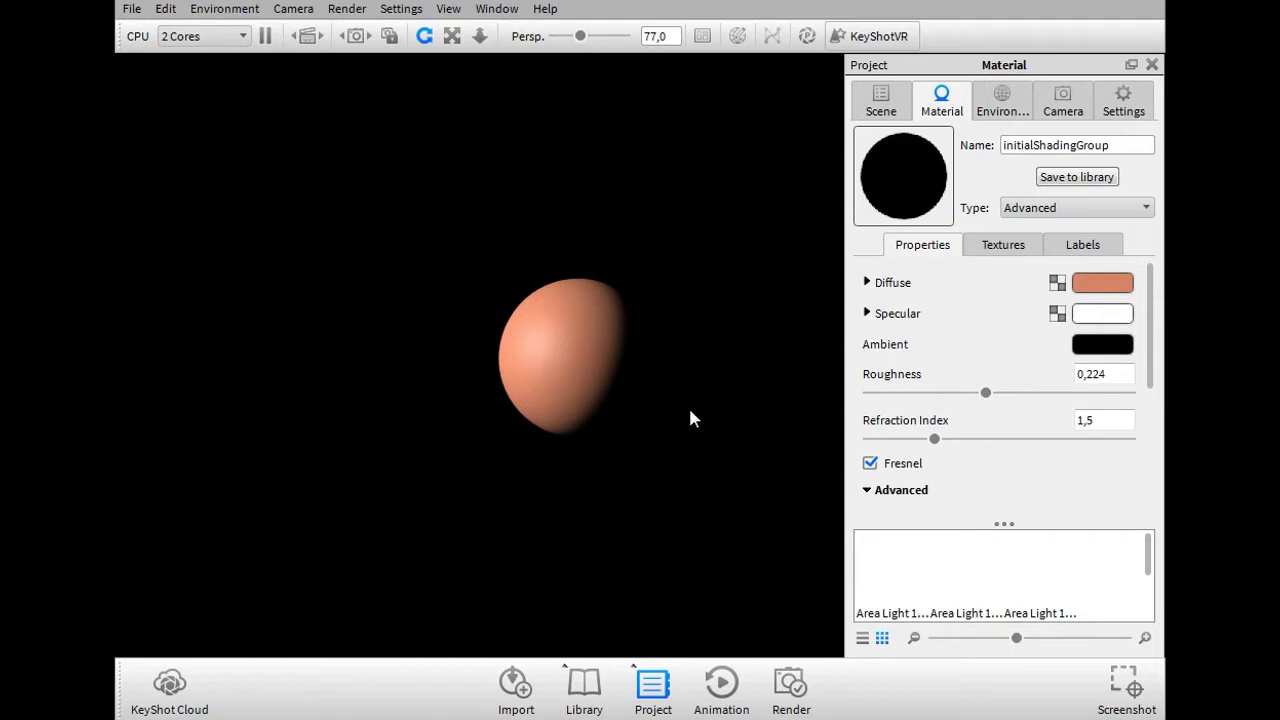
left_click(1099, 279)
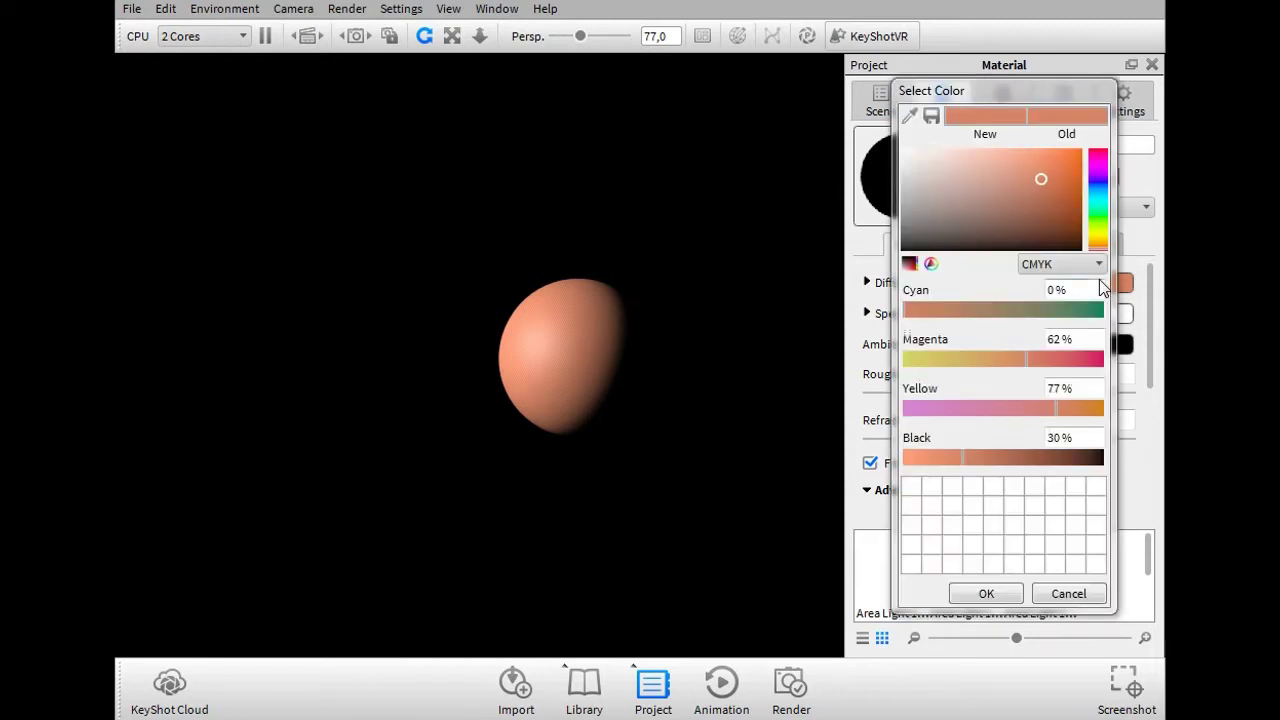
left_click_drag(950, 178, 880, 148)
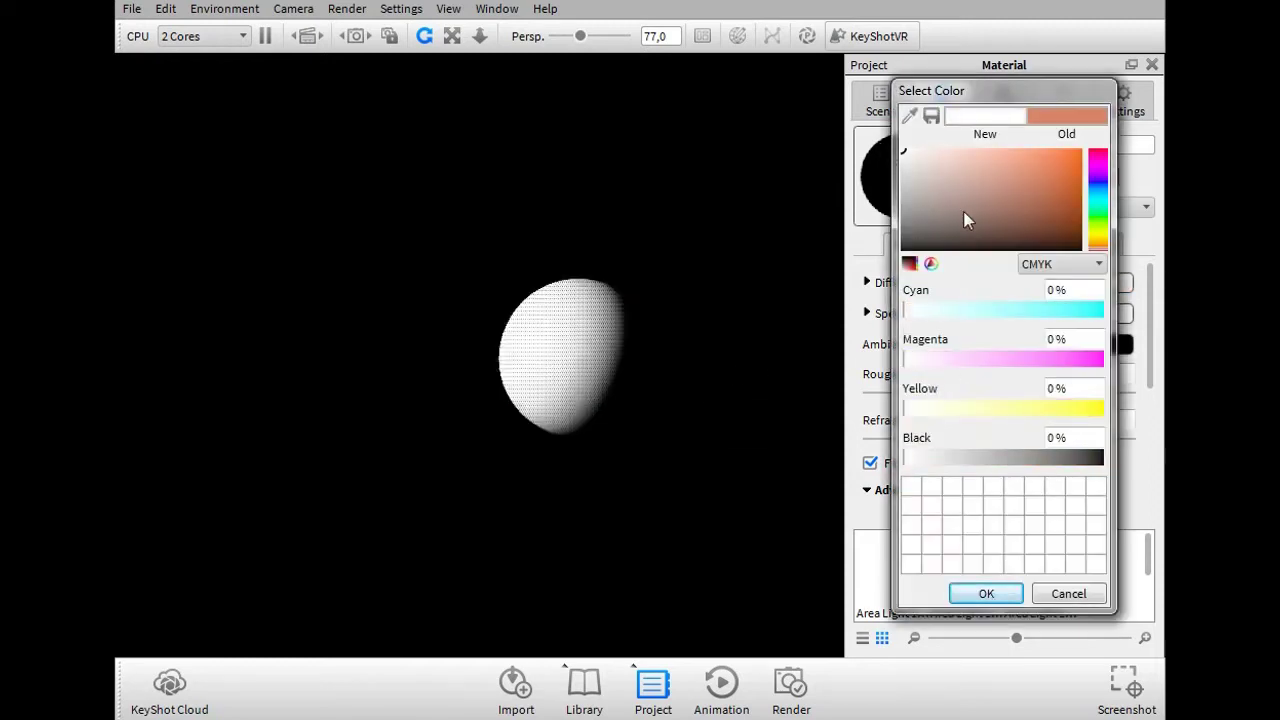
left_click(987, 594)
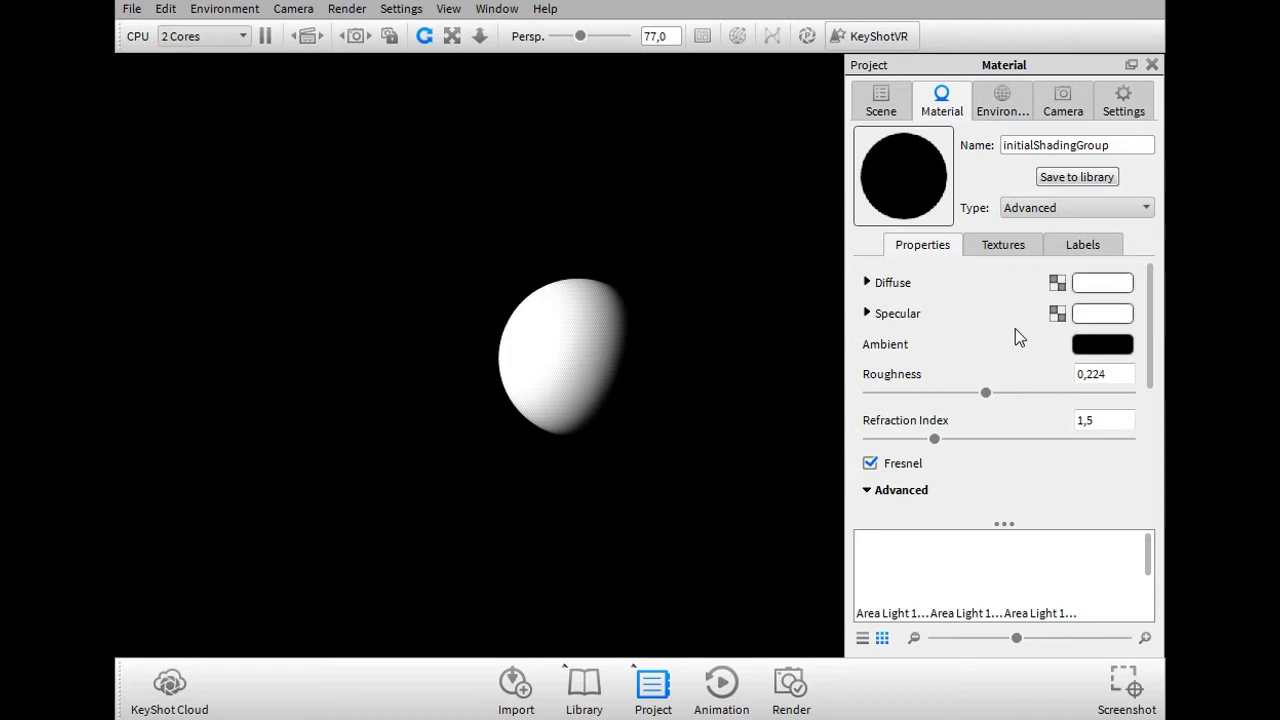
Make the ground plane visible in the scene and inspect how it affects the lighting on the white sphere.
left_click(894, 106)
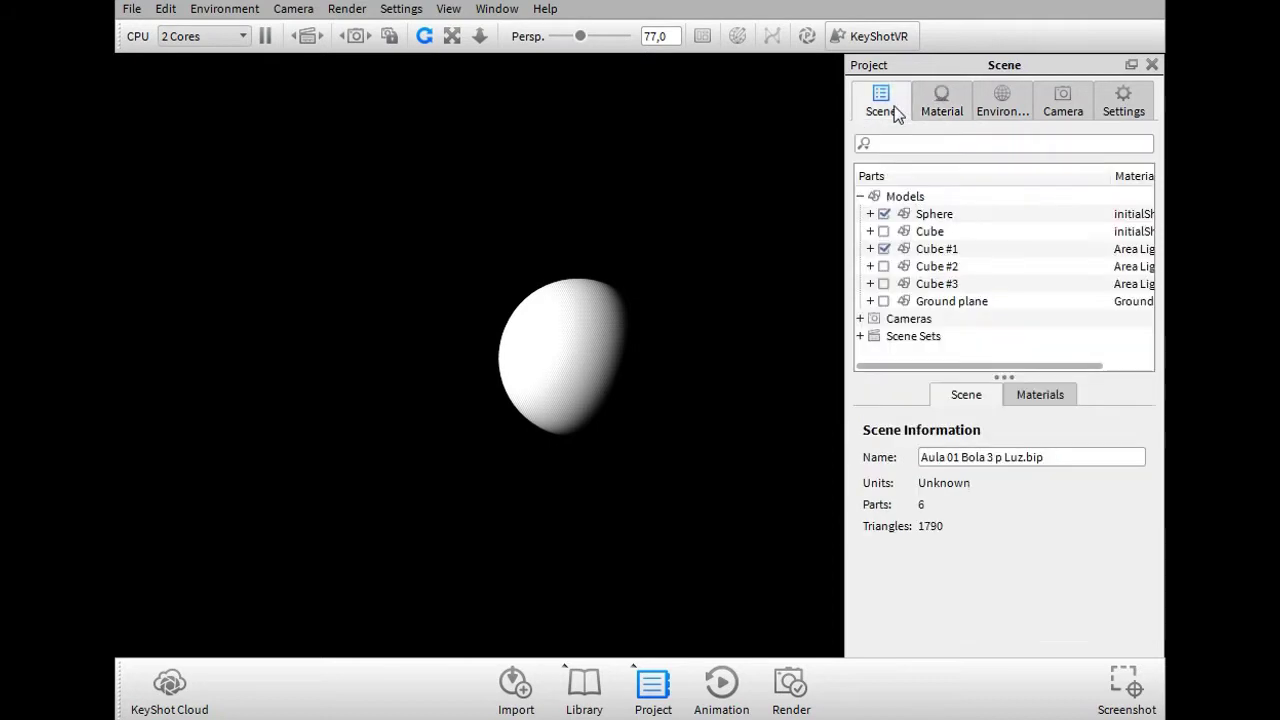
left_click(884, 301)
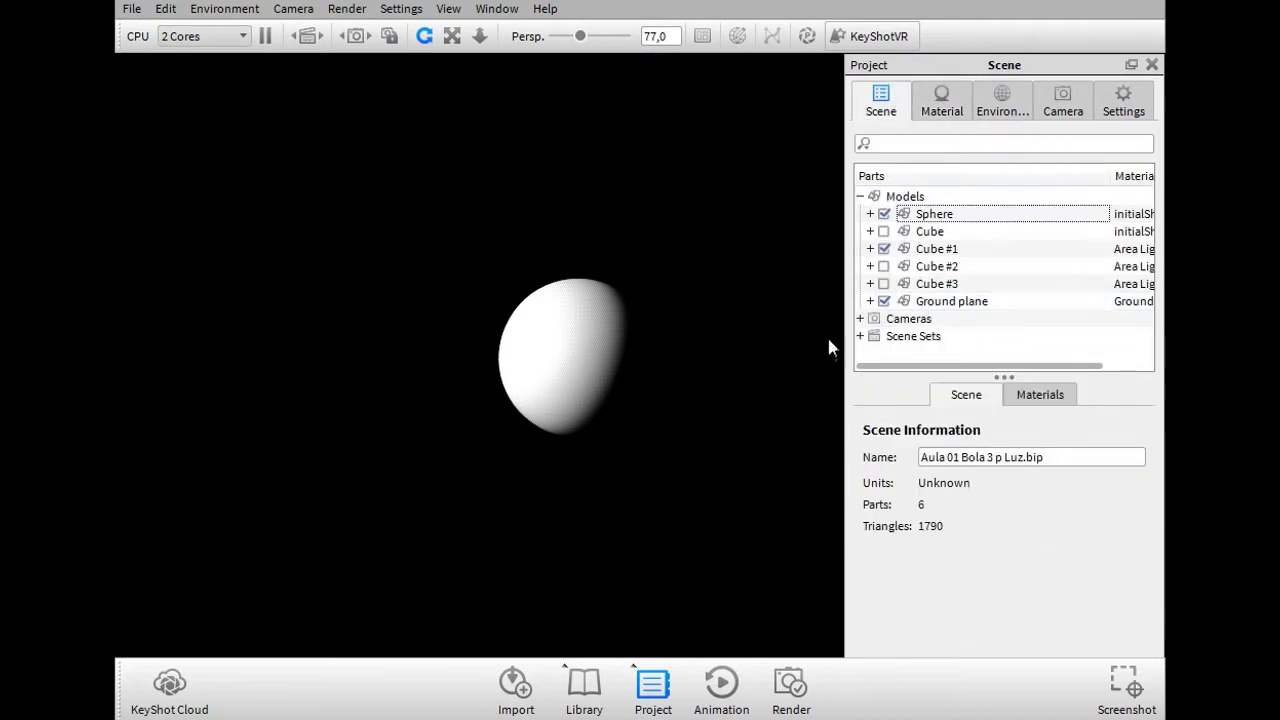
left_click_drag(722, 295, 717, 330, "ctrl")
scroll(720, 389, "down", 5)
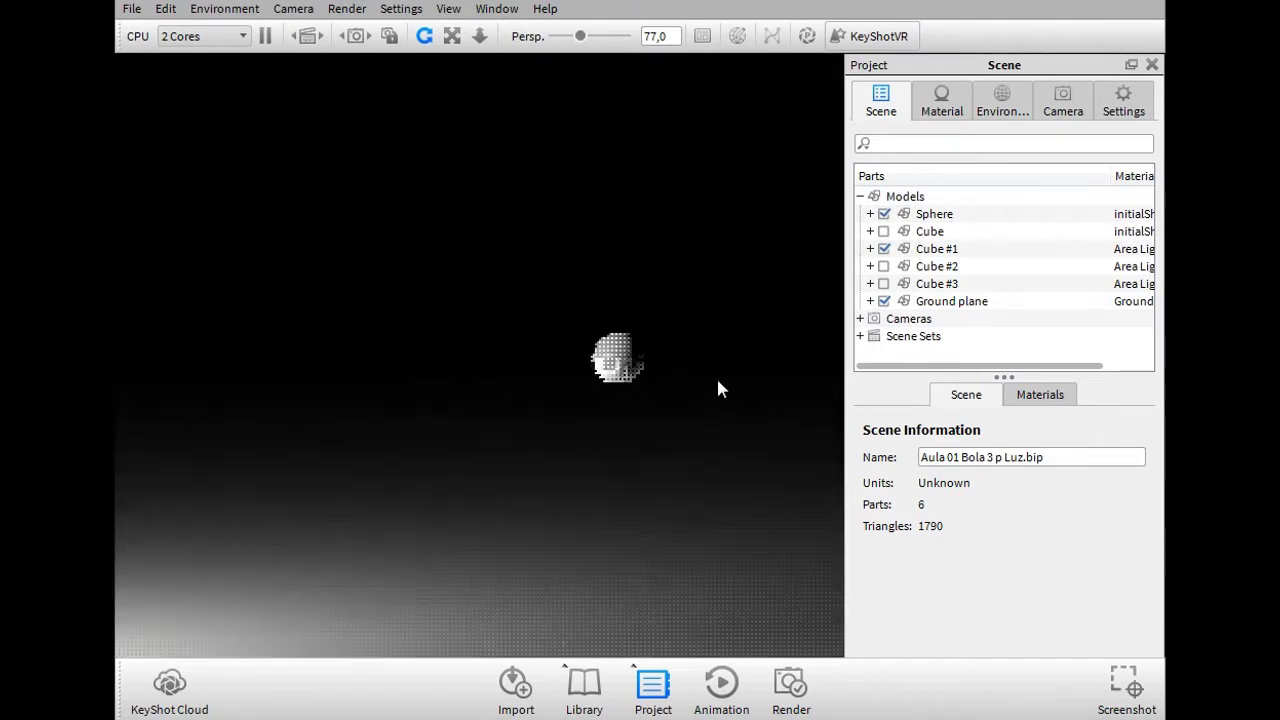
scroll(663, 409, "up", 3)
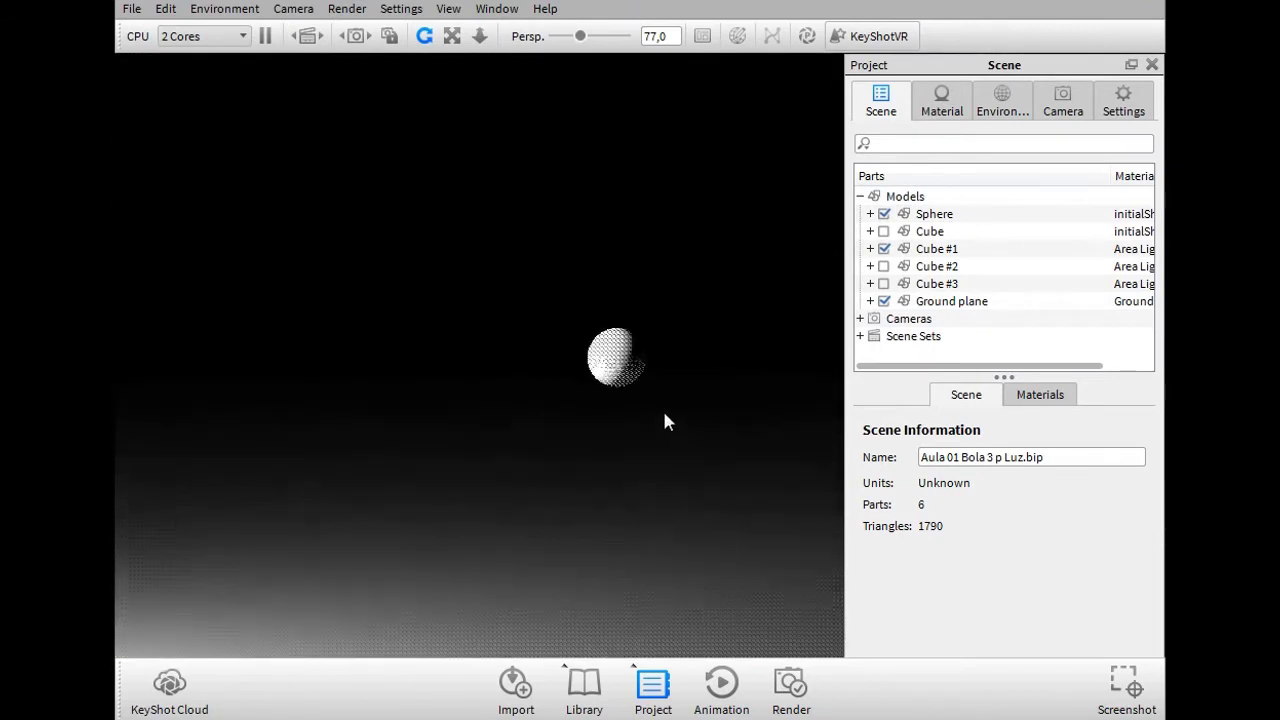
scroll(645, 410, "up", 2)
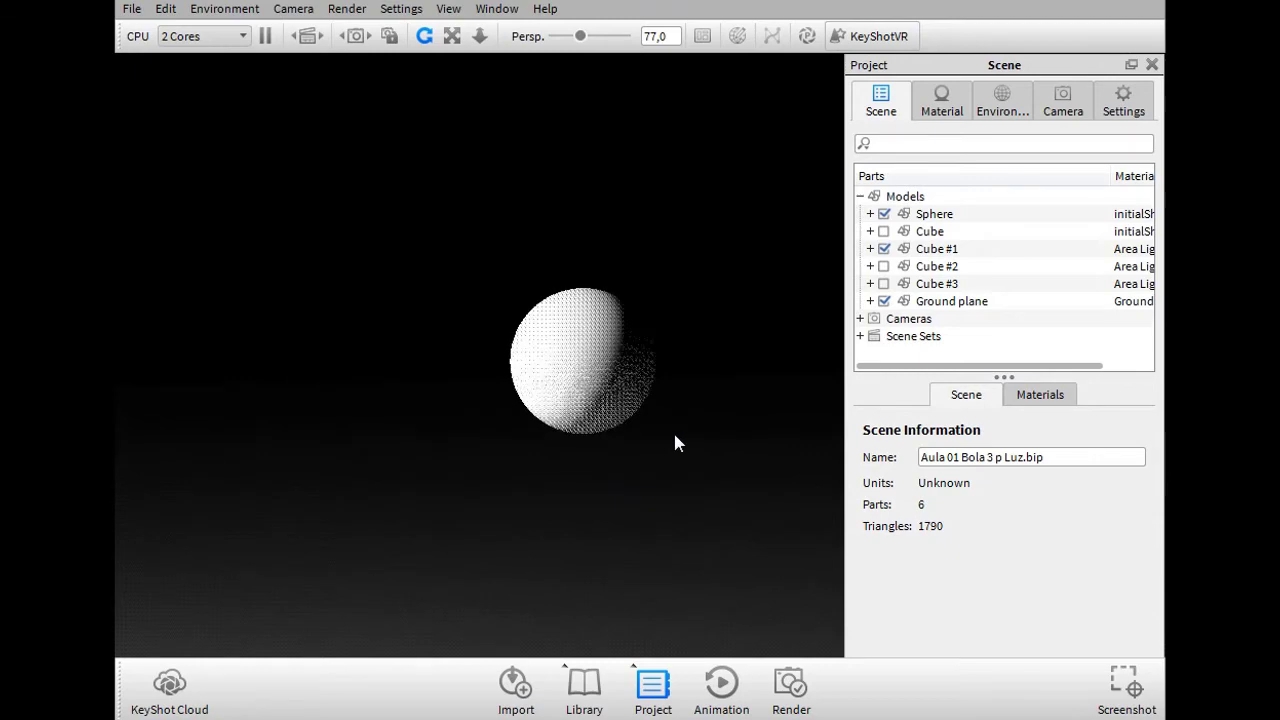
scroll(681, 434, "down", 6)
left_click_drag(680, 441, 420, 497)
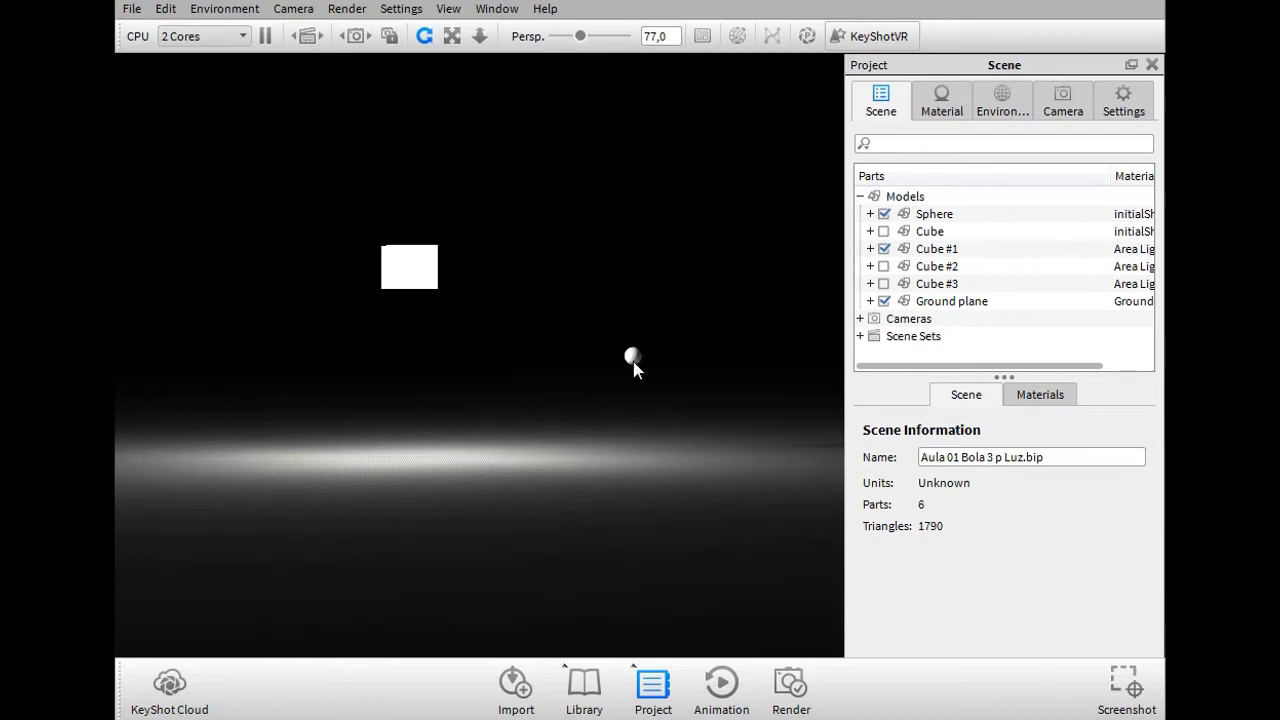
scroll(607, 367, "up", 8)
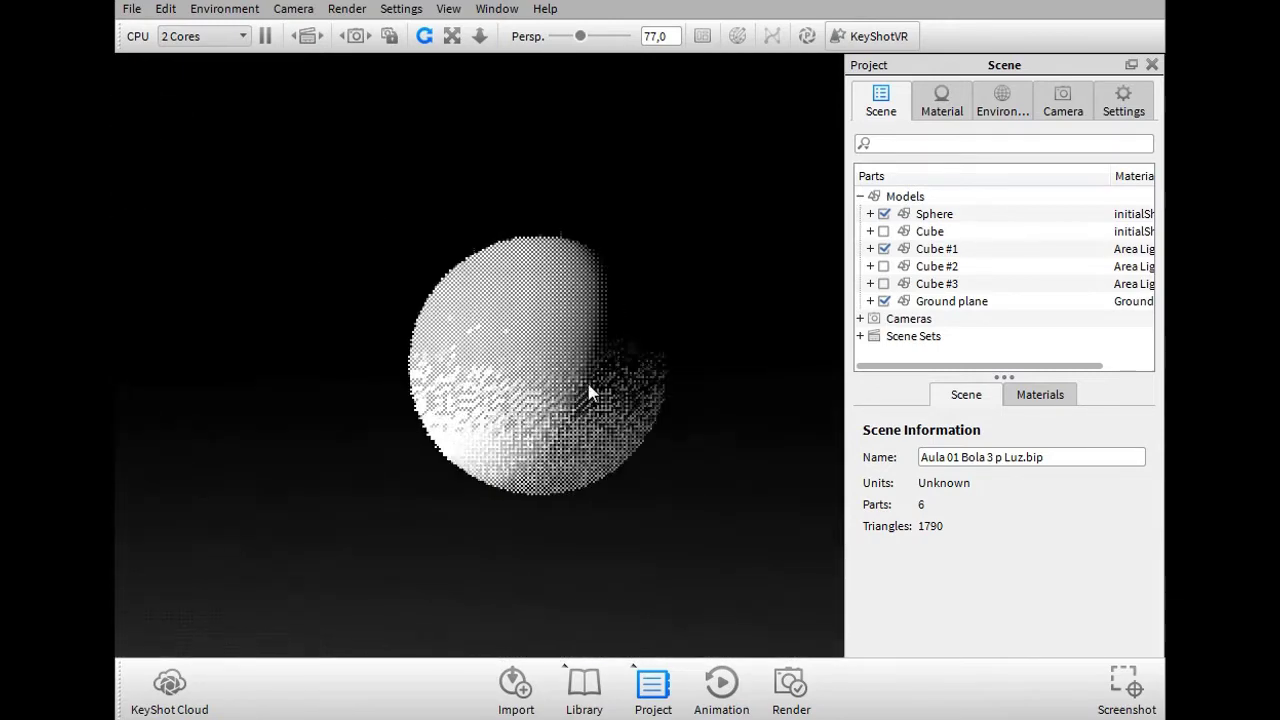
scroll(590, 393, "up", 2)
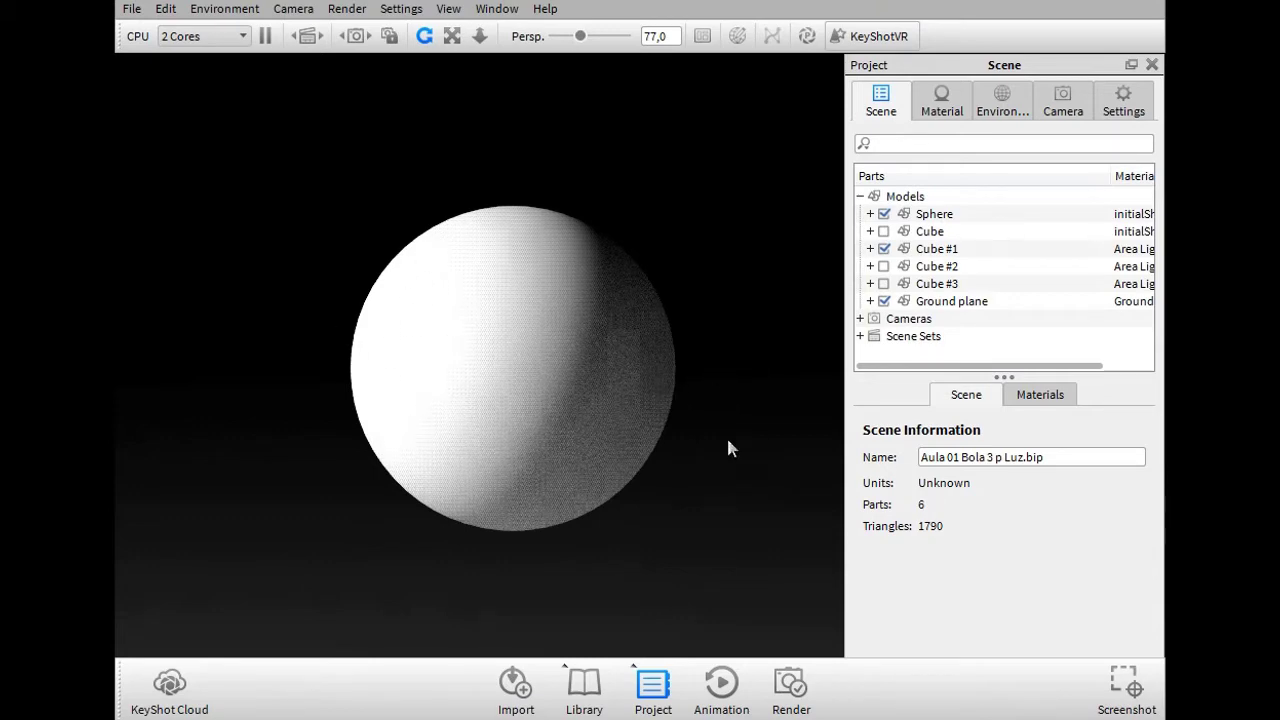
Open the ground plane's material and lighten its diffuse color to near white, with Yellow 2% and Black 0%.
left_click(955, 301)
left_click(955, 513)
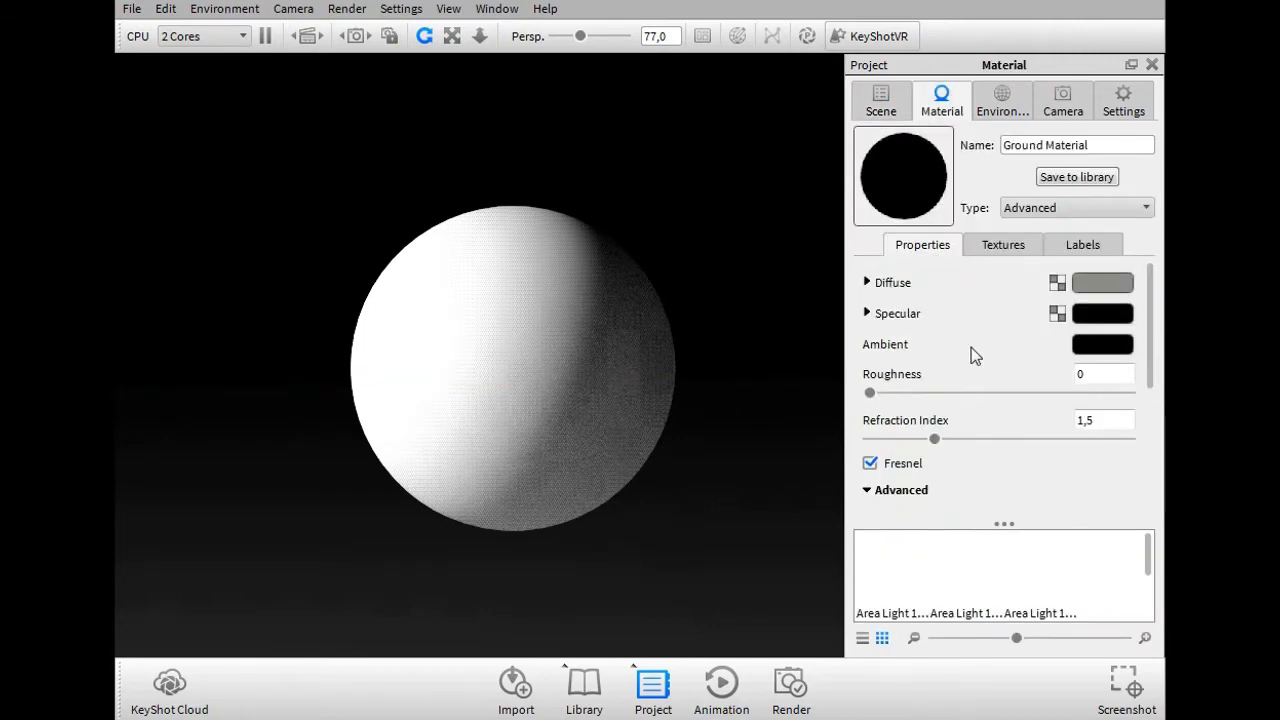
left_click(1099, 282)
left_click_drag(947, 462, 903, 458)
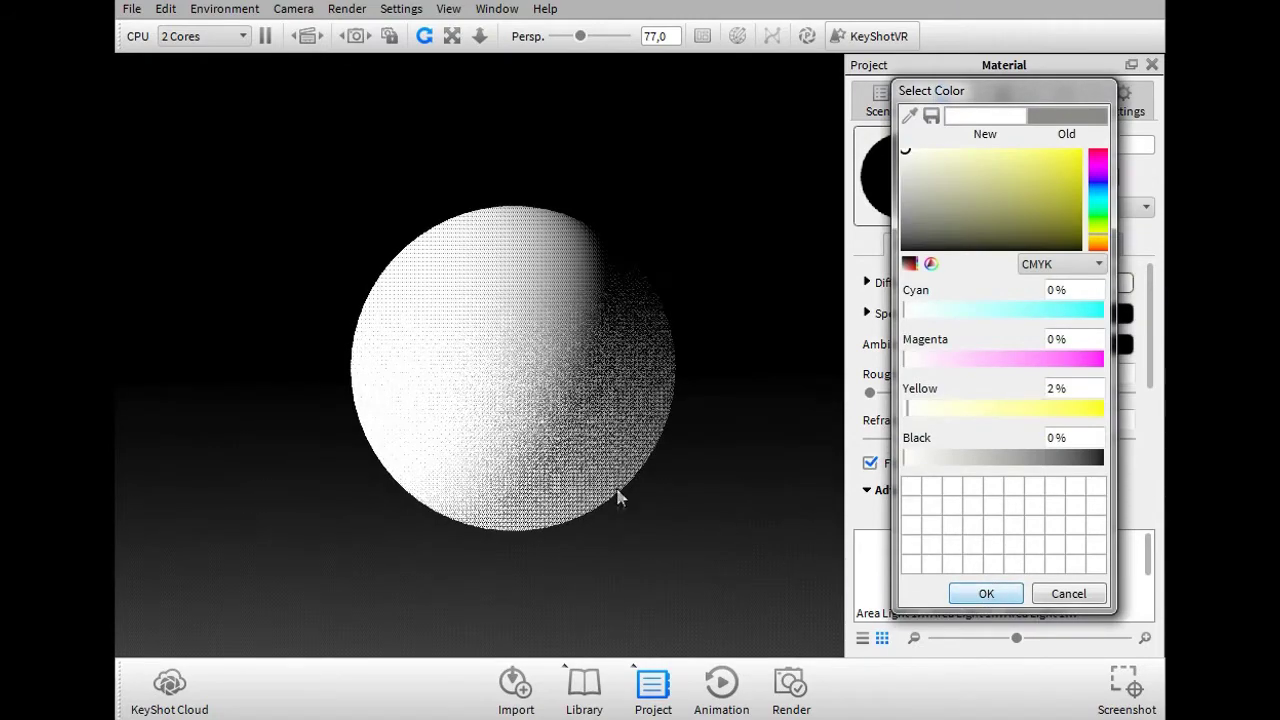
scroll(477, 491, "down", 10)
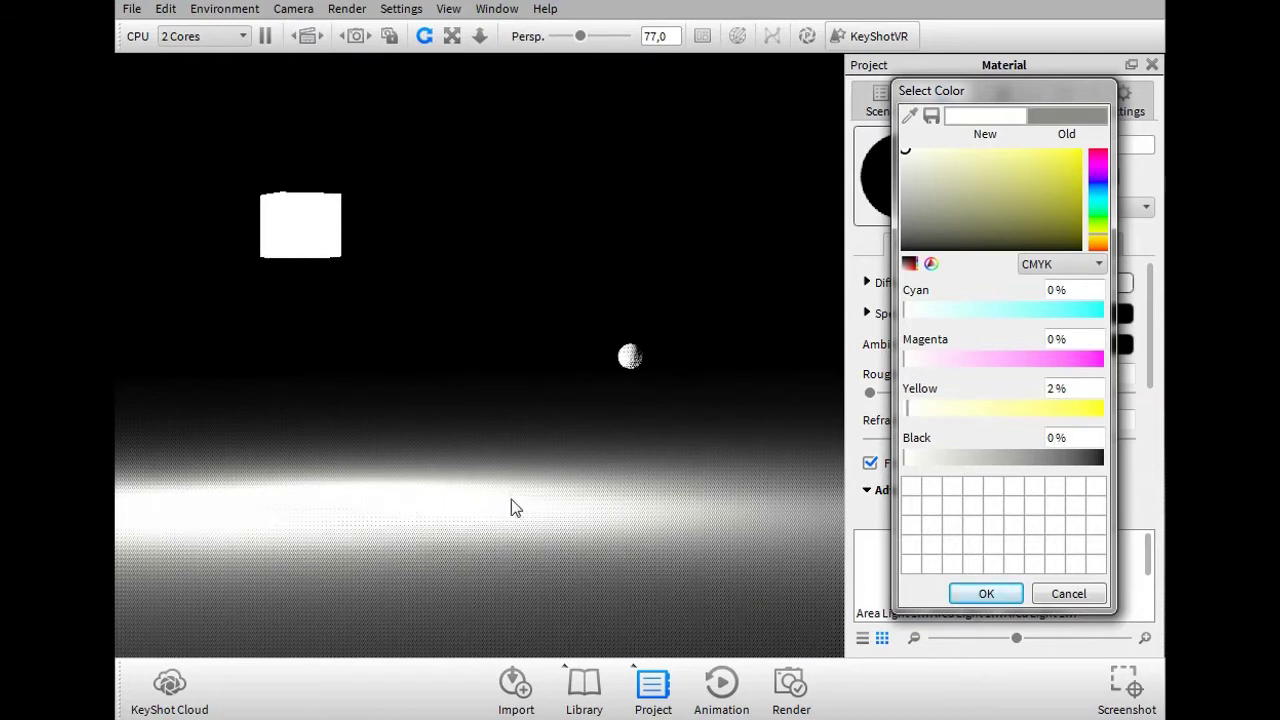
Set the ground plane's diffuse color to pure yellow (Yellow 100%, Black 0%) and inspect its reflected light on the sphere.
left_click(988, 458)
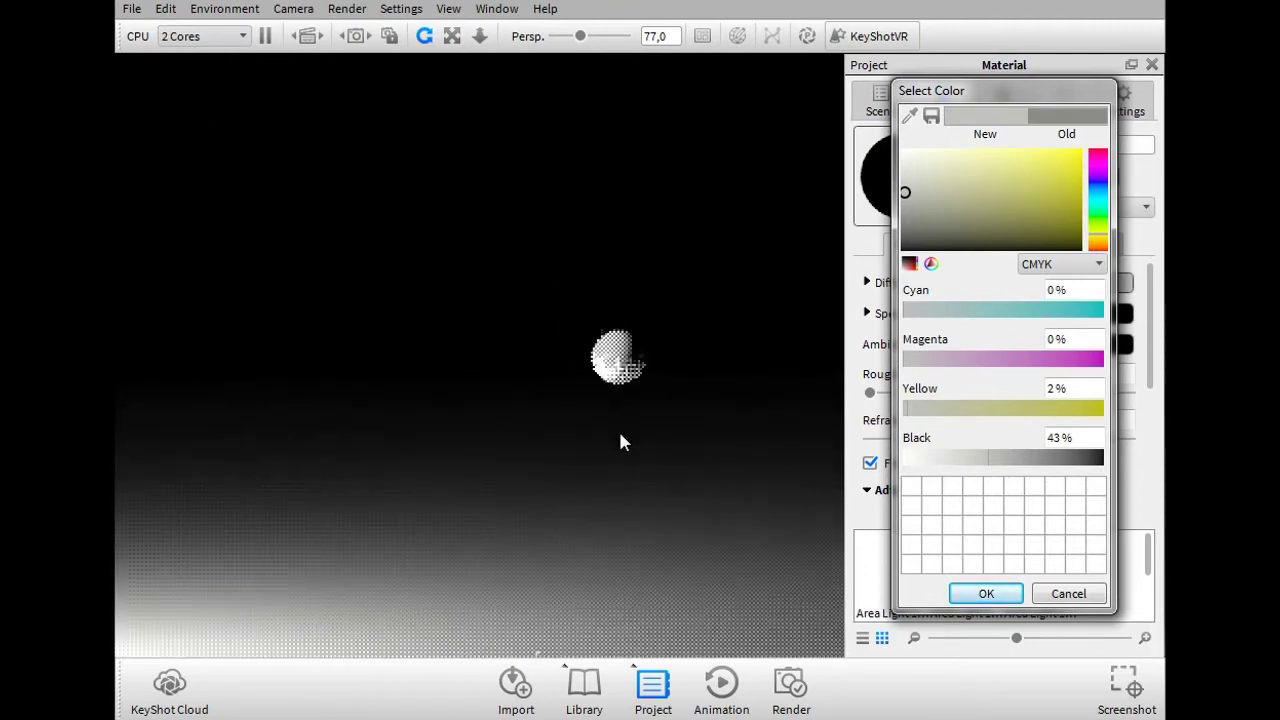
left_click(1073, 149)
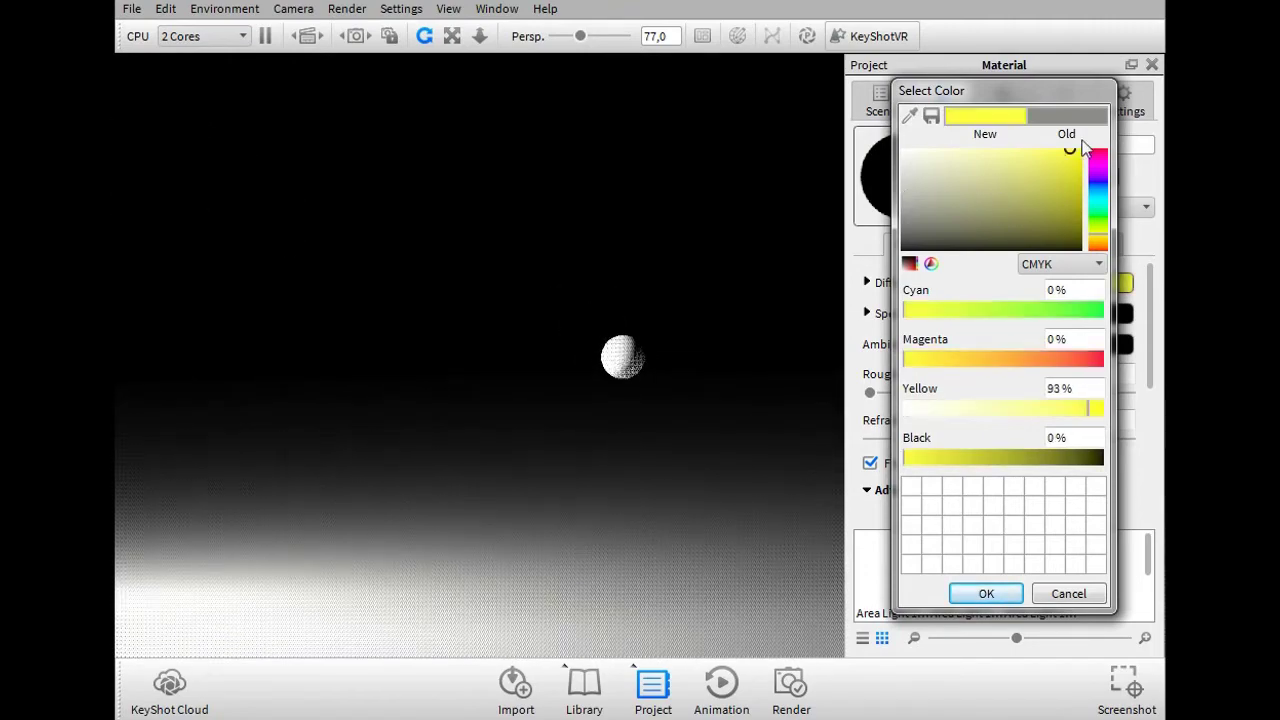
left_click_drag(1075, 149, 1088, 149)
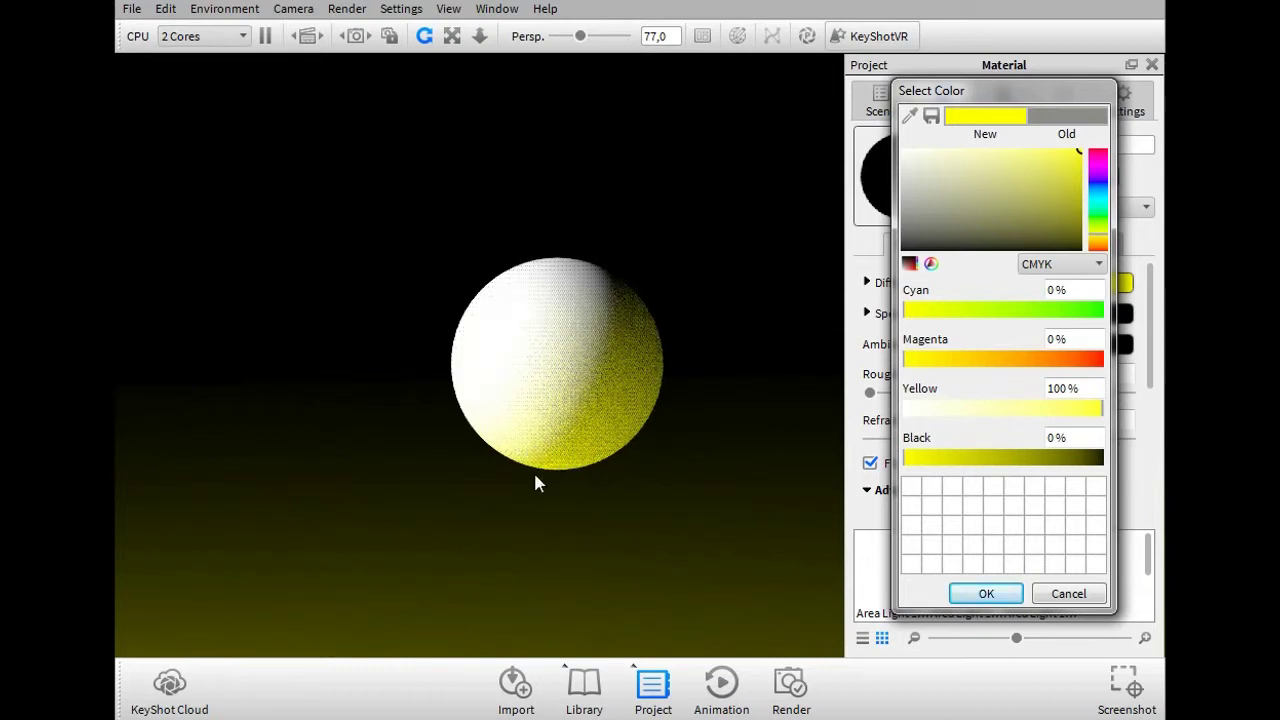
scroll(510, 455, "up", 3)
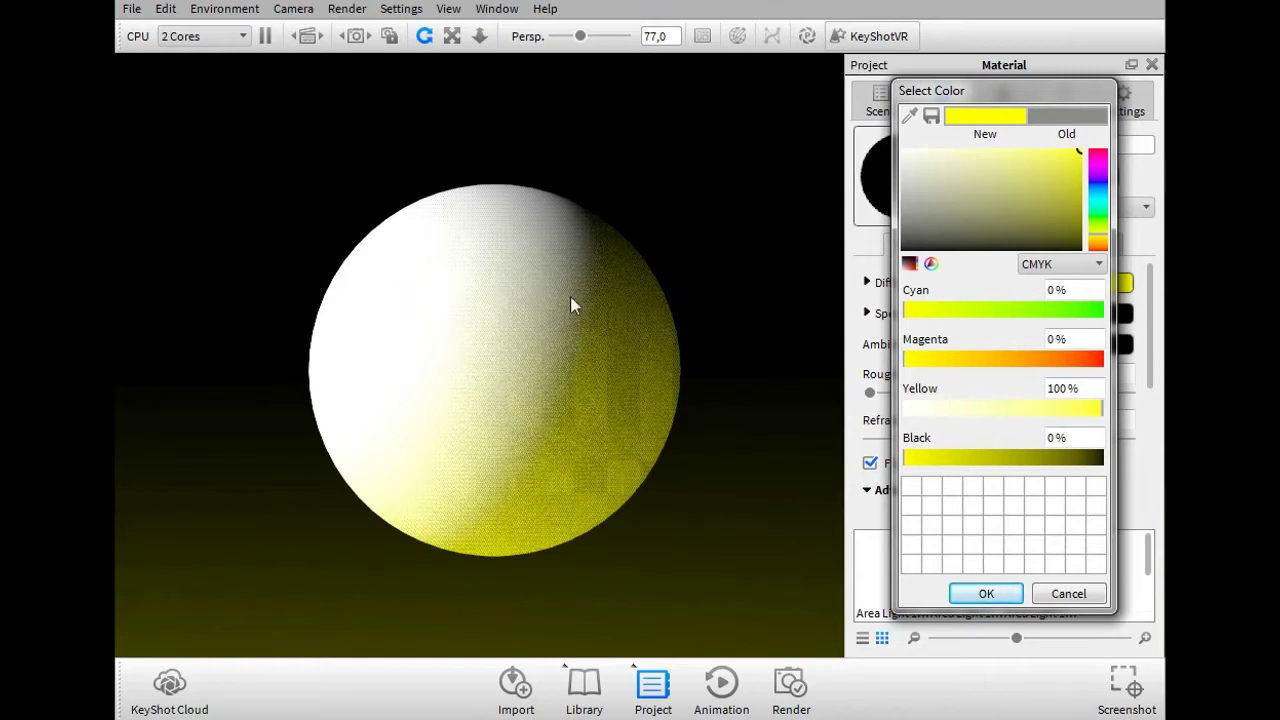
mouse_move(732, 290)
left_mouse_down()
mouse_move(220, 291)
mouse_move(565, 291)
mouse_move(640, 274)
mouse_move(603, 277)
mouse_move(666, 306)
mouse_move(772, 402)
mouse_move(720, 463)
mouse_move(486, 480)
mouse_move(430, 499)
mouse_move(617, 537)
mouse_move(663, 463)
mouse_move(449, 400)
mouse_move(435, 357)
mouse_move(629, 514)
mouse_move(362, 551)
left_mouse_up()
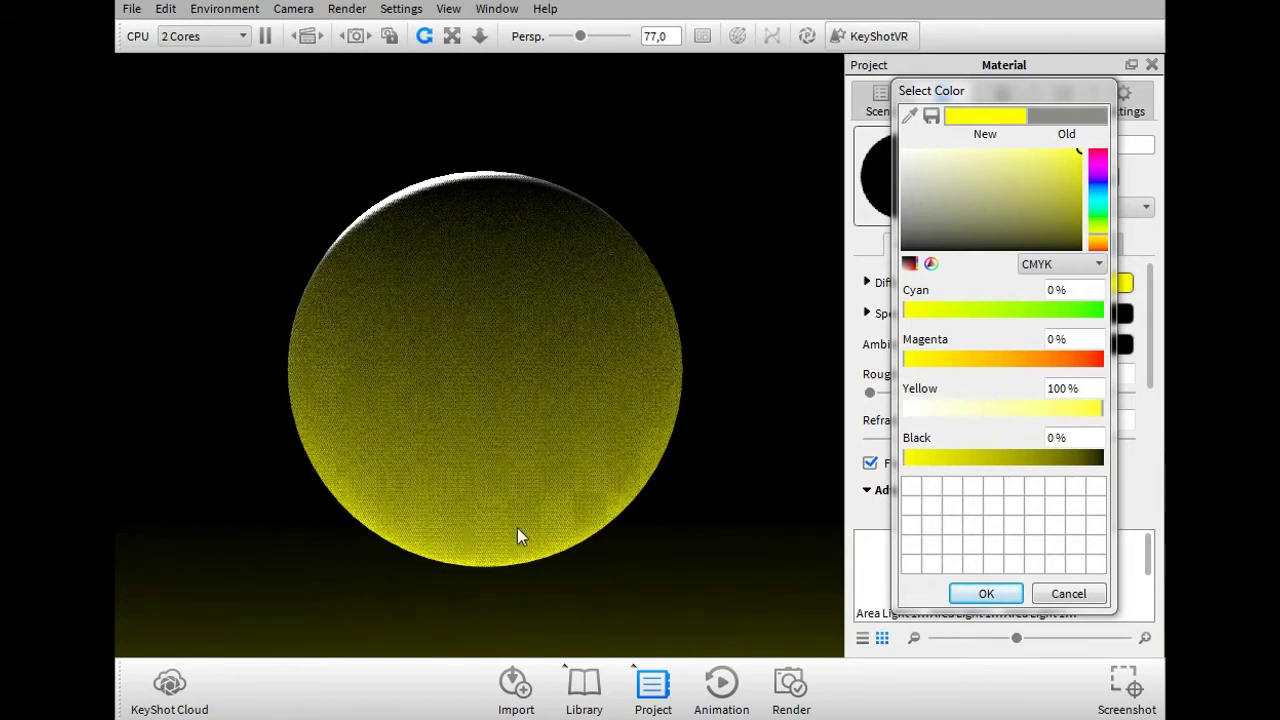
left_click_drag(271, 514, 577, 531, "ctrl")
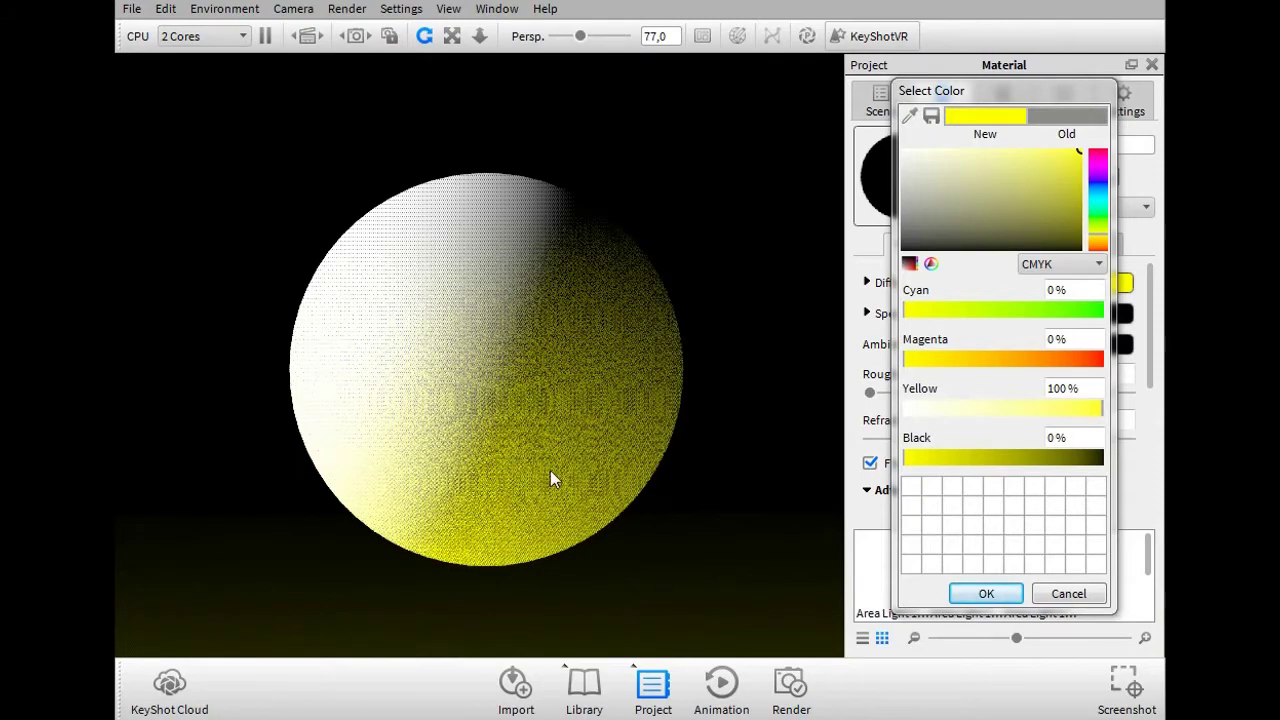
left_click_drag(497, 474, 533, 516, "ctrl")
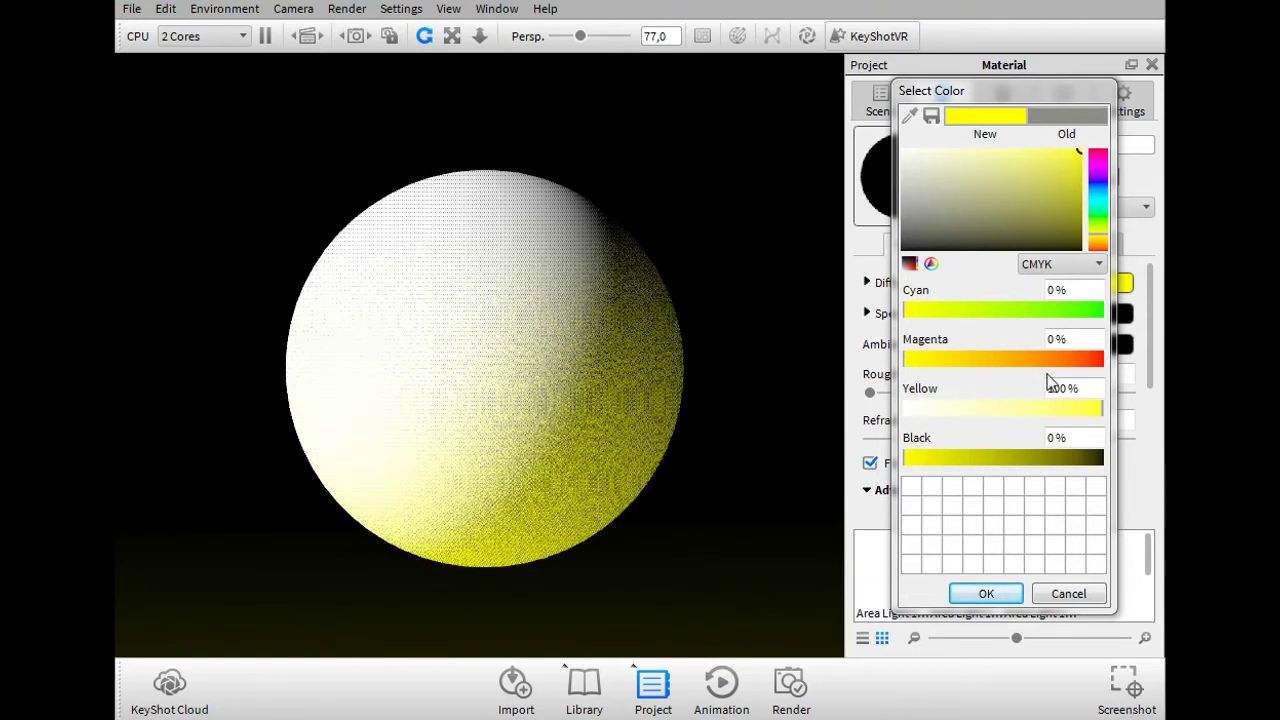
left_click(987, 593)
Open the sphere's material and set its diffuse color to pure red, with Magenta 100% and Yellow 100%.
left_click(882, 102)
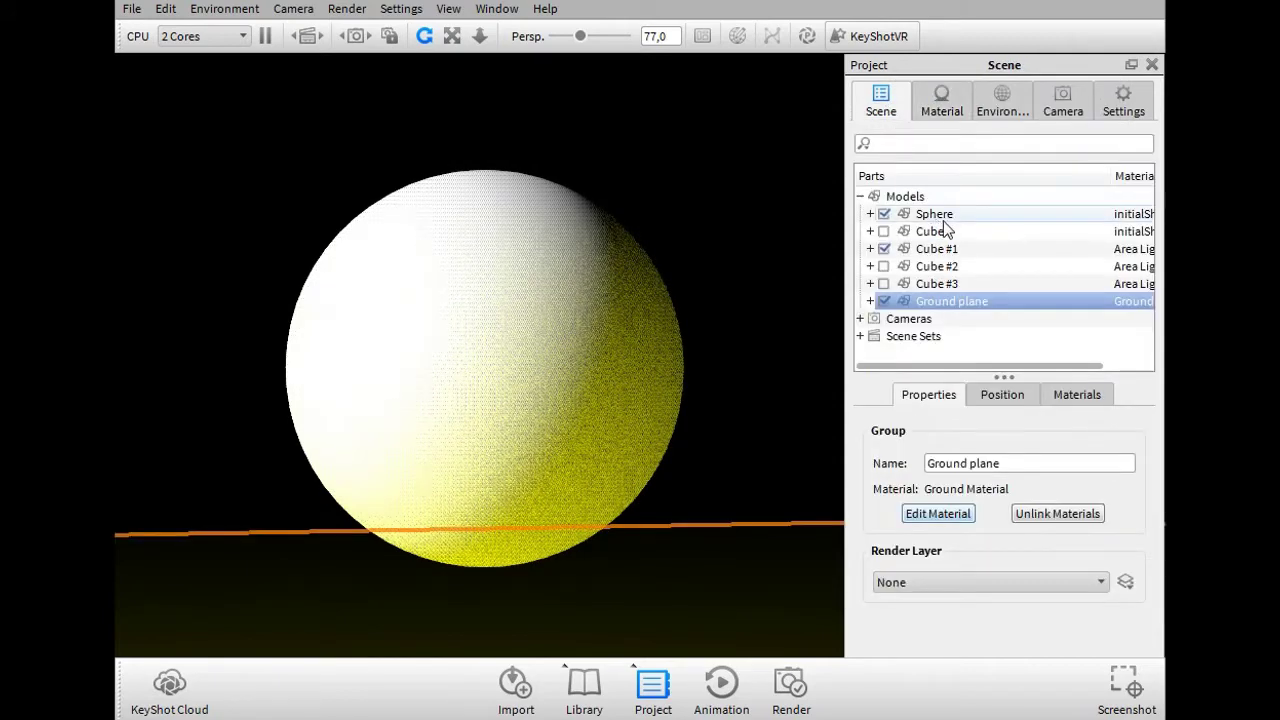
left_click(961, 216)
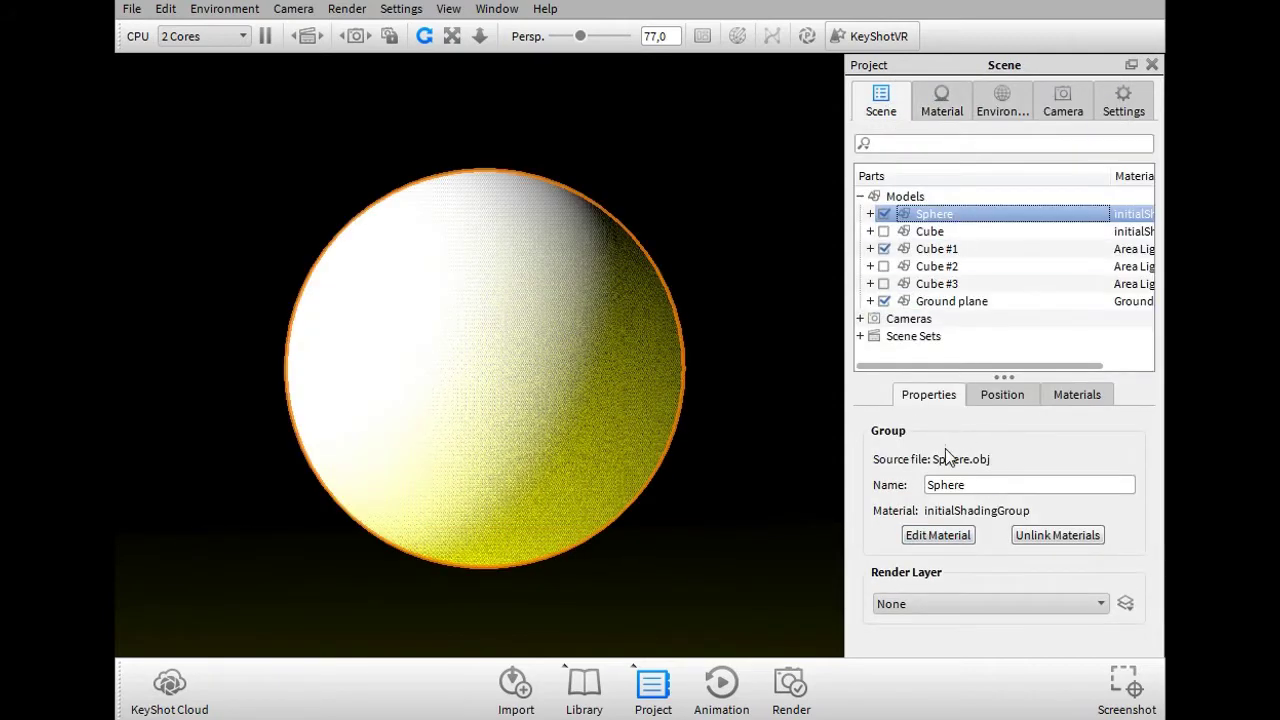
left_click(937, 537)
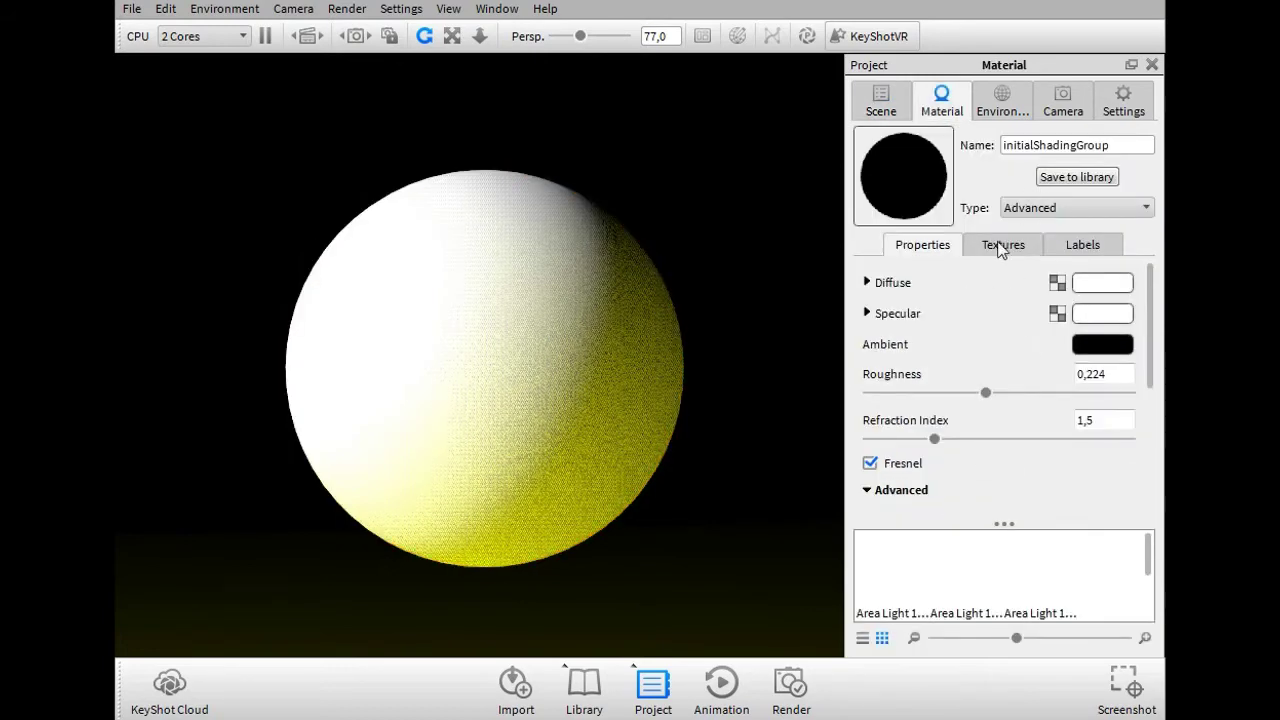
left_click(1102, 283)
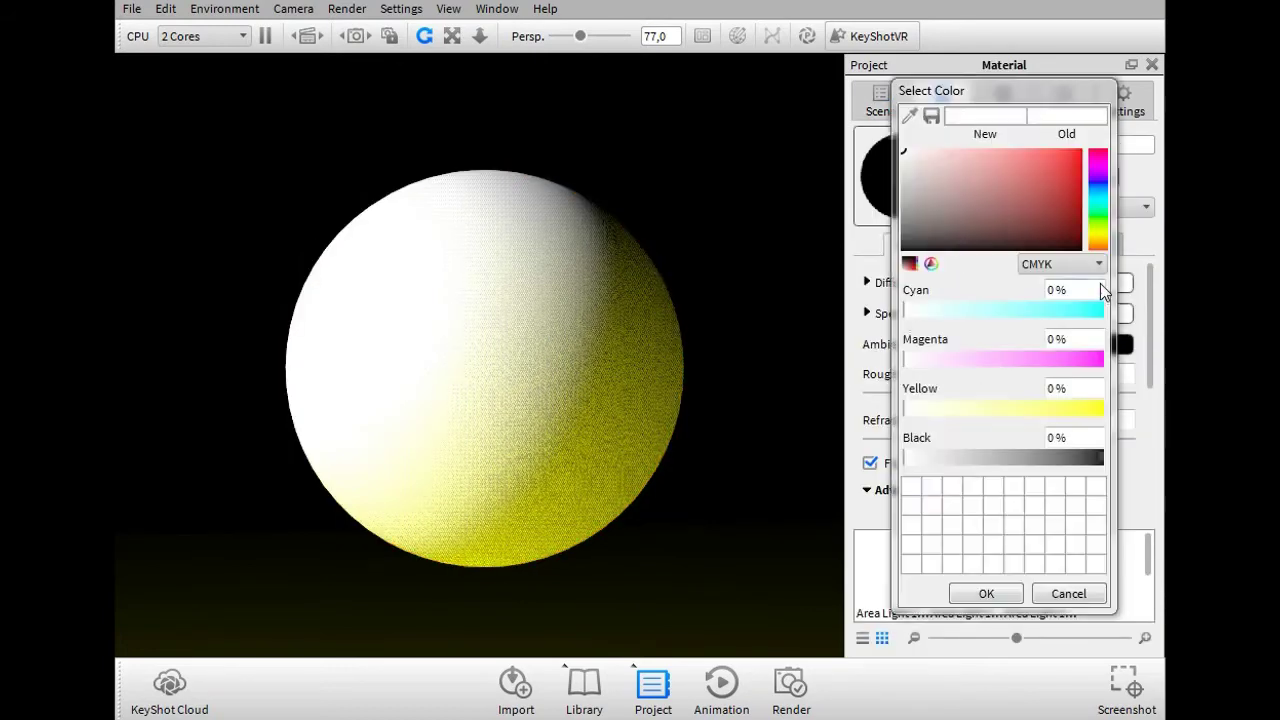
left_click_drag(1050, 170, 1096, 141)
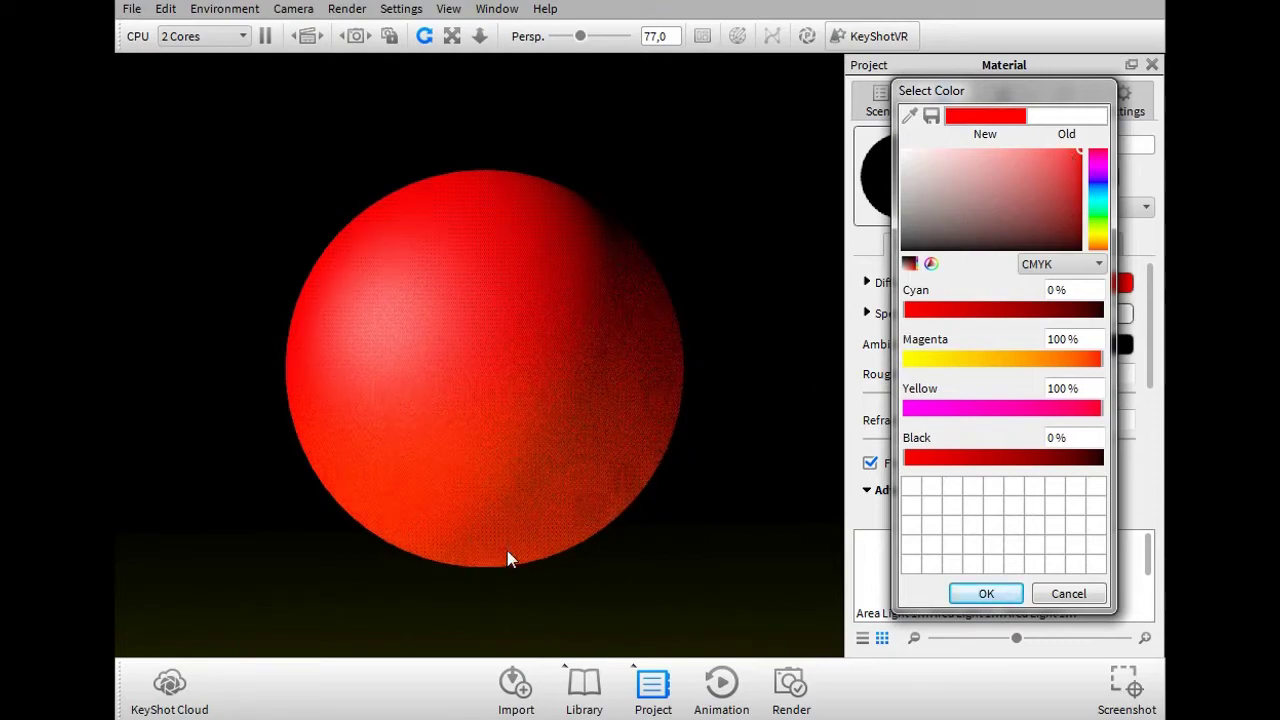
Examine the red sphere's underside and shaded side for the influence of the yellow ground plane, from several angles and distances.
left_click_drag(437, 543, 337, 503)
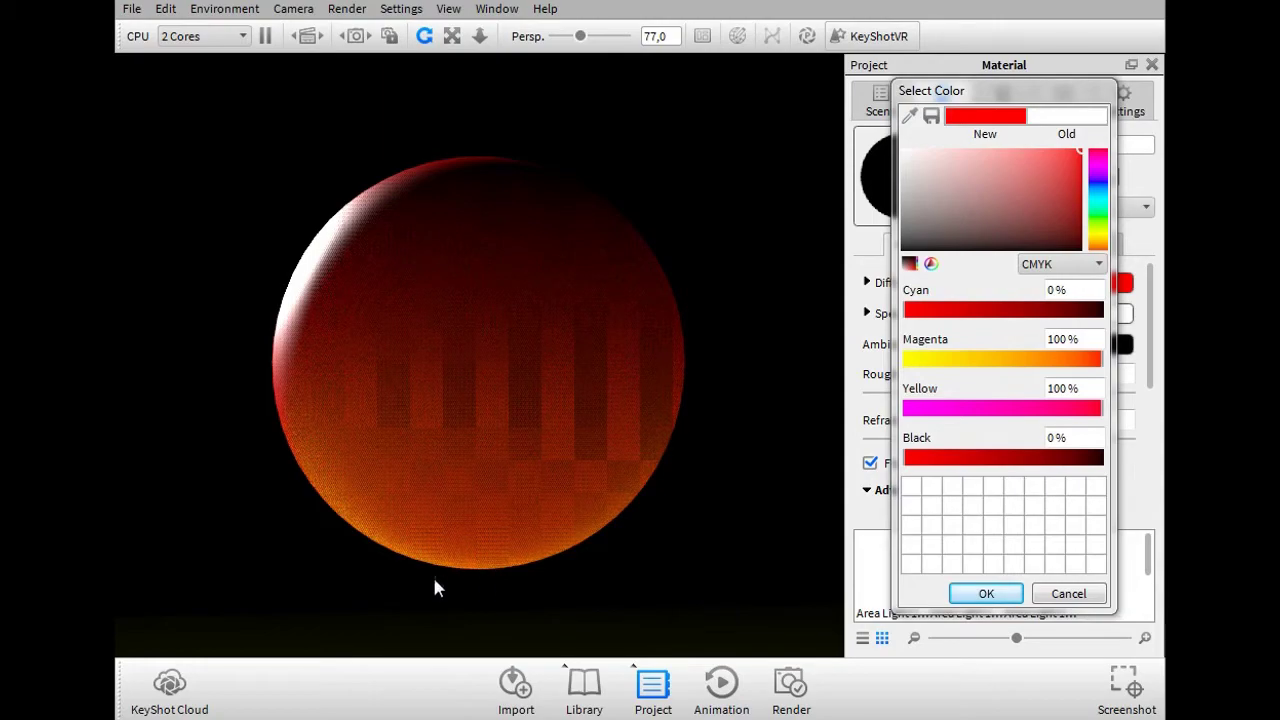
scroll(505, 566, "down", 4)
middle_click_drag(548, 515, 451, 337)
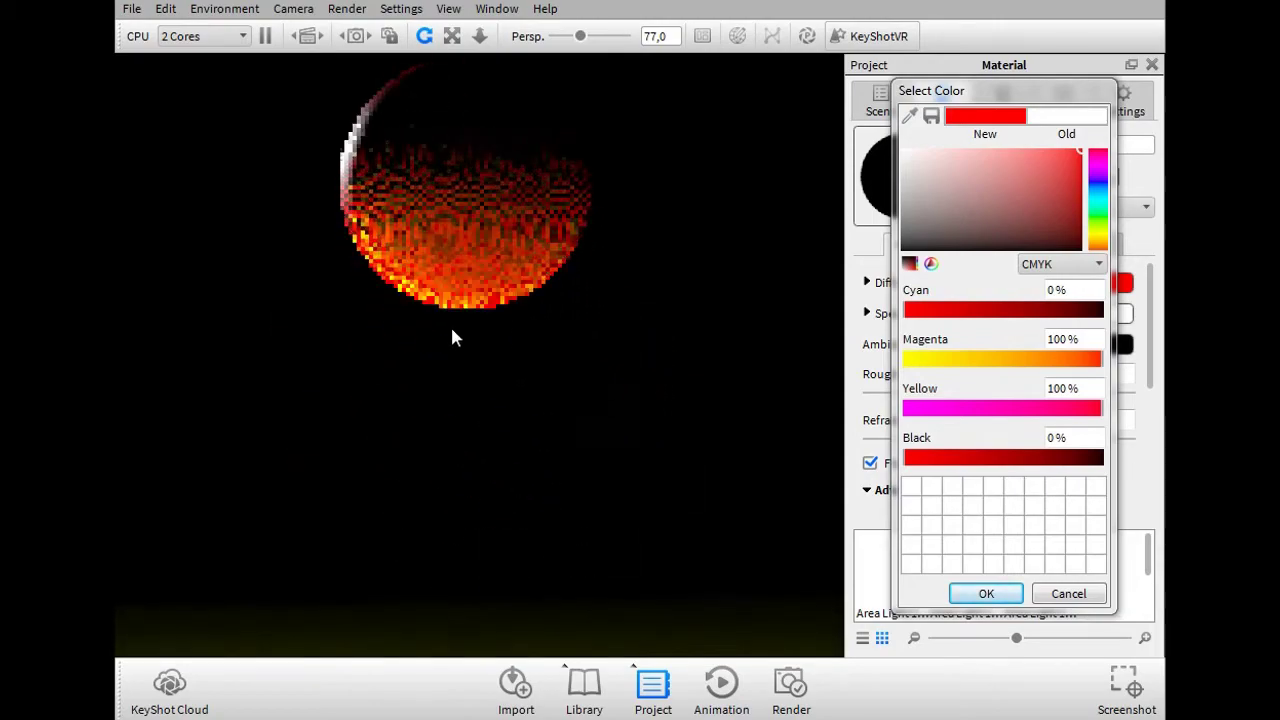
scroll(470, 440, "up", 4)
mouse_move(430, 552)
left_mouse_down()
mouse_move(343, 509)
mouse_move(680, 517)
mouse_move(366, 572)
left_mouse_up()
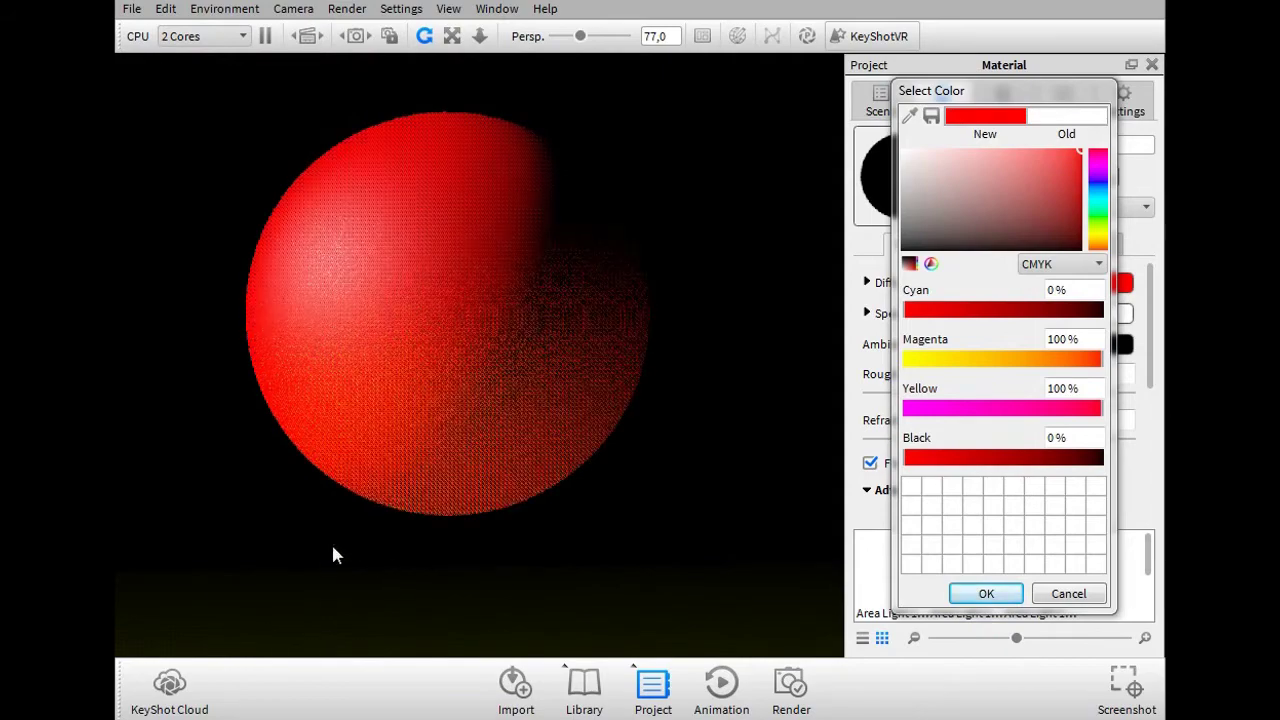
scroll(536, 562, "down", 10)
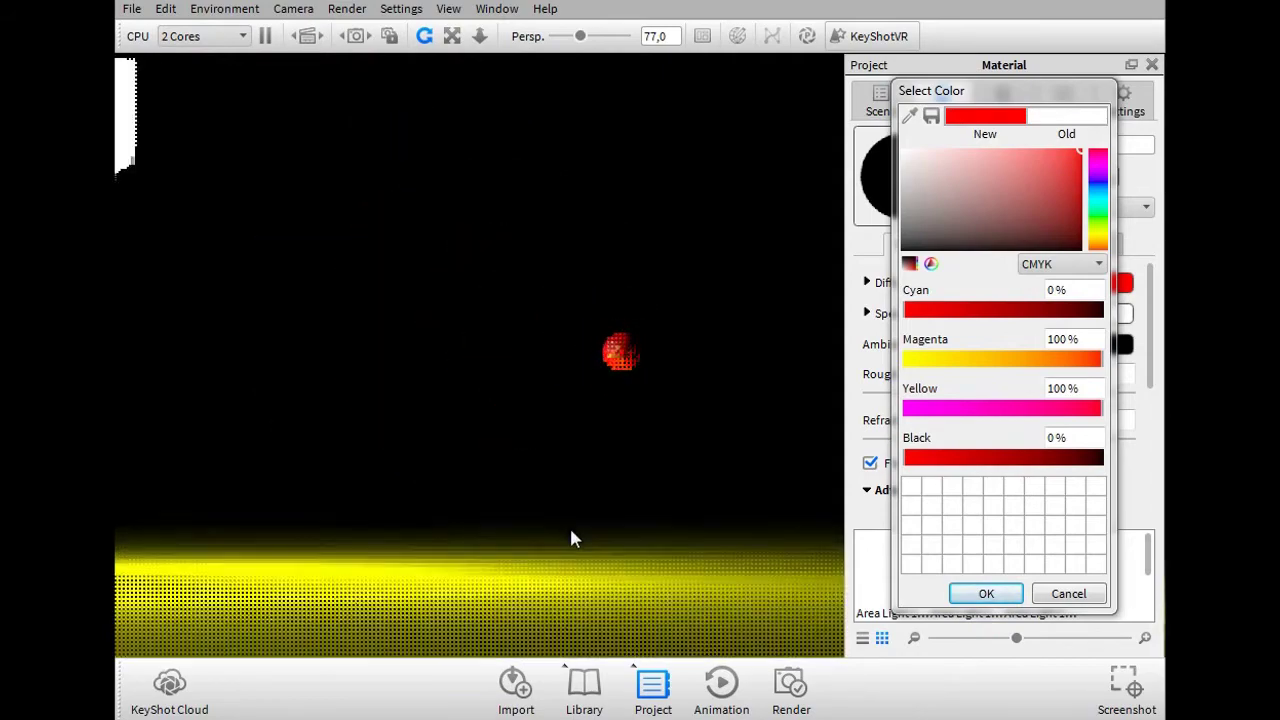
left_click_drag(570, 530, 473, 417)
left_click_drag(668, 297, 643, 437)
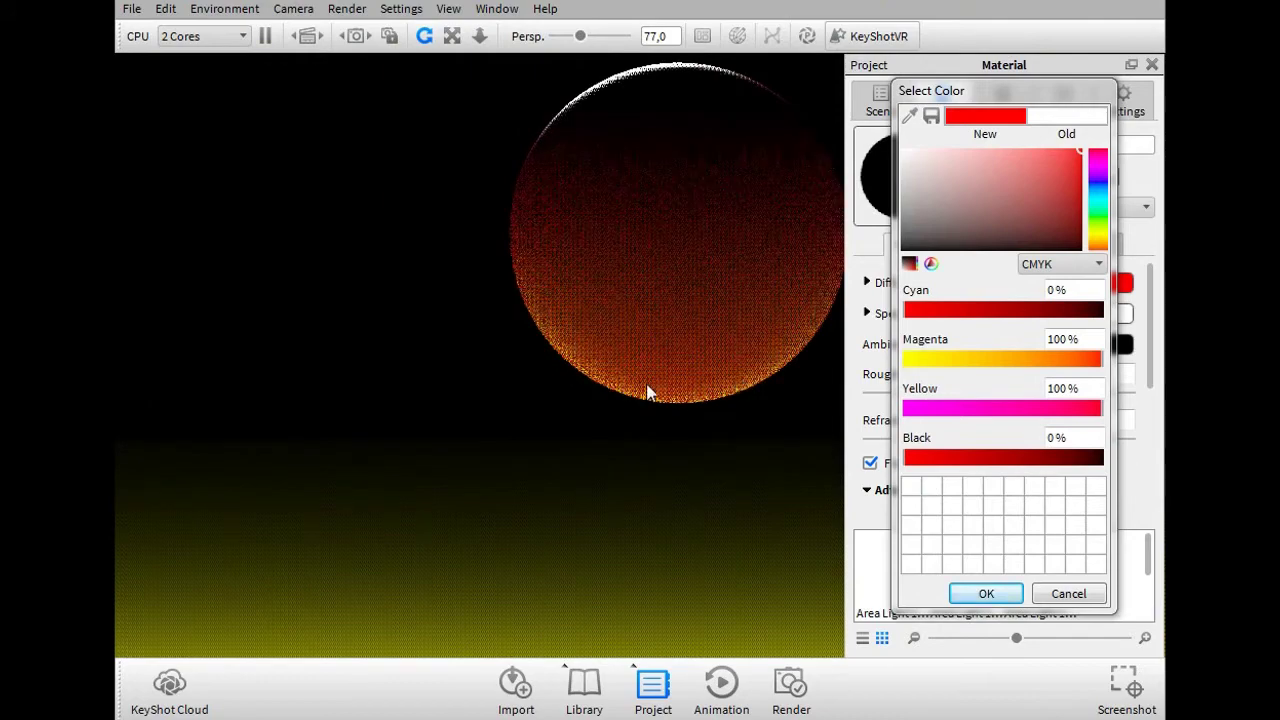
left_click_drag(520, 418, 626, 434)
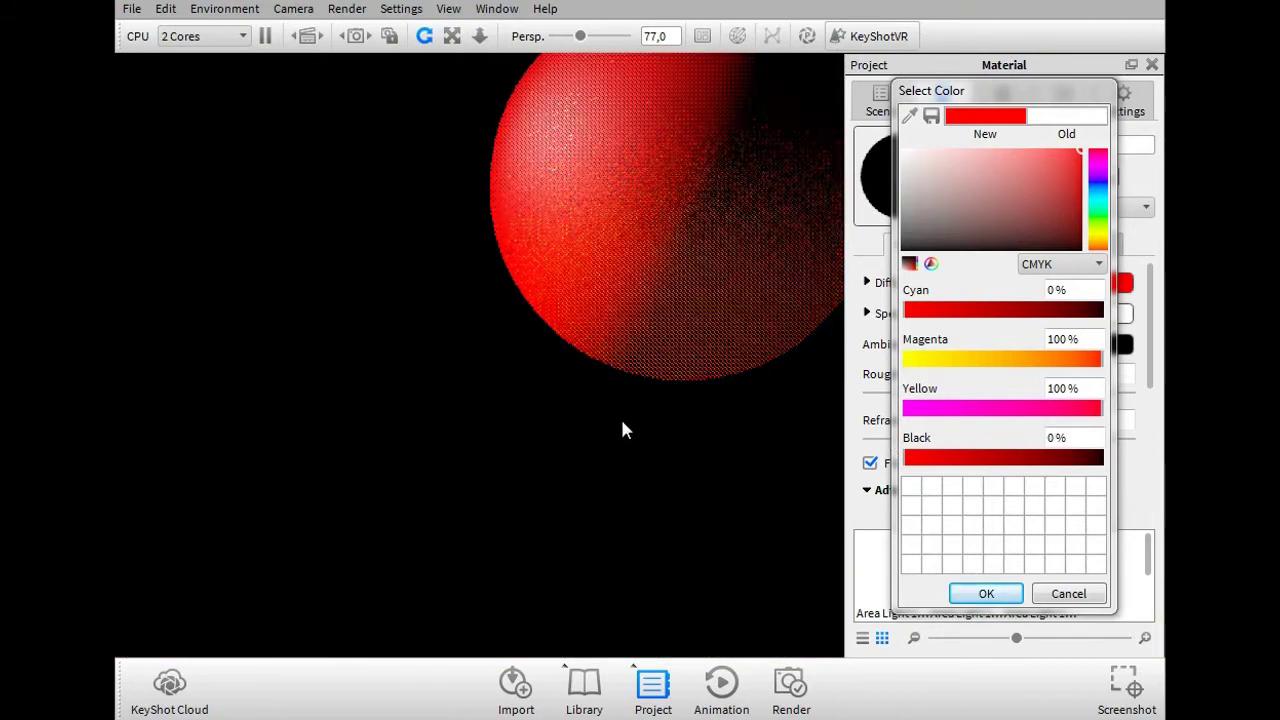
Mute the sphere's diffuse color to a brownish orange with Cyan 5%, Magenta 65%, Yellow 79% and Black 32%.
scroll(621, 498, "down", 5)
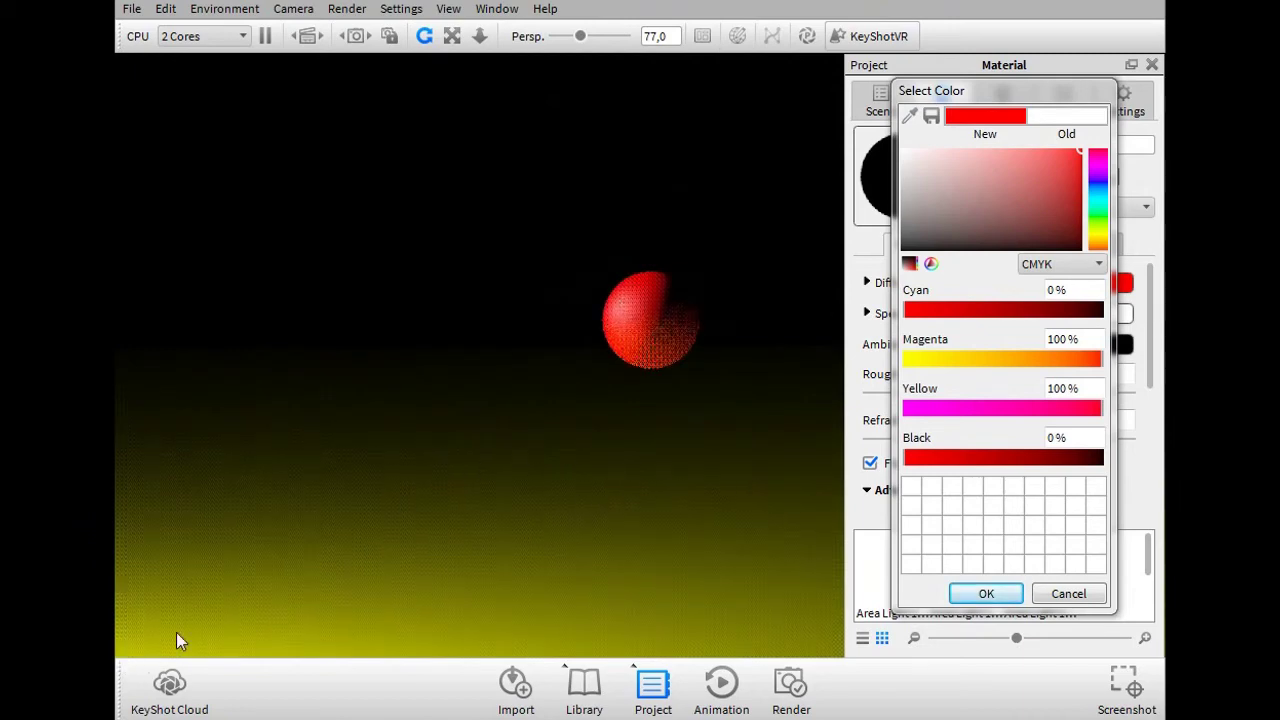
left_click_drag(531, 497, 639, 373)
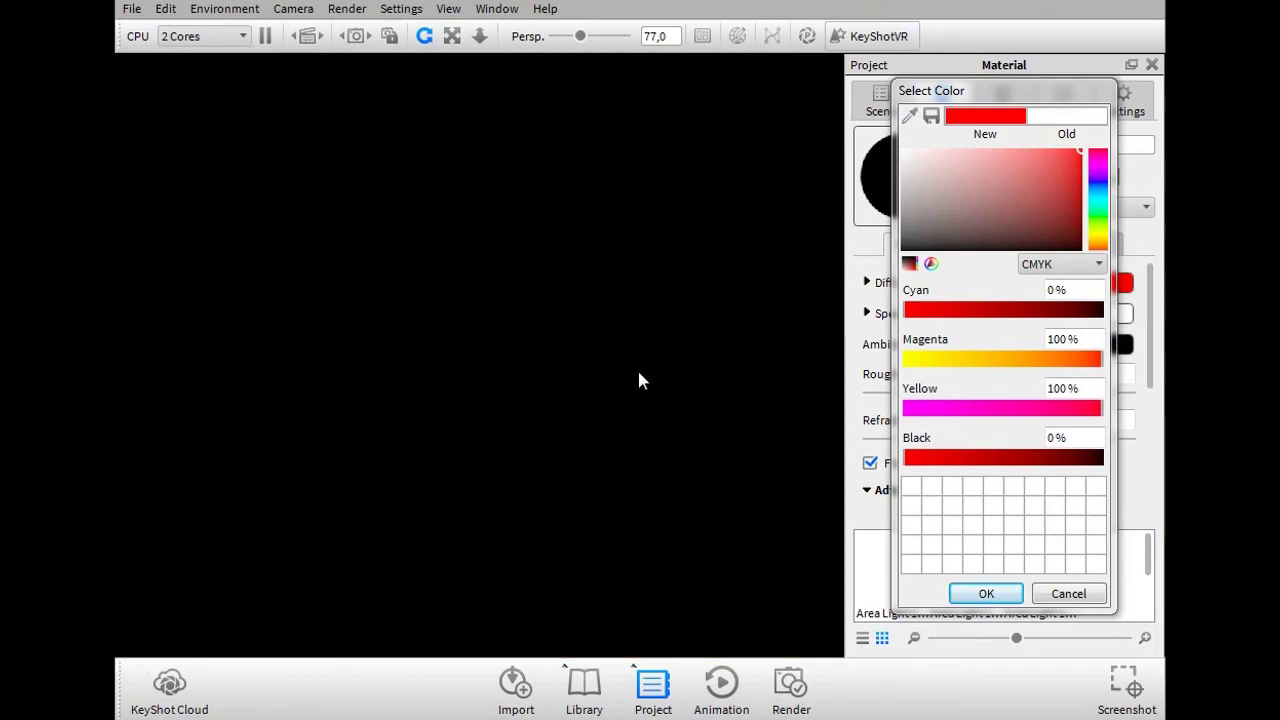
left_click_drag(637, 418, 643, 443)
scroll(577, 337, "up", 4)
left_click_drag(597, 353, 540, 549)
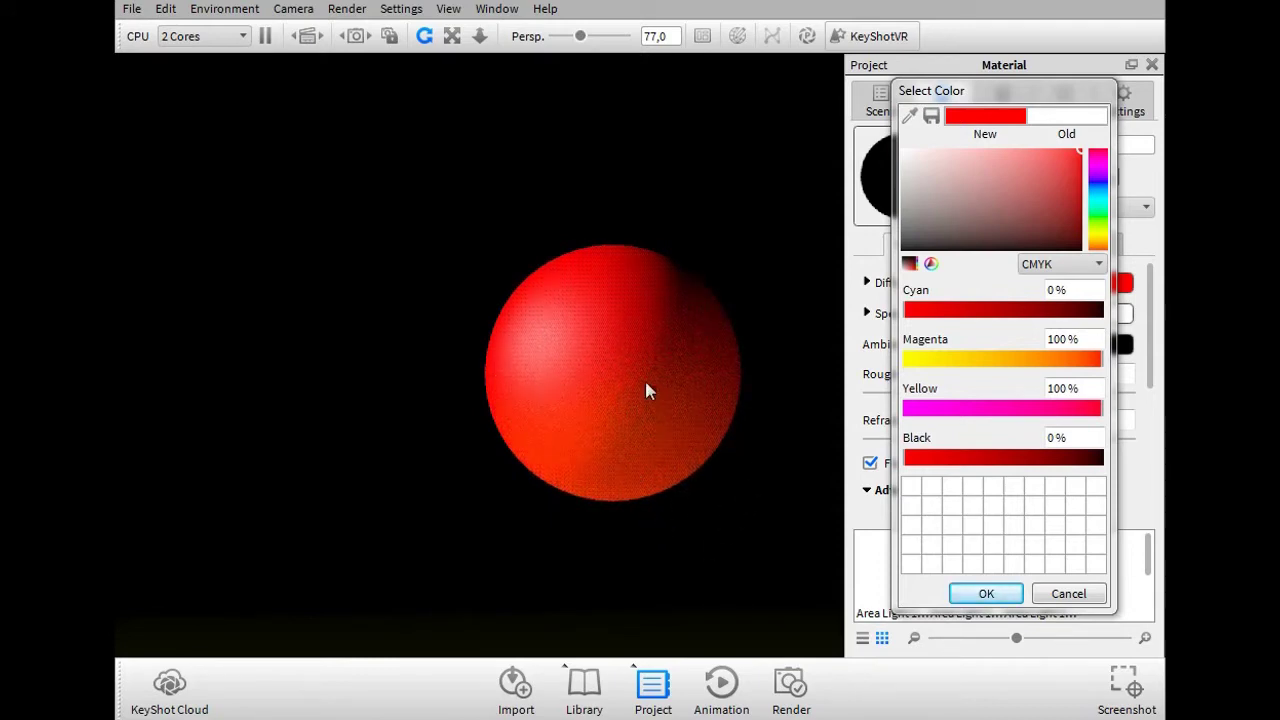
left_click_drag(710, 453, 577, 457)
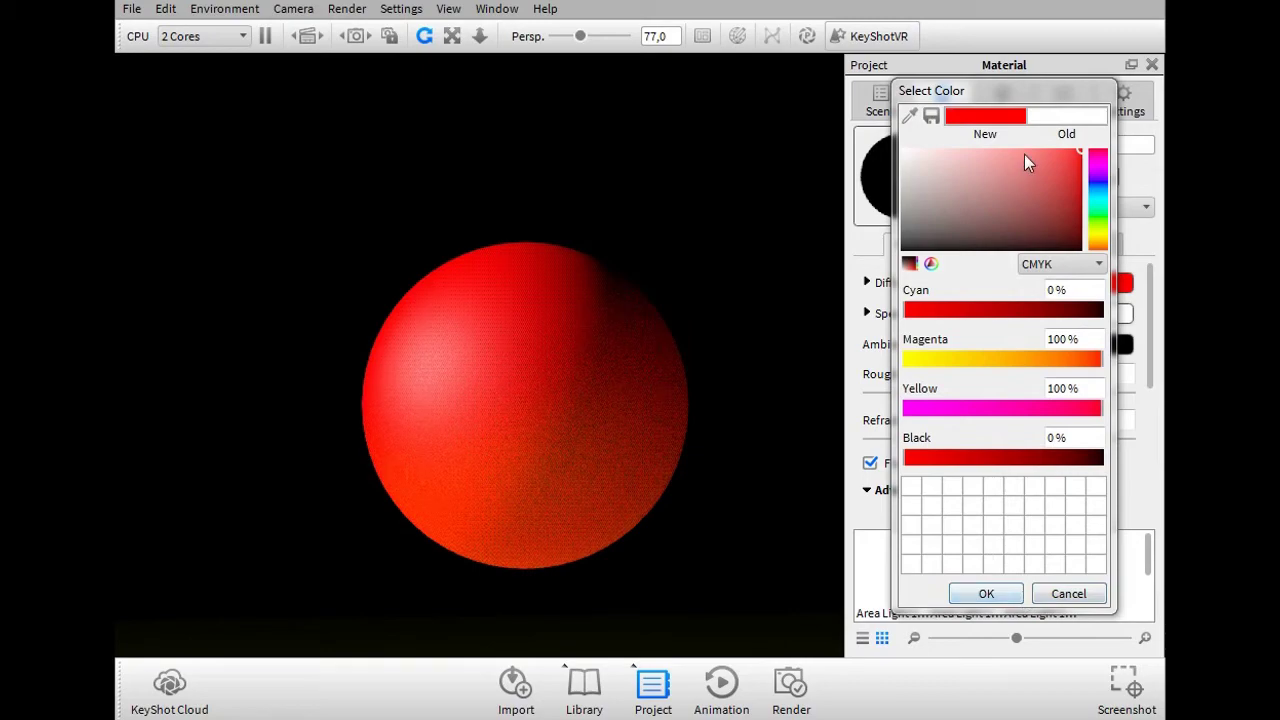
left_click_drag(1035, 173, 1019, 191)
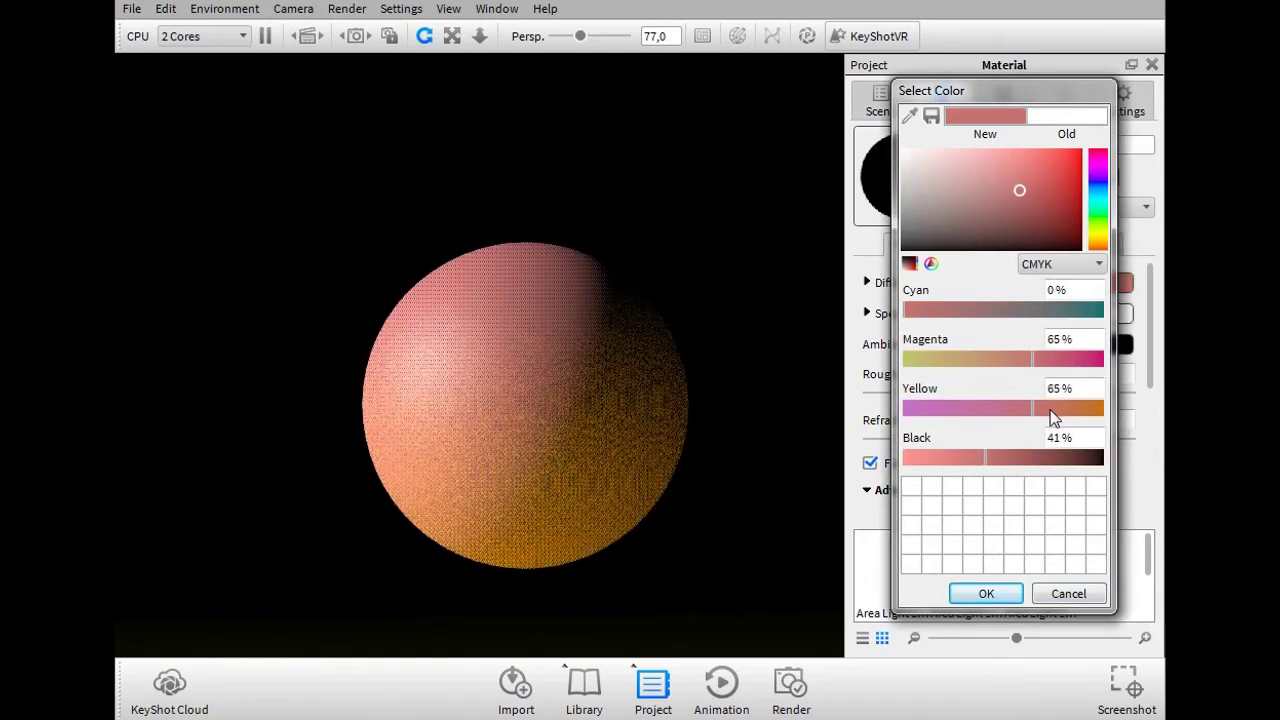
left_click_drag(1050, 408, 1060, 409)
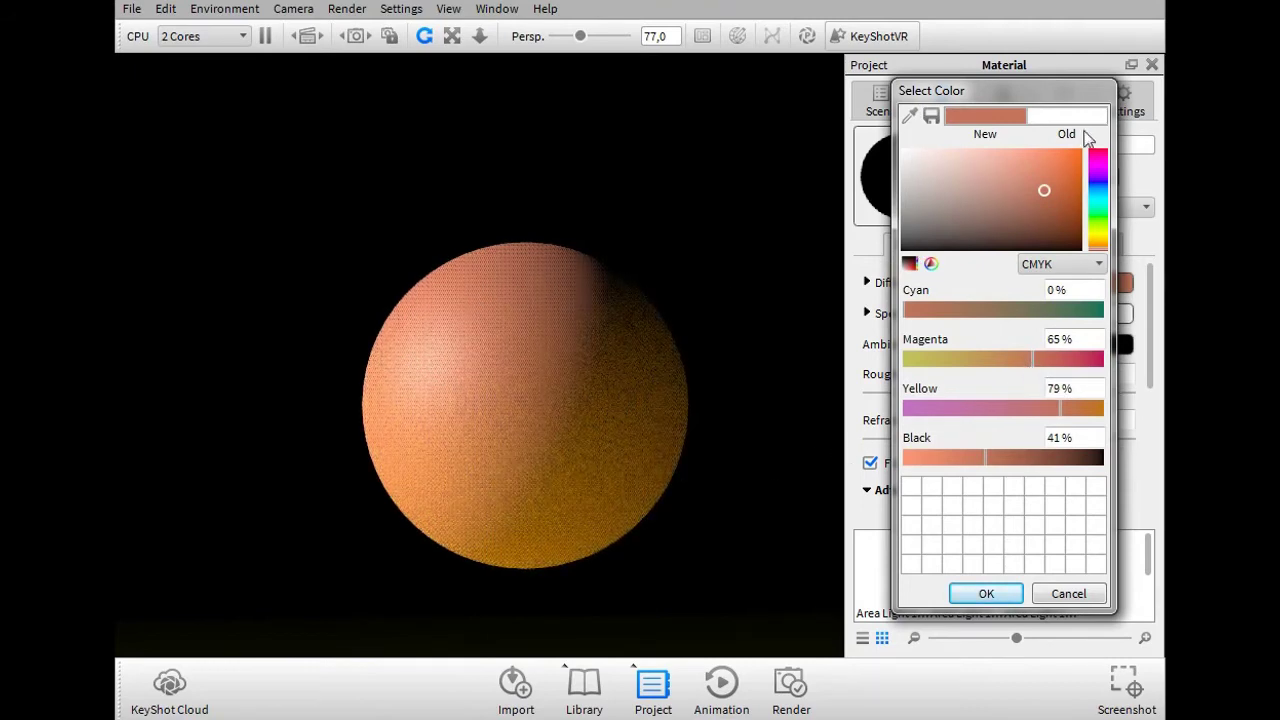
left_click_drag(975, 457, 968, 460)
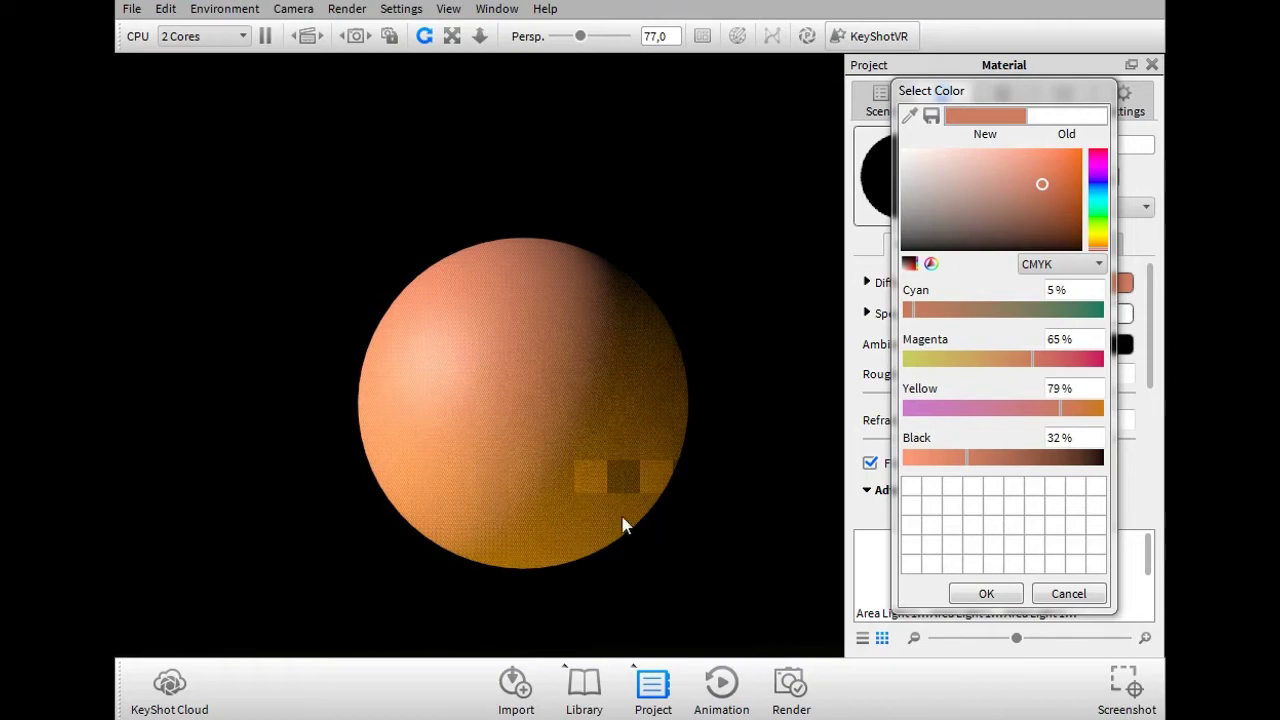
Try a turquoise diffuse color on the sphere, then change it to saturated crimson with Magenta 100%, Yellow 88% and Black 21%.
scroll(597, 563, "down", 6)
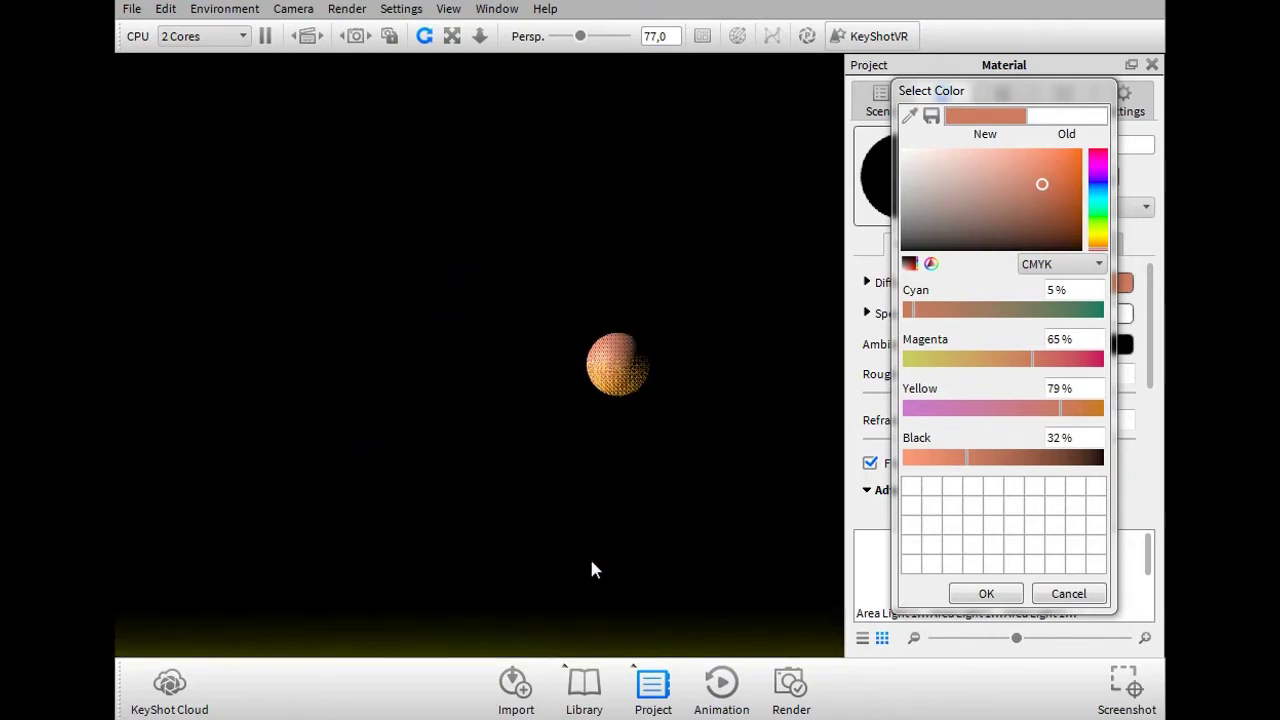
scroll(637, 466, "up", 6)
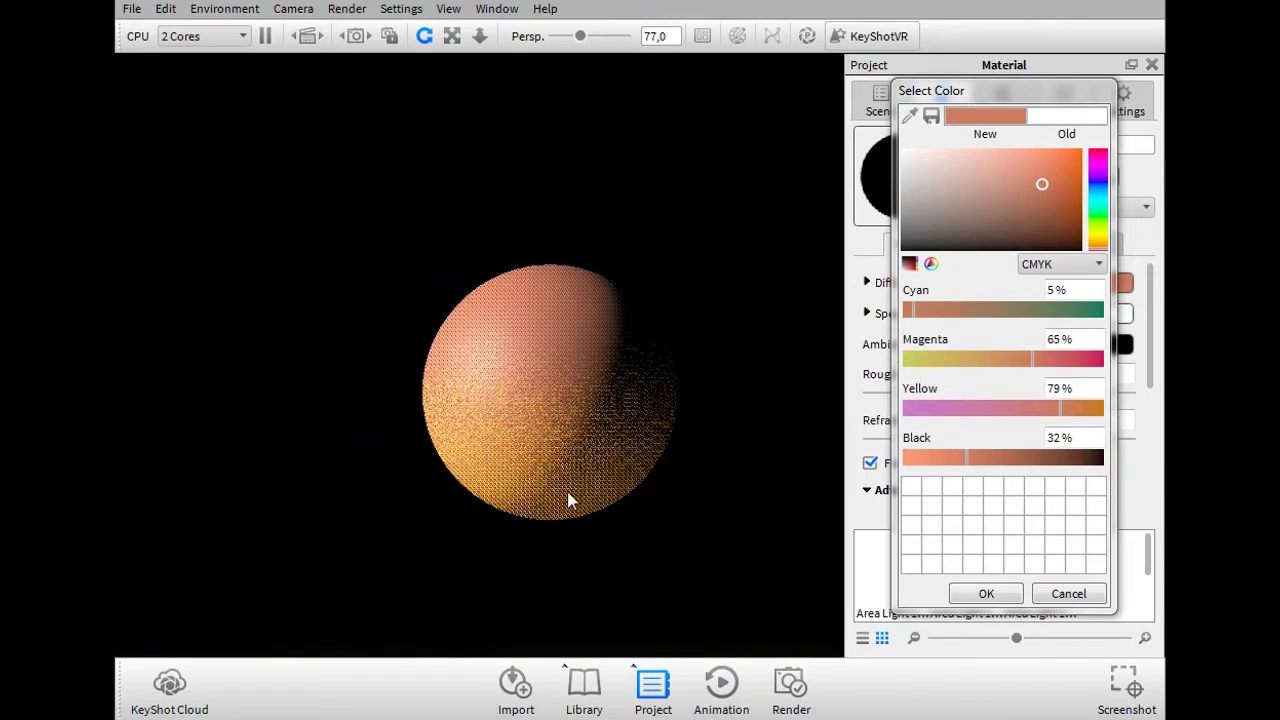
left_click(1099, 204)
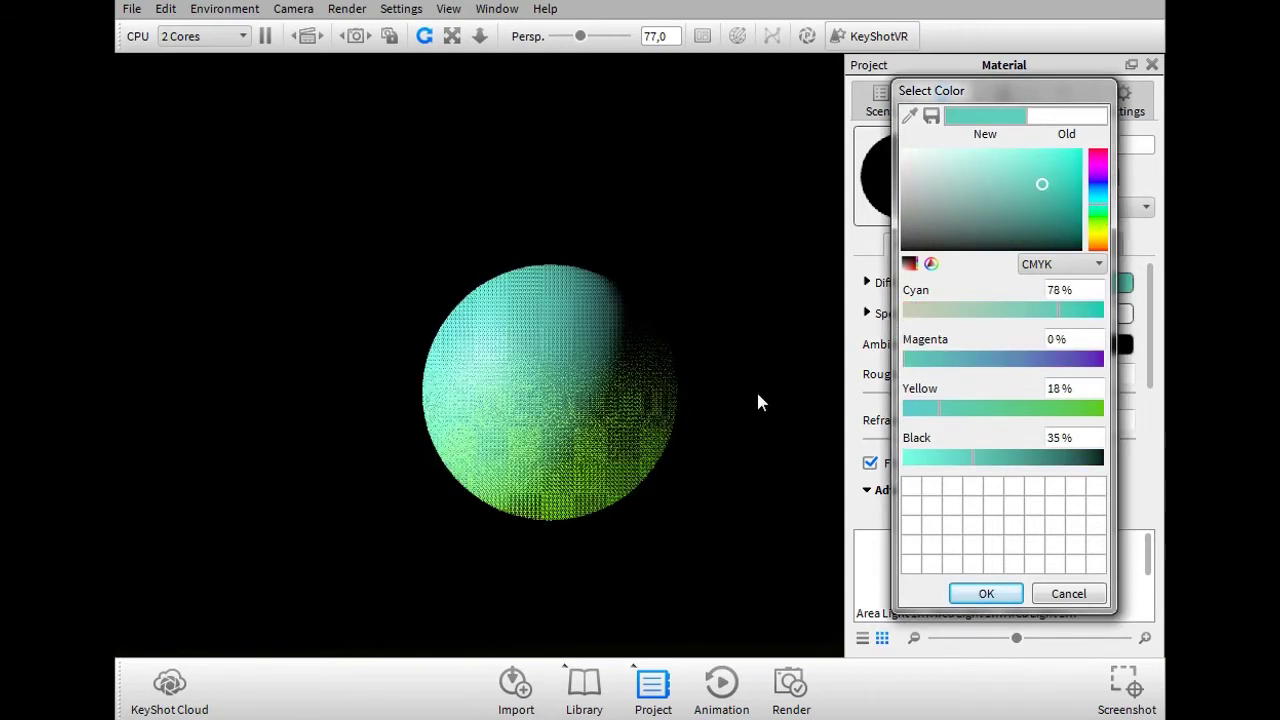
left_click(1102, 165)
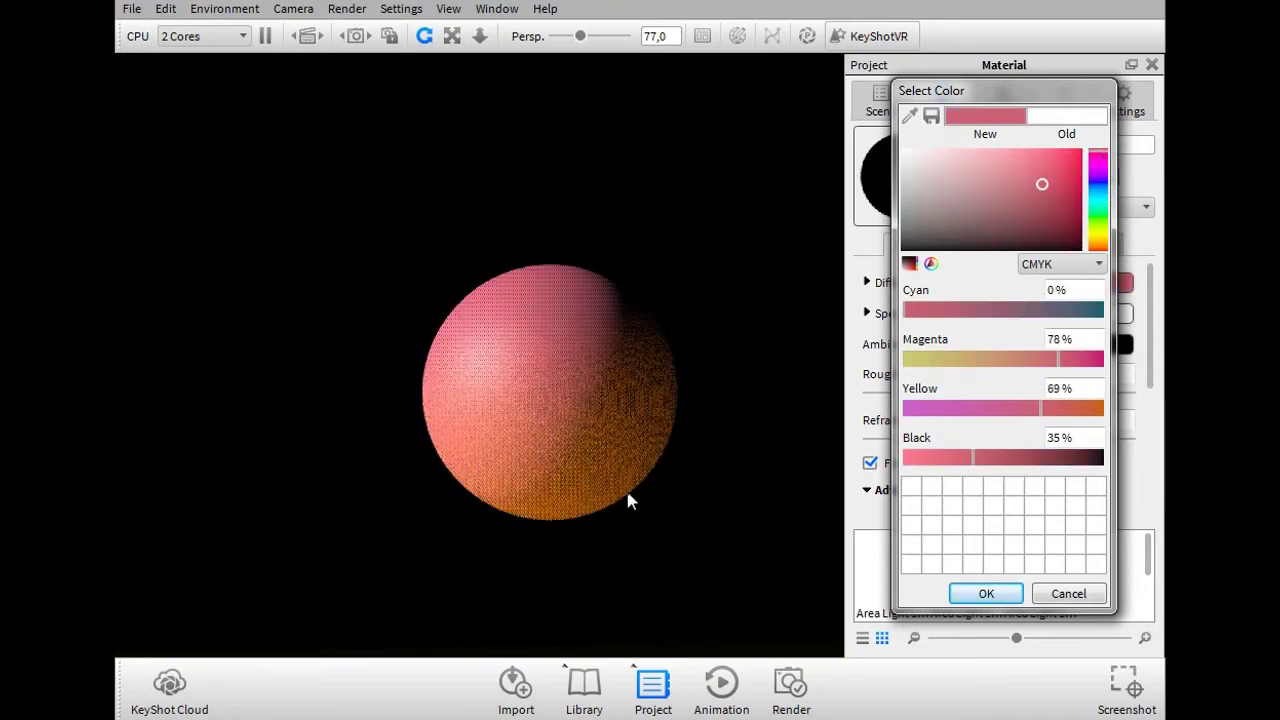
scroll(525, 444, "up", 2)
left_click(1048, 183)
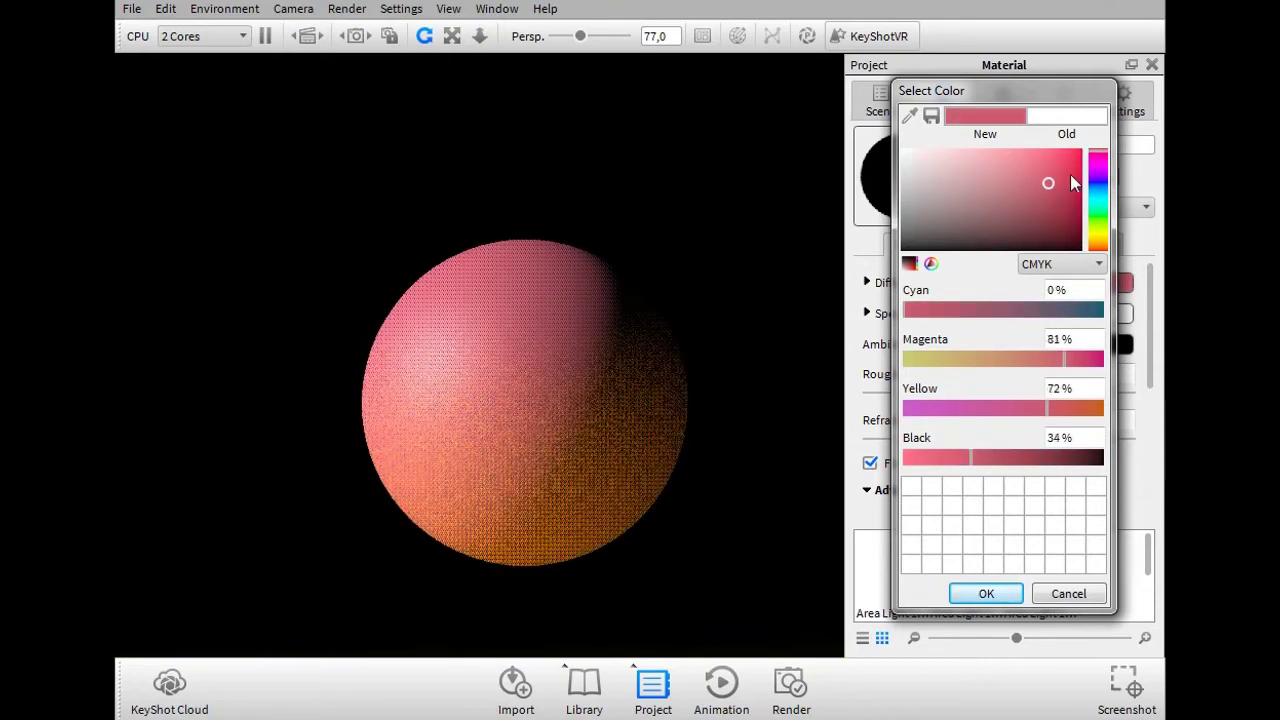
left_click_drag(1070, 176, 1089, 171)
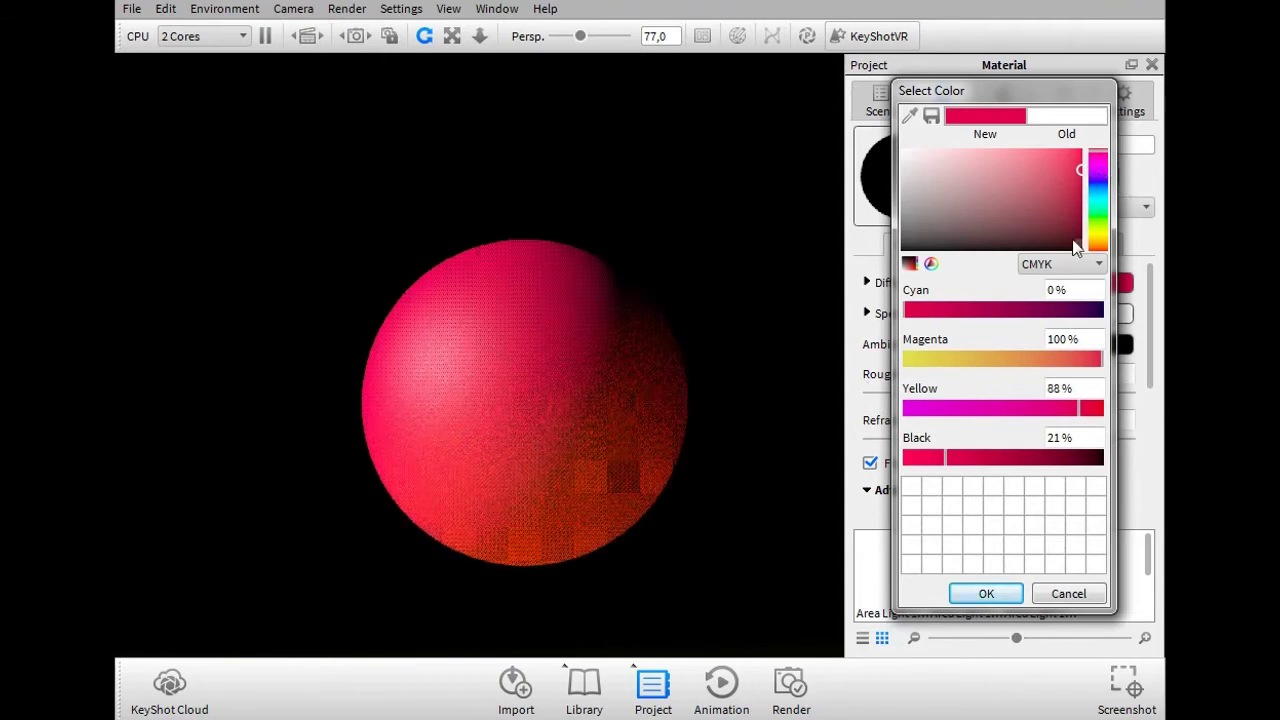
Try a violet diffuse color, then cyan with Cyan 100%, Yellow 7% and Black 21%, and inspect the sphere's shaded underside.
left_click(1100, 178)
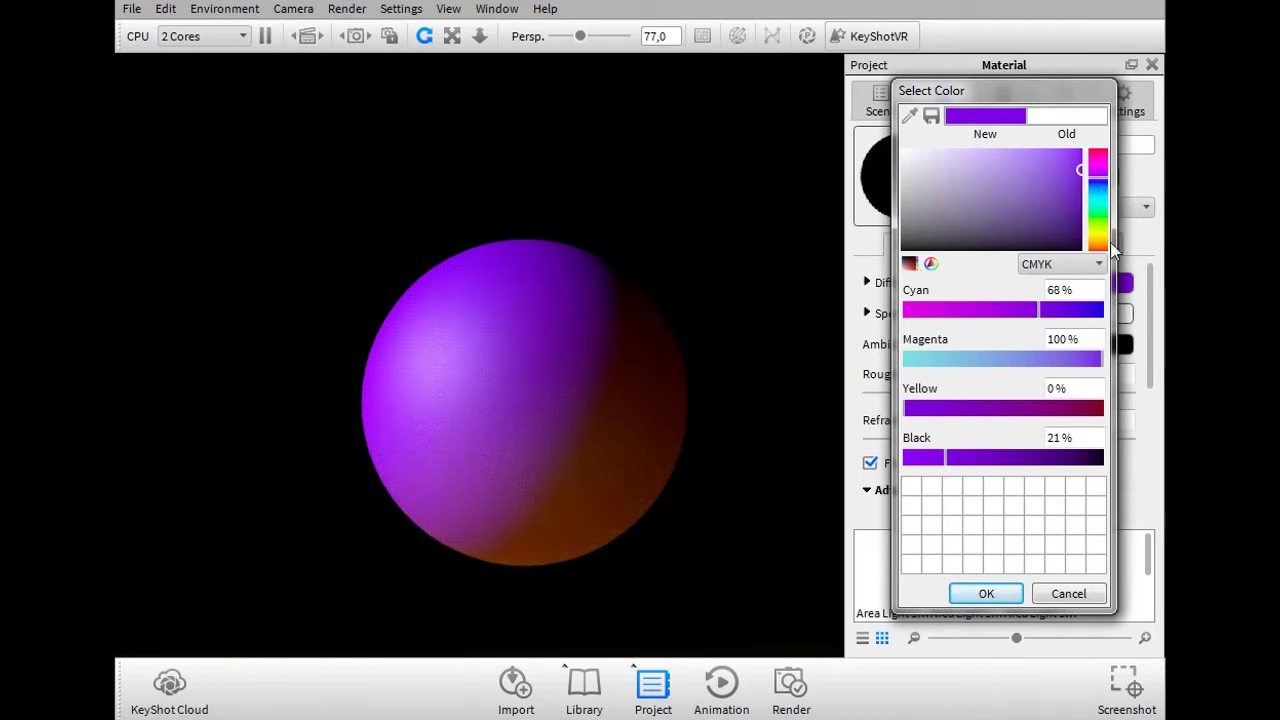
left_click(1102, 203)
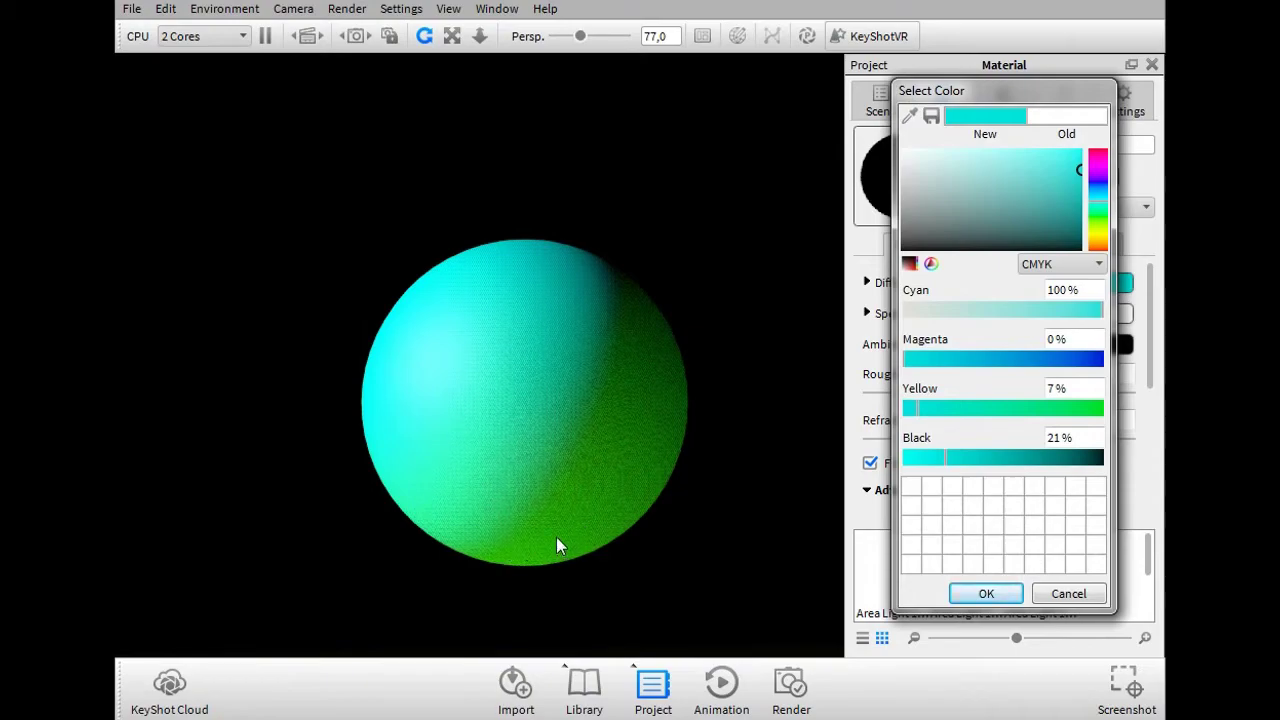
left_click_drag(524, 511, 578, 462)
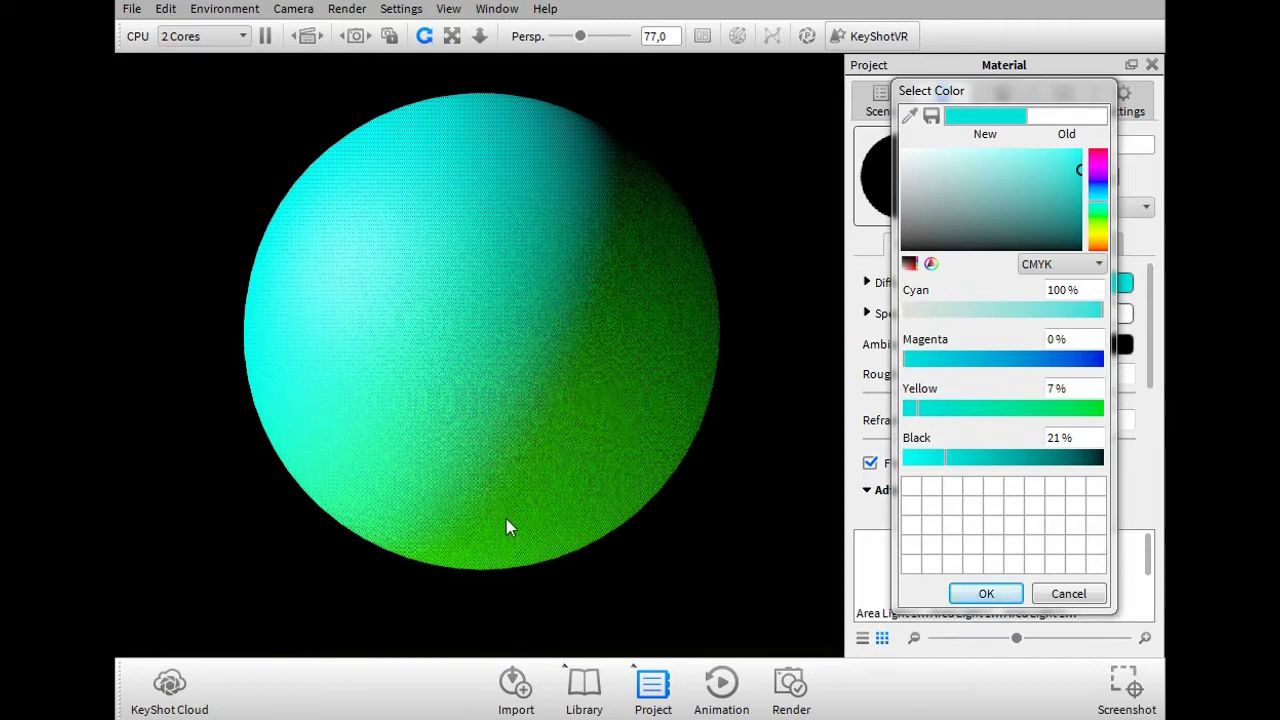
scroll(506, 528, "down", 1)
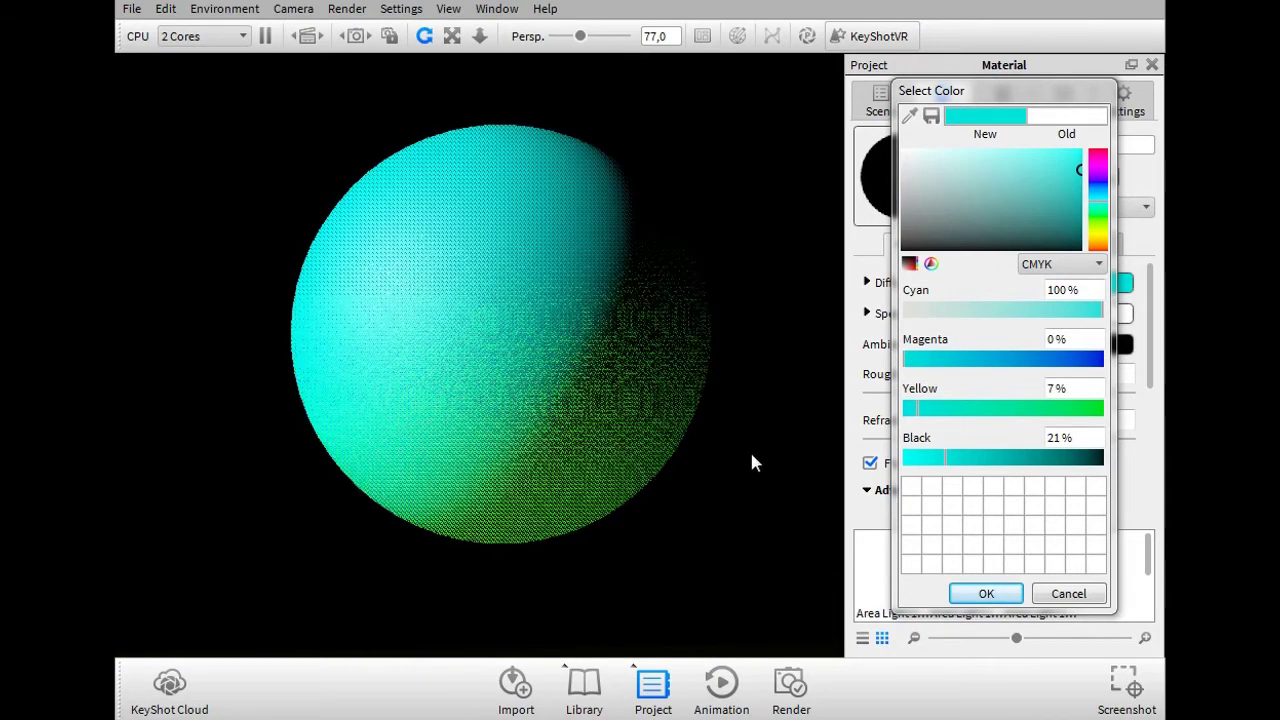
Change the sphere's diffuse hue to green, then amber, then orange with Magenta 77%, Yellow 100% and Black 21%.
left_click(1100, 217)
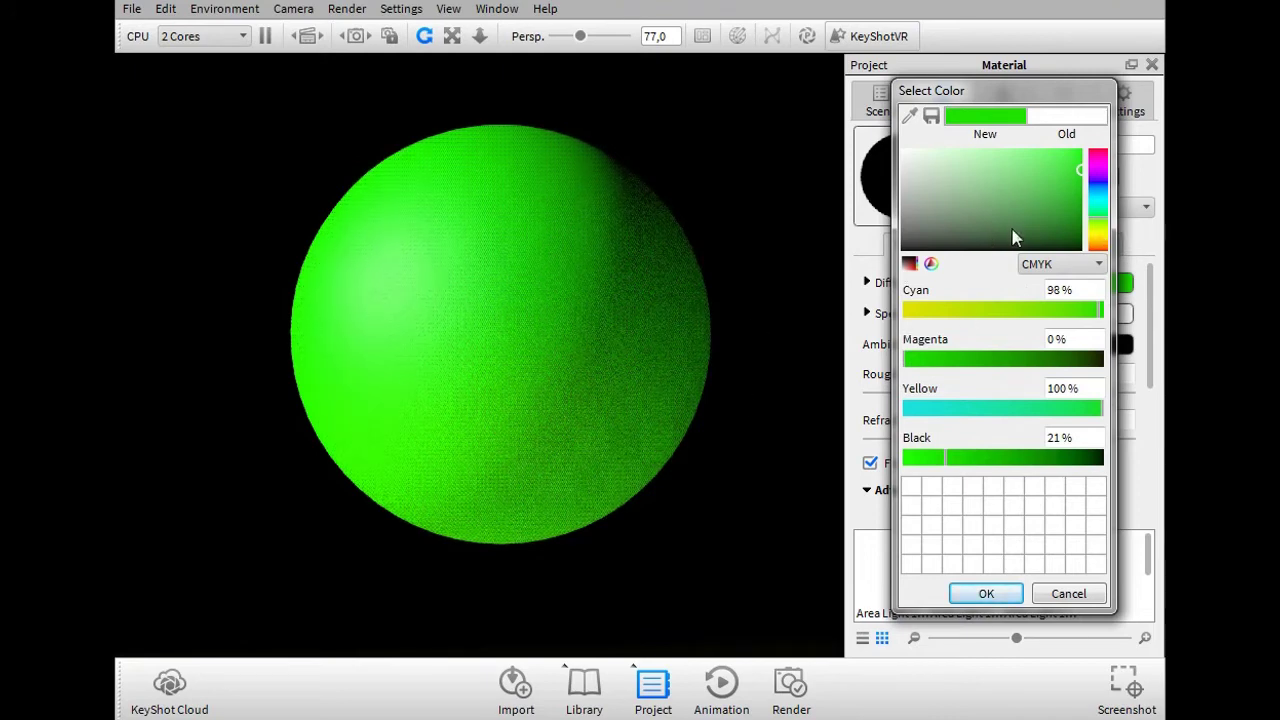
left_click(1100, 247)
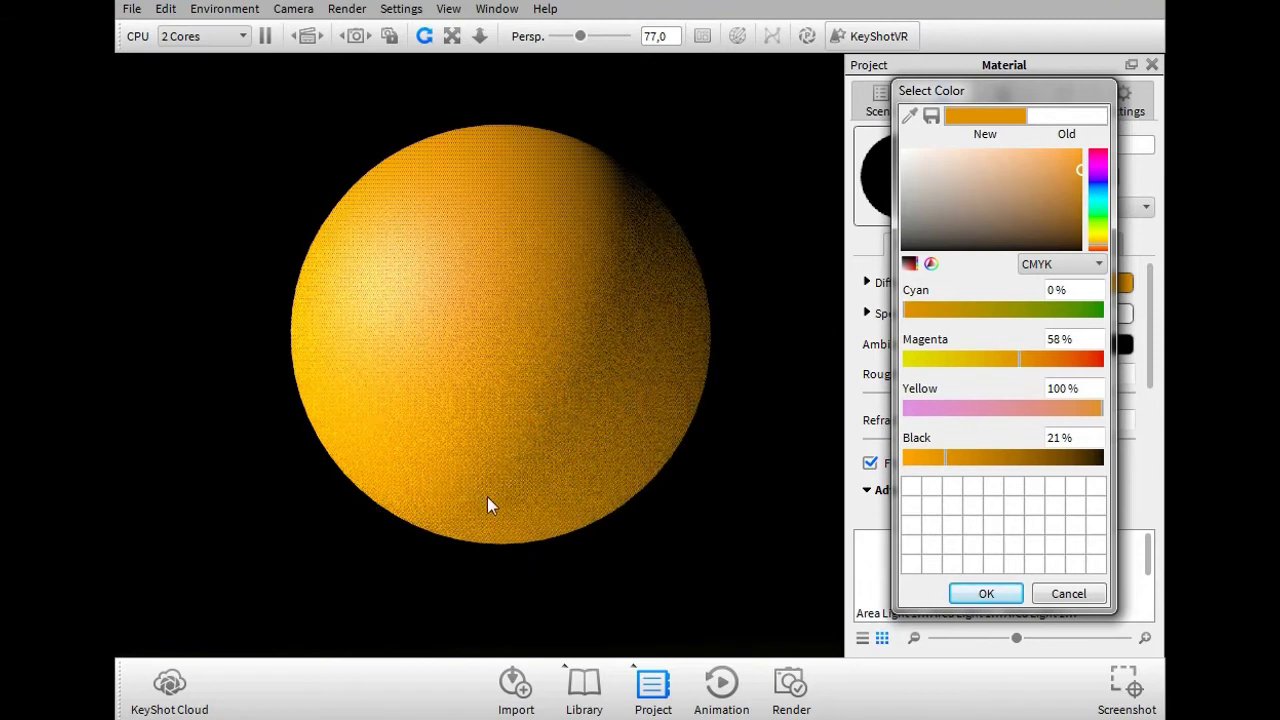
left_click(1100, 248)
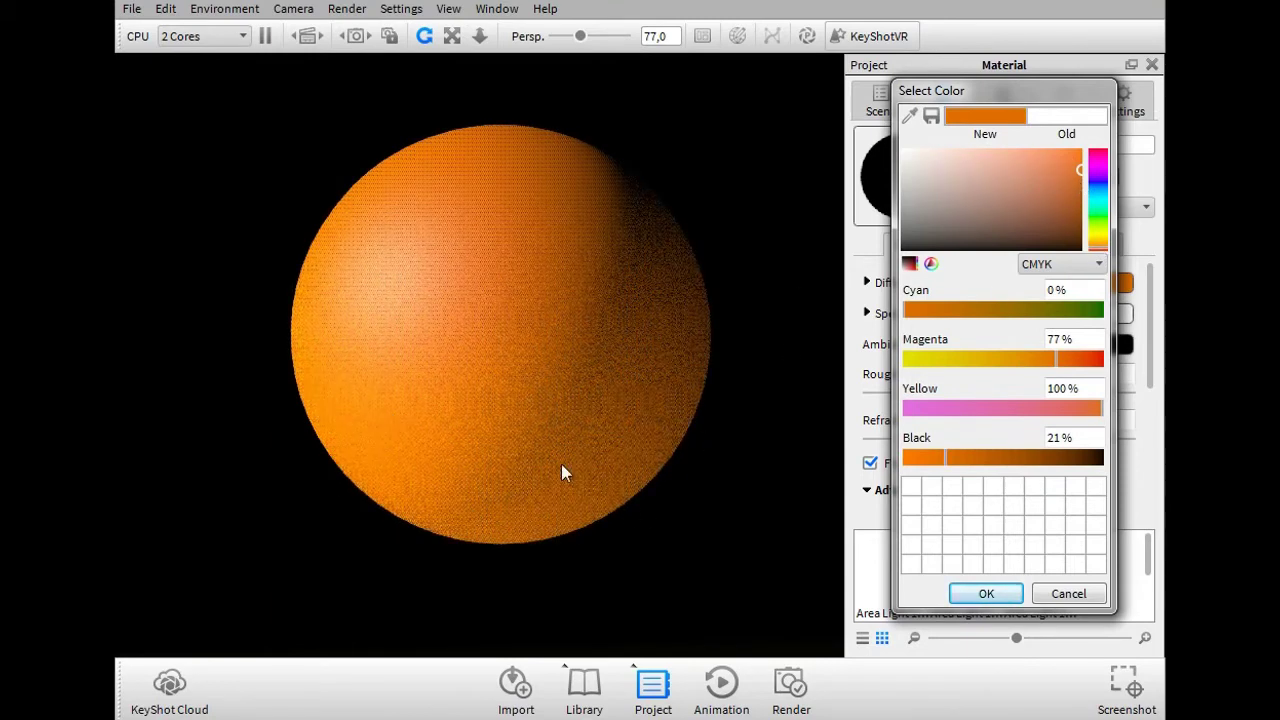
Desaturate the sphere's diffuse color to a skin tone with Cyan 8%, Magenta 57%, Yellow 72% and Black 41%, and accept it.
left_click_drag(1014, 162, 957, 168)
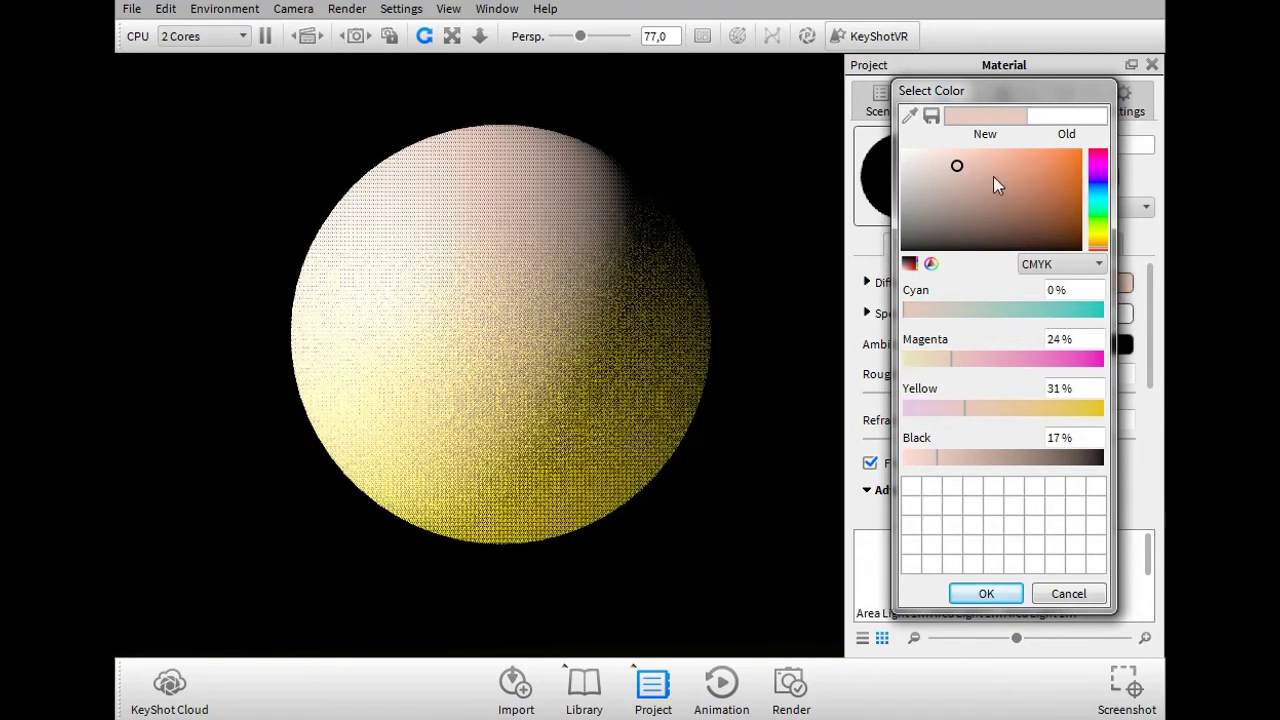
left_click_drag(970, 165, 989, 183)
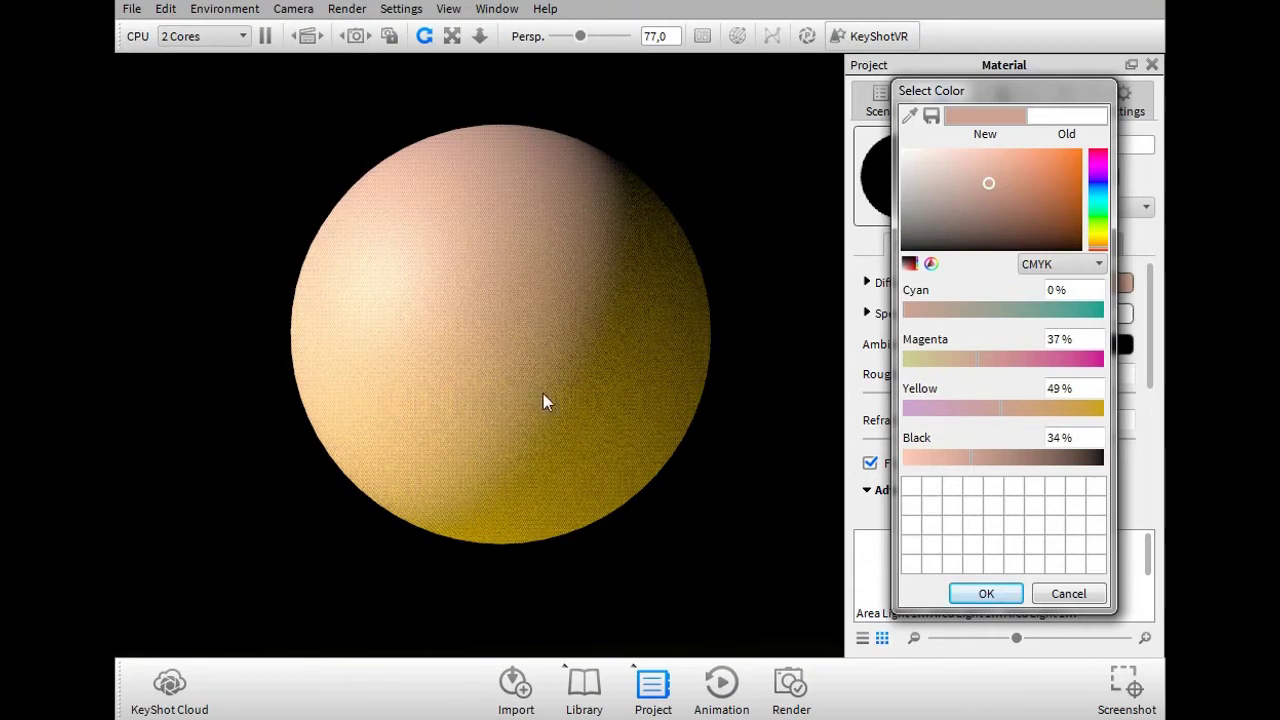
left_click_drag(1014, 213, 1013, 191)
left_click(921, 313)
left_click(1046, 410)
left_click(1016, 362)
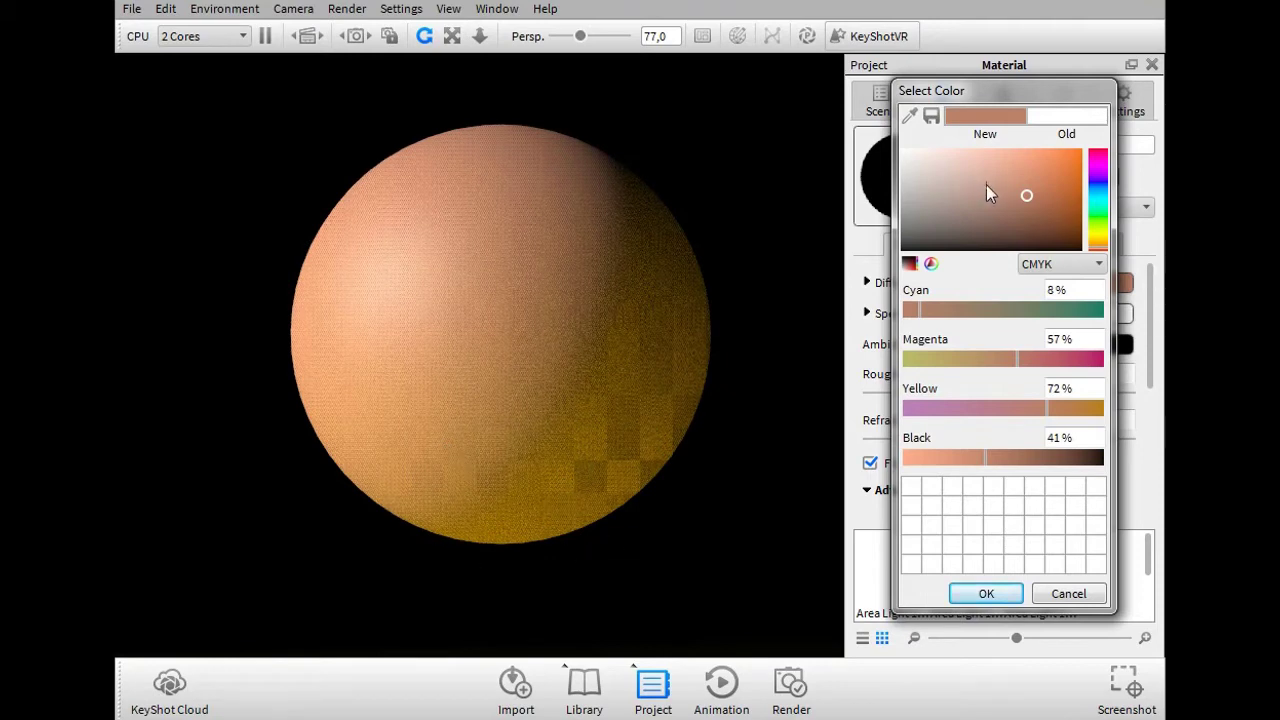
left_click(1005, 595)
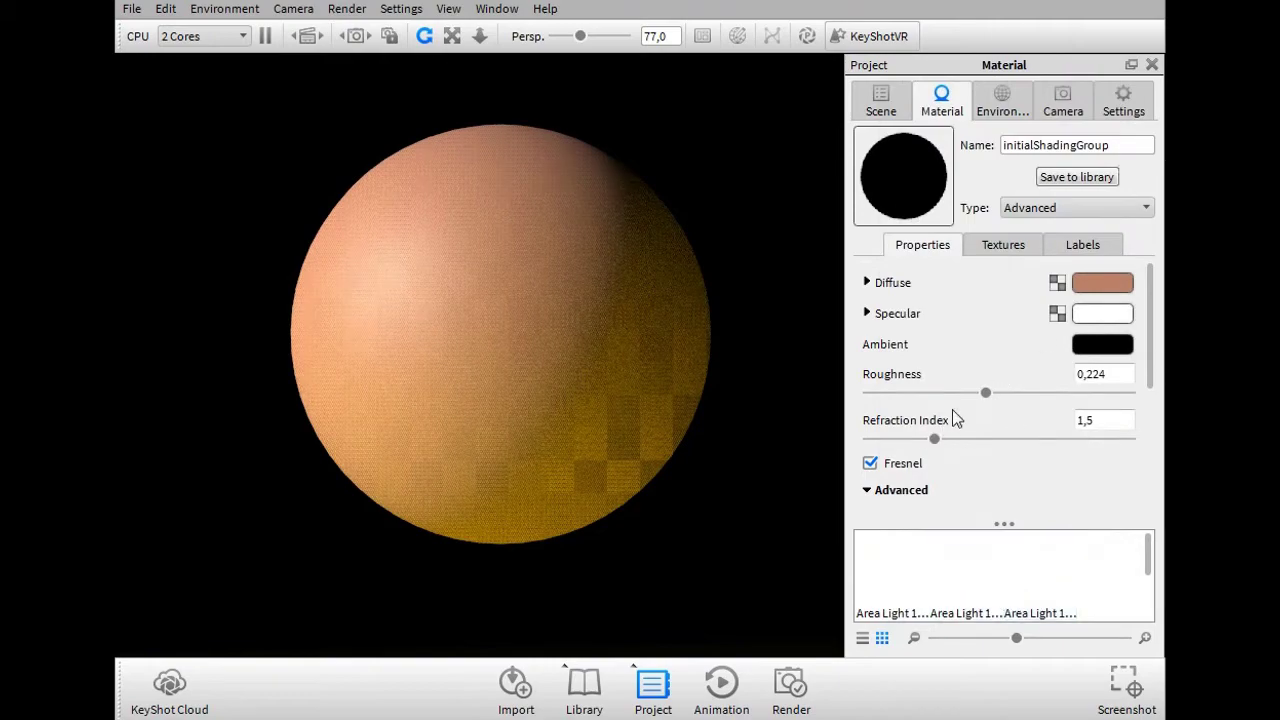
Set the sphere material's roughness to 0 and inspect the reflections of the area light and yellow ground plane on it.
left_click_drag(984, 395, 860, 393)
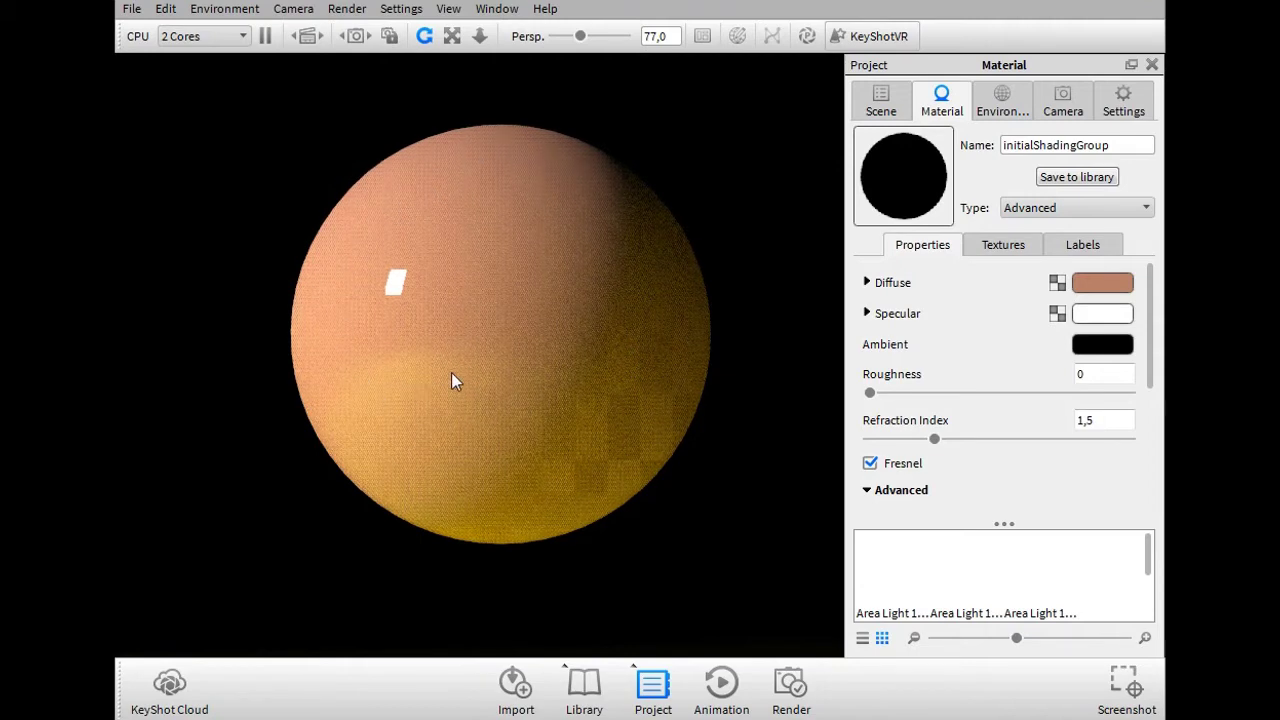
scroll(401, 370, "down", 10)
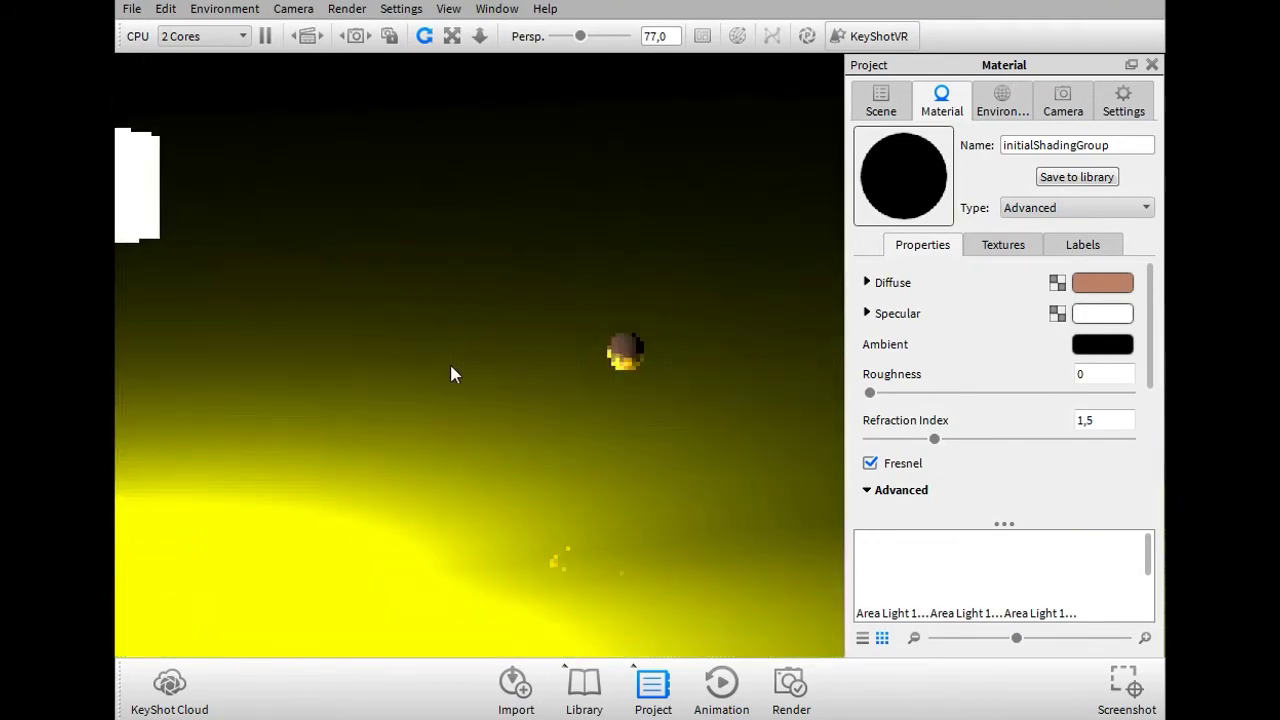
left_click_drag(451, 360, 280, 470)
left_click_drag(503, 389, 589, 306)
scroll(577, 303, "up", 3)
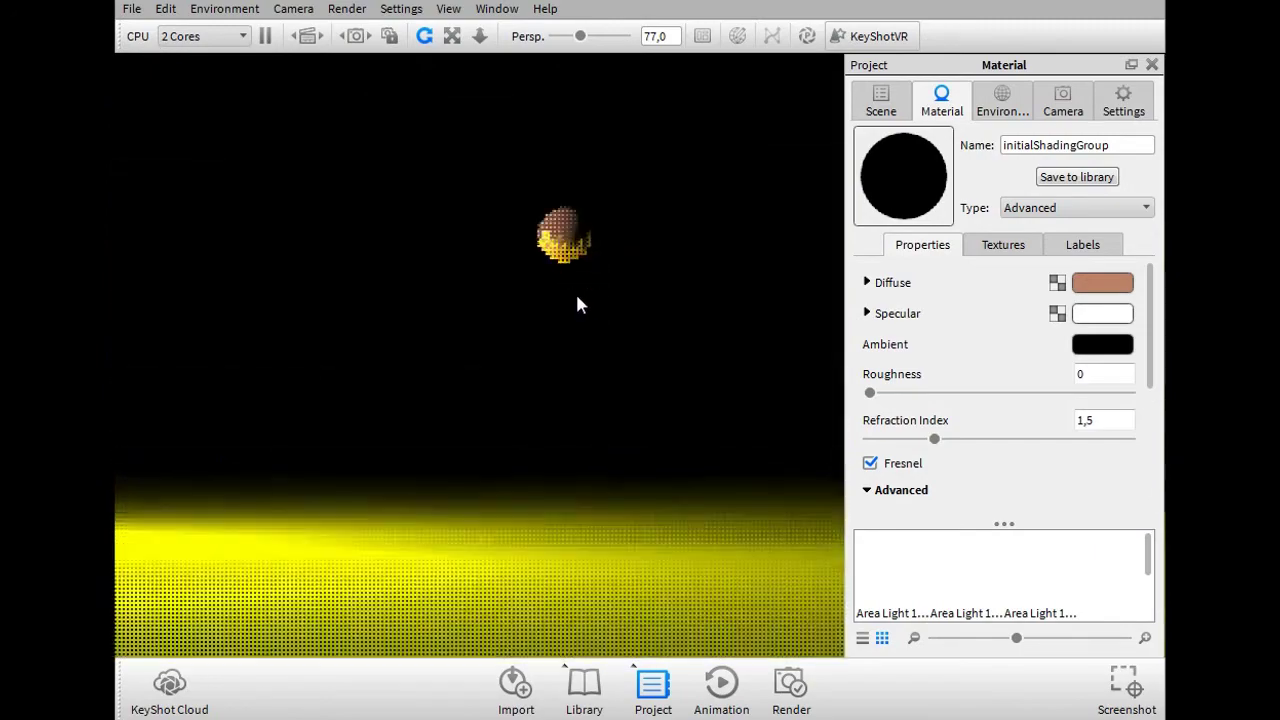
left_click_drag(456, 230, 493, 388)
scroll(482, 285, "up", 4)
scroll(420, 280, "up", 5)
scroll(495, 383, "down", 3)
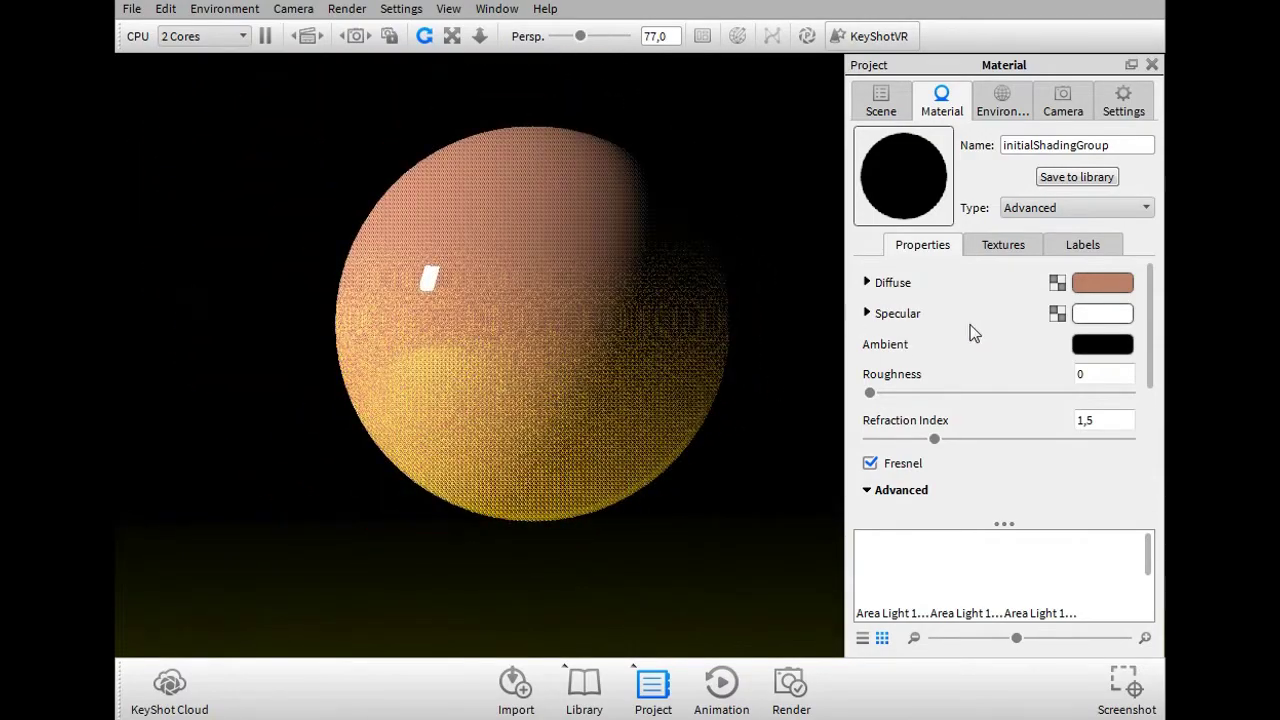
Reopen the sphere's diffuse color and make it neutral grey with Cyan, Magenta and Yellow 0% and Black 76%.
left_click(1100, 284)
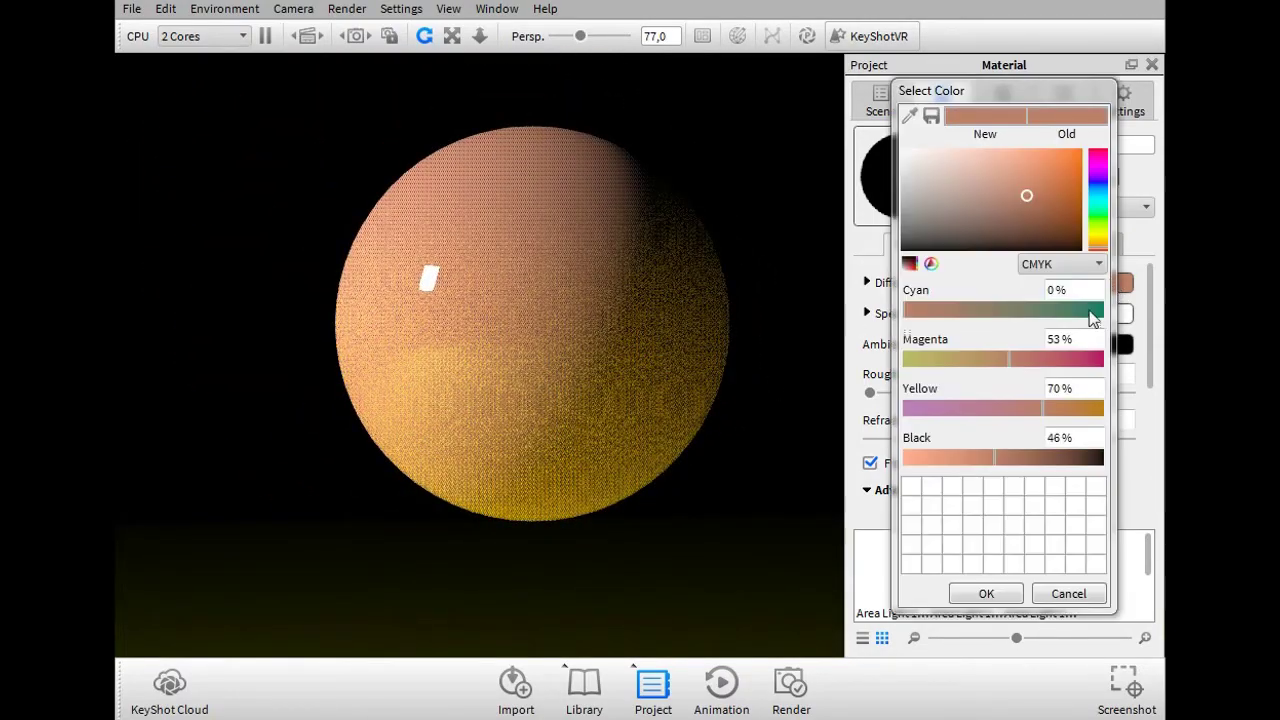
left_click_drag(960, 188, 900, 153)
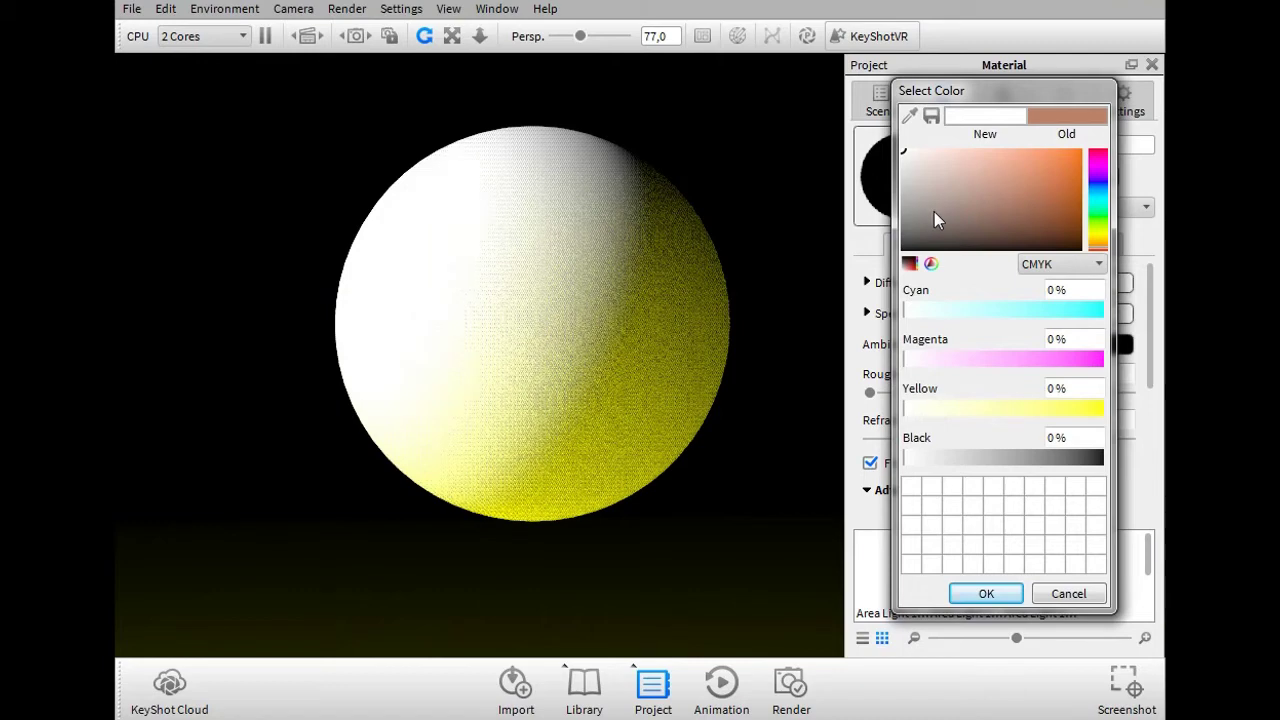
left_click_drag(1008, 456, 1054, 460)
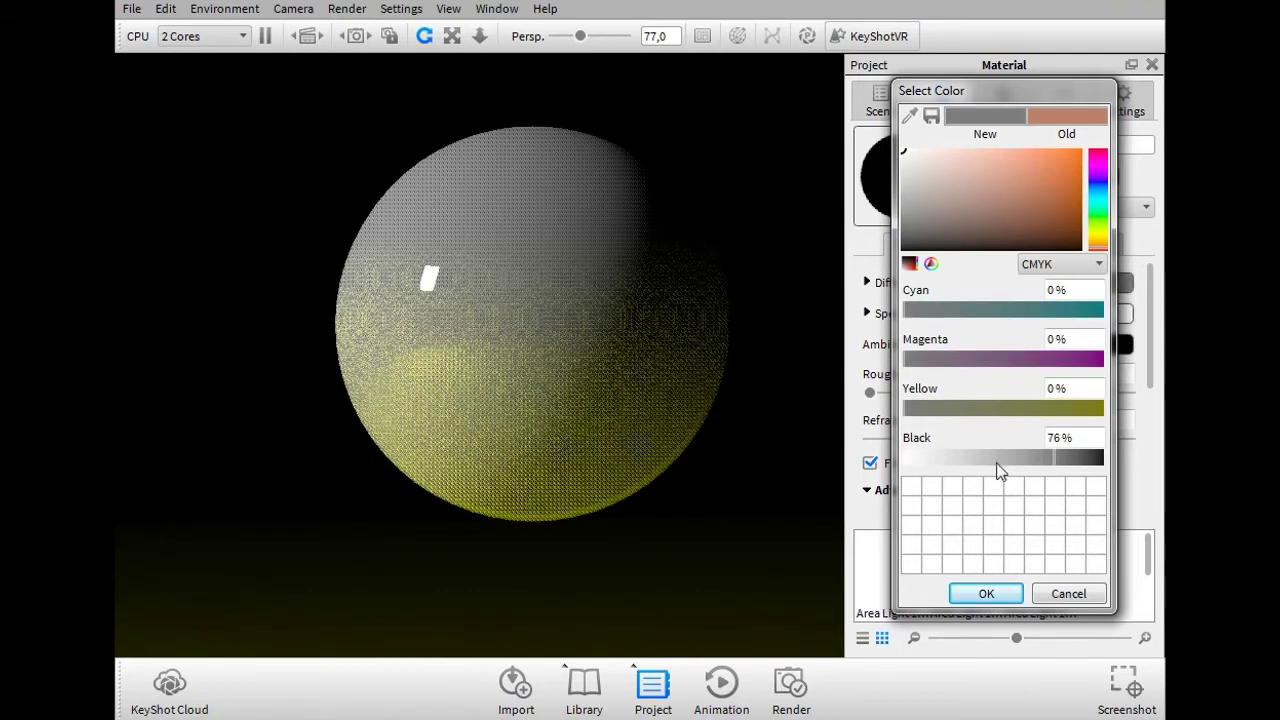
Compare the sphere's reflections with diffuse Black at 95%, 100% and 82%, then lighten it to 18%.
left_click_drag(1063, 462, 1096, 462)
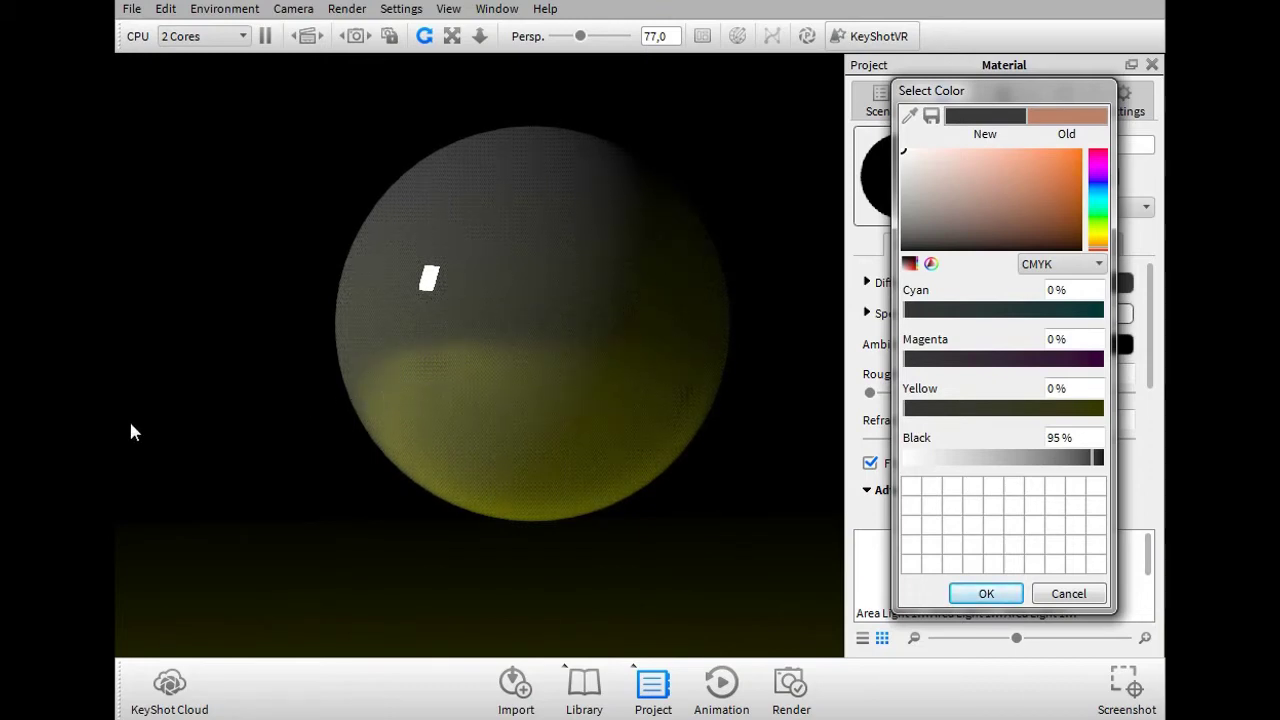
left_click_drag(1099, 457, 1115, 459)
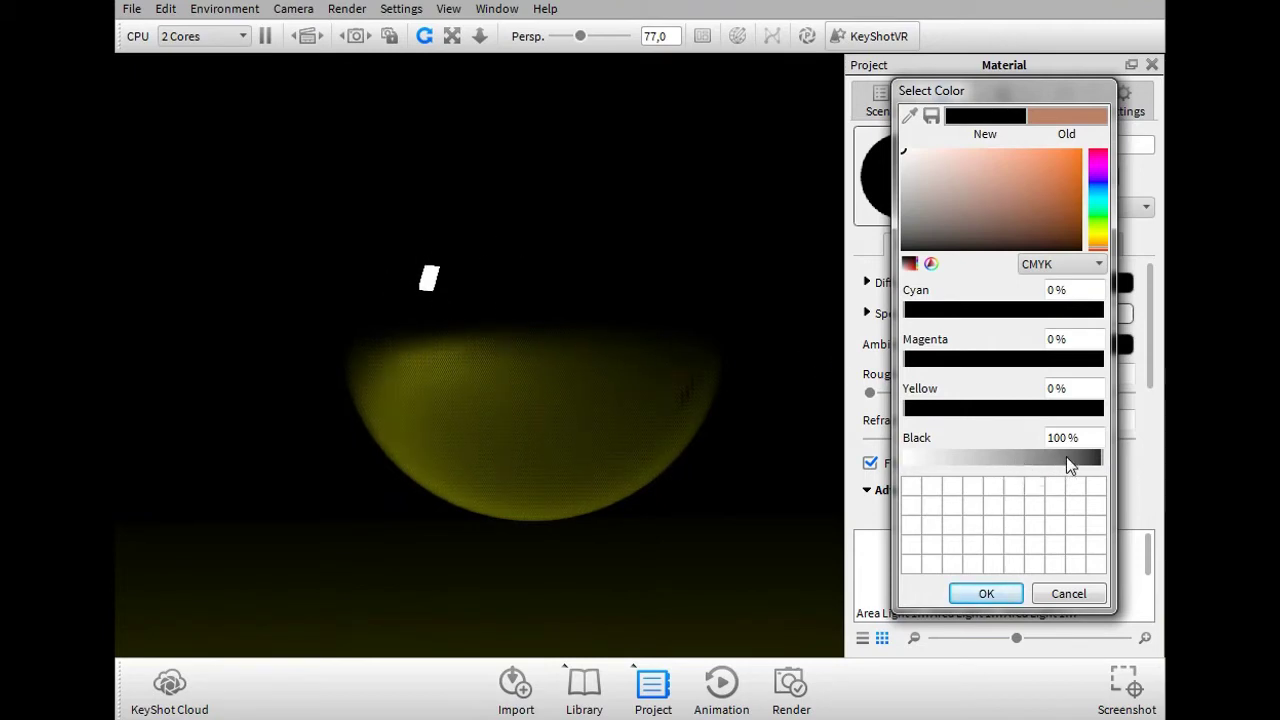
left_click_drag(1062, 456, 1067, 458)
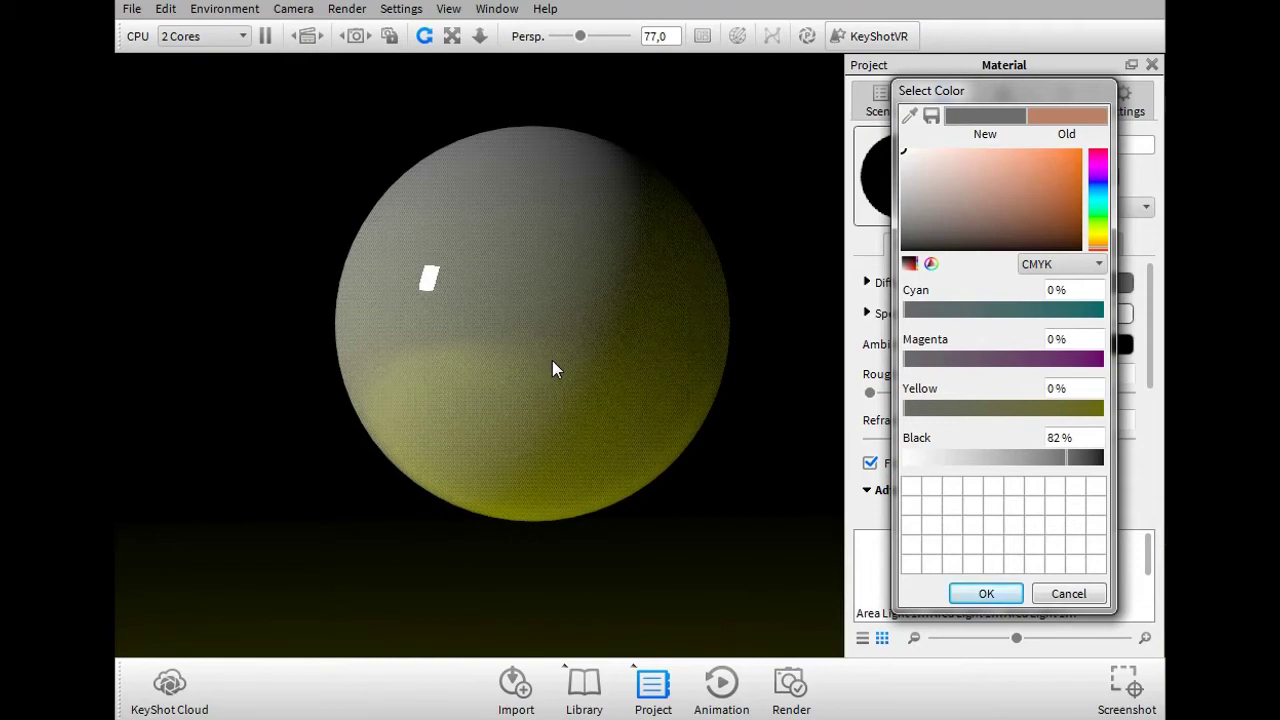
left_click_drag(1032, 451, 938, 455)
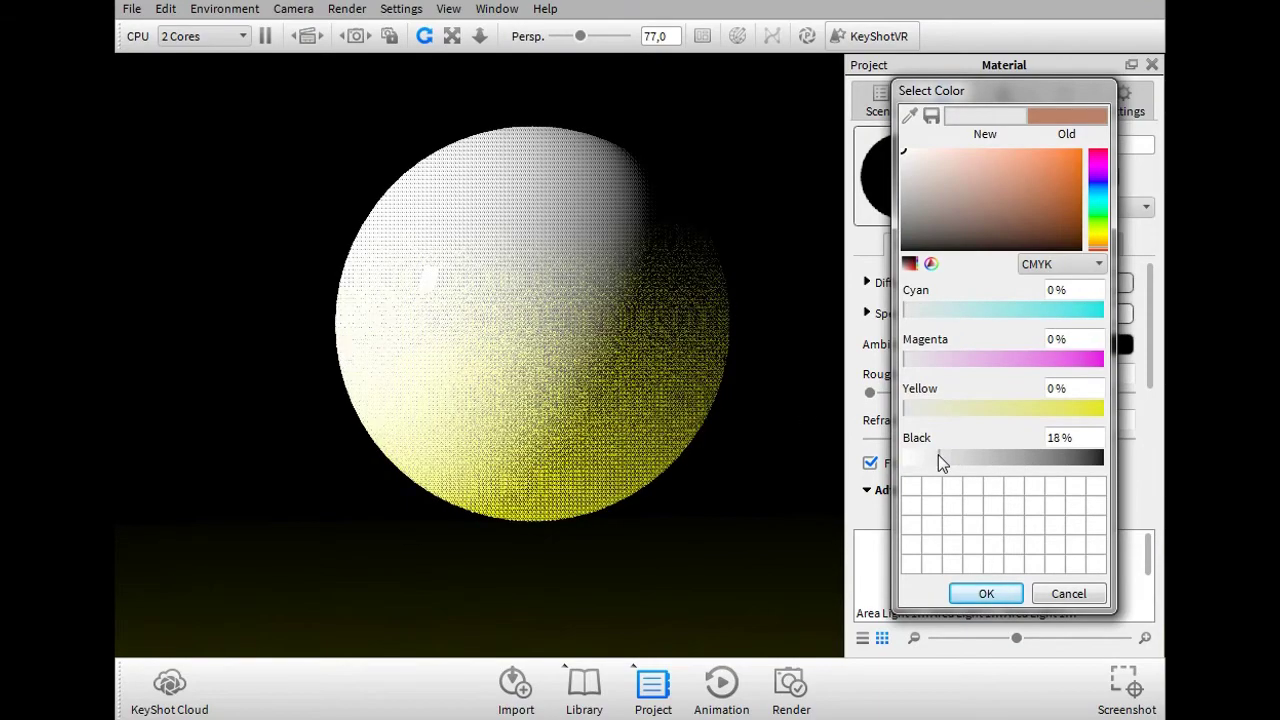
Compare the sphere's reflections with diffuse Black at 100% and 0%, then set Black to 100% and accept the color.
left_click_drag(938, 455, 1110, 462)
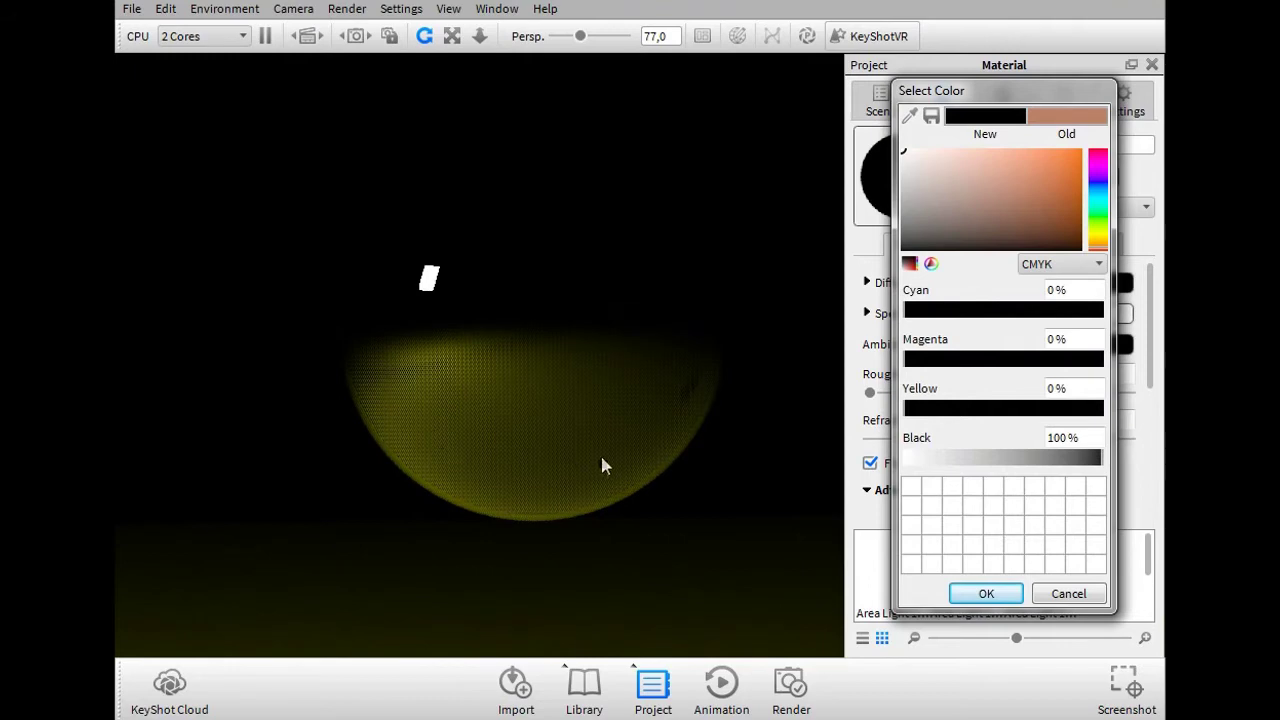
left_click_drag(1051, 460, 900, 464)
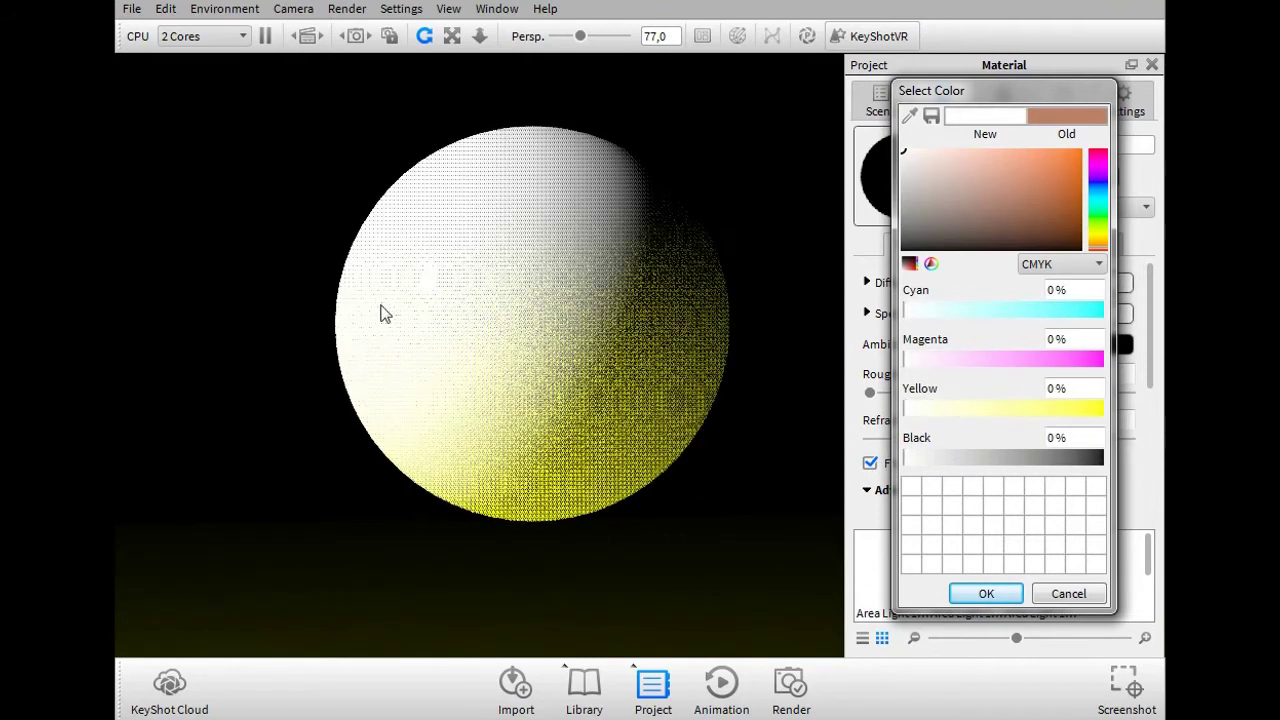
left_click_drag(986, 463, 1116, 476)
left_click(987, 594)
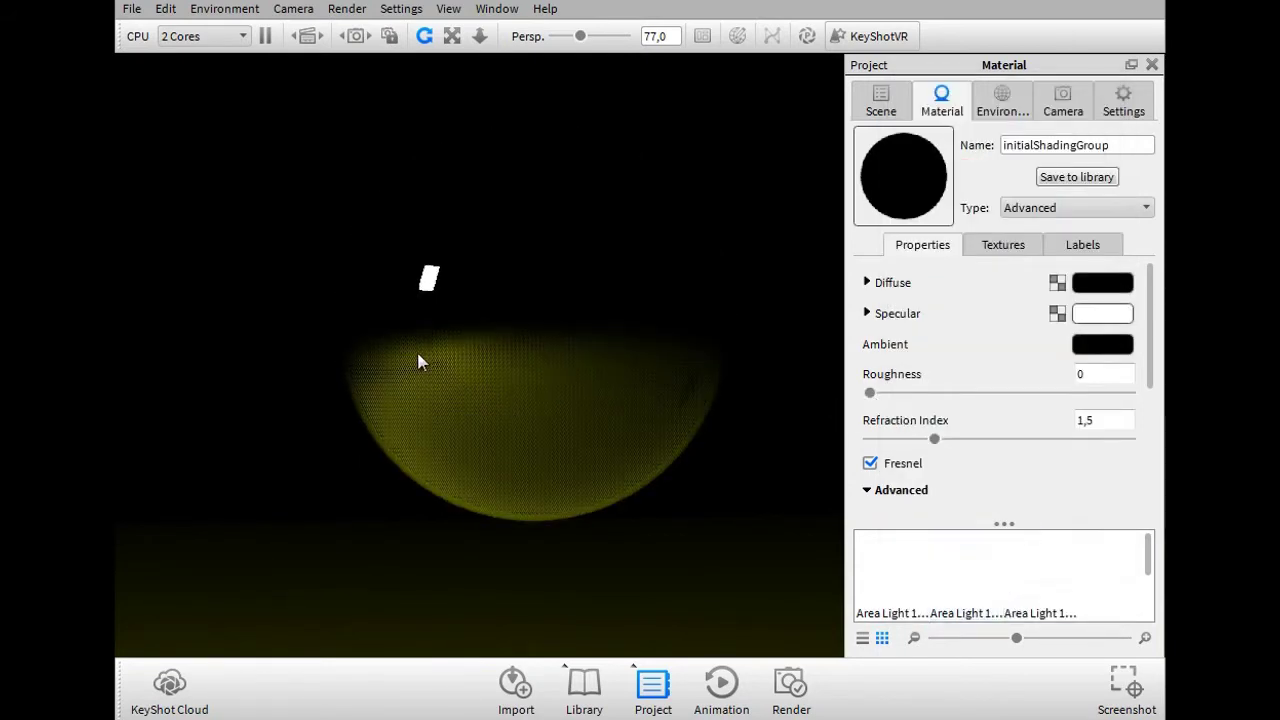
Compare the black sphere's reflections at roughness 0,169, 0,252, 0,322 and 0,121, then set the roughness to 0,064.
left_click_drag(870, 393, 960, 401)
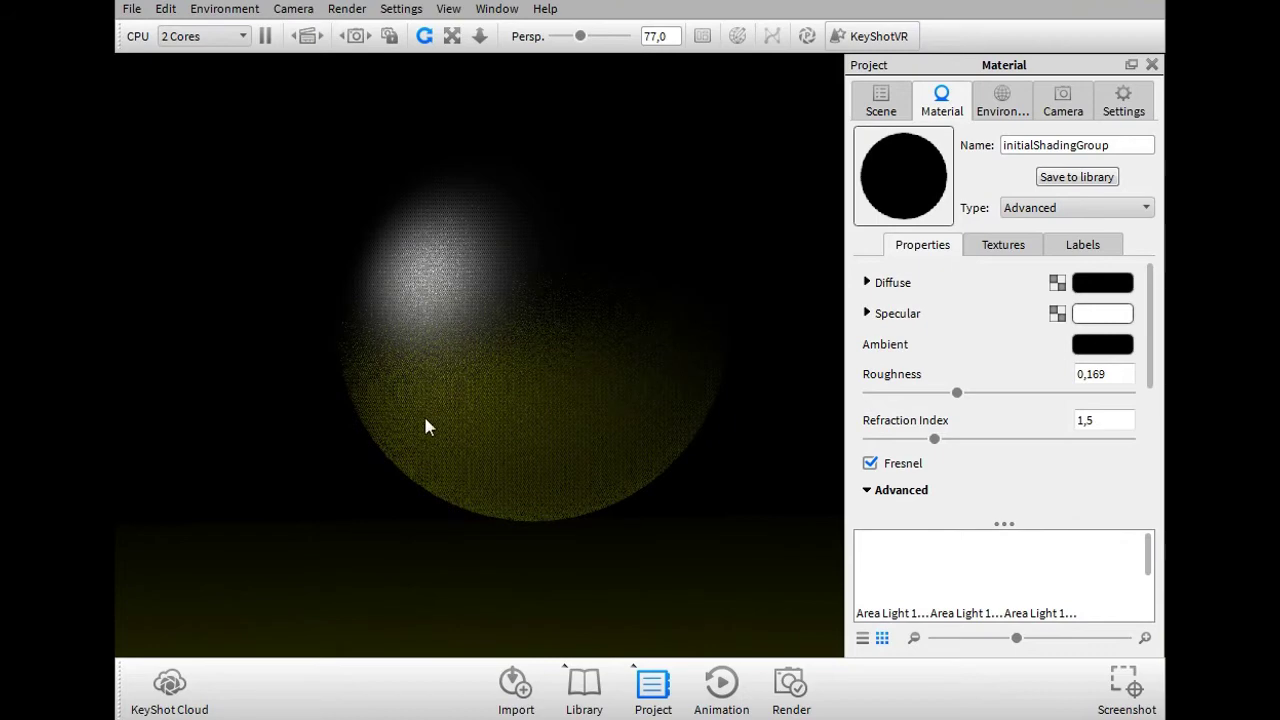
left_click_drag(957, 393, 1000, 395)
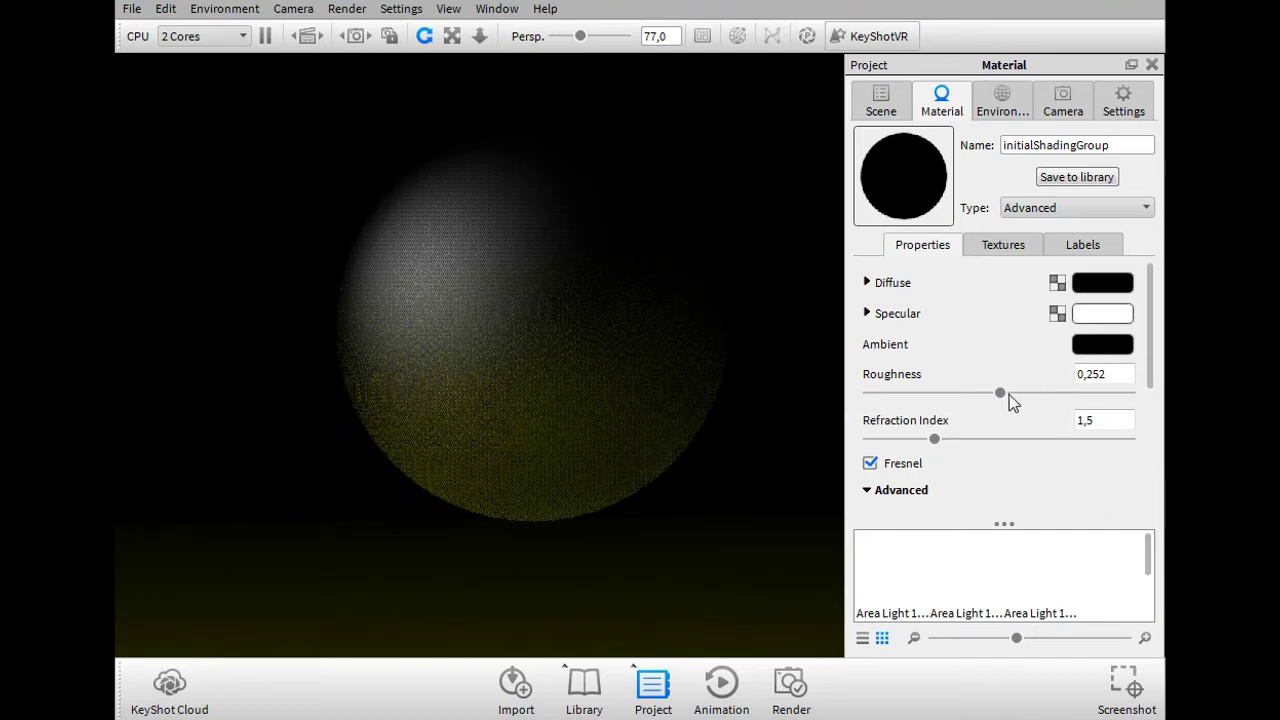
left_click_drag(1001, 394, 1036, 394)
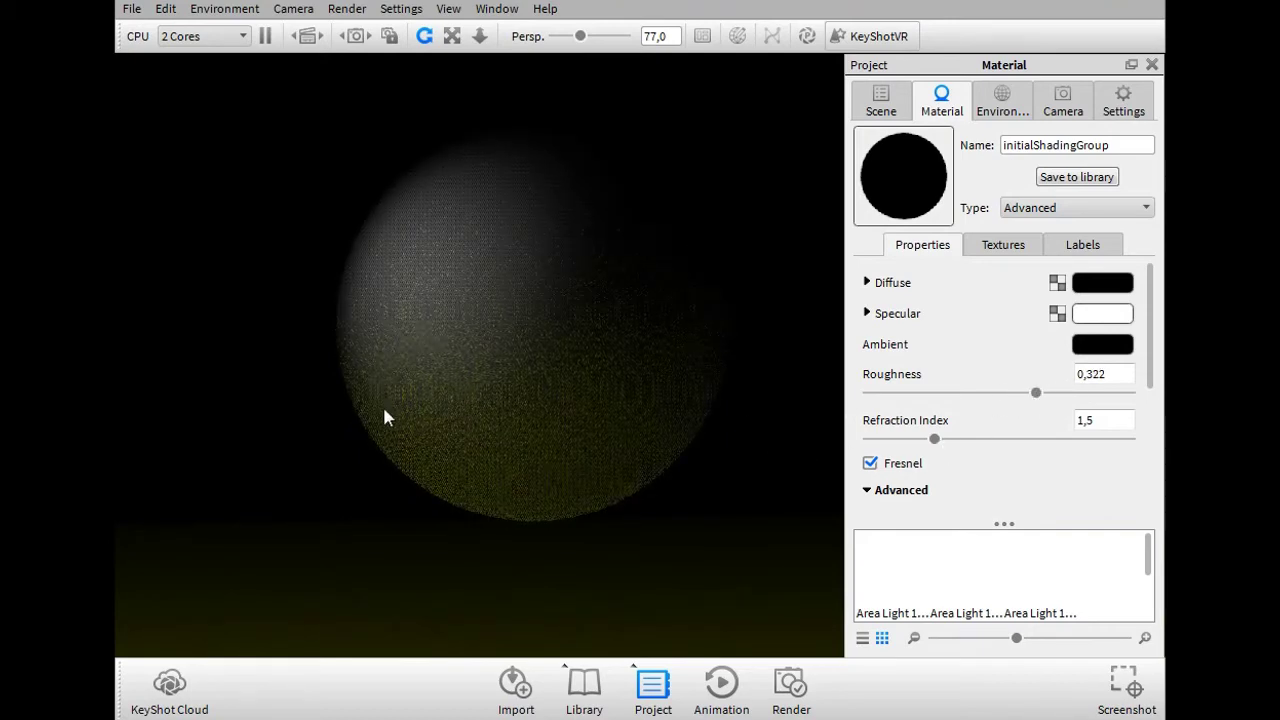
scroll(565, 453, "down", 2)
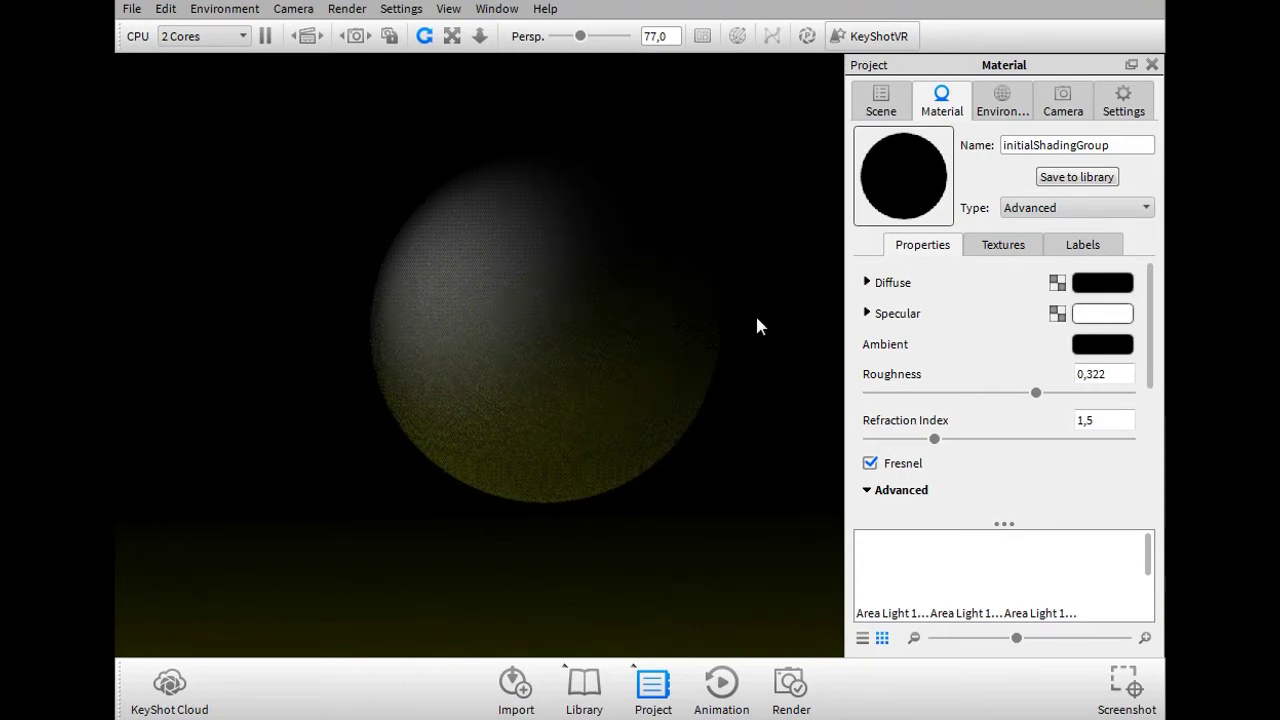
left_click_drag(1036, 393, 933, 395)
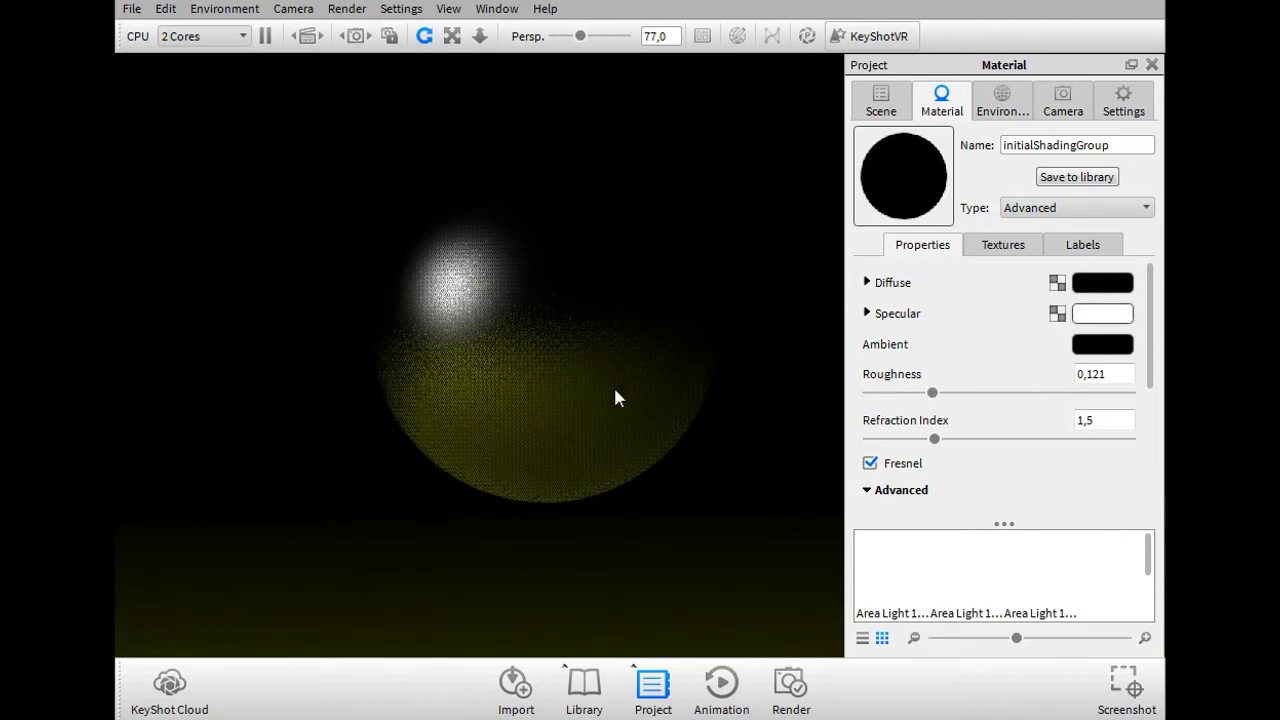
left_click_drag(935, 394, 904, 394)
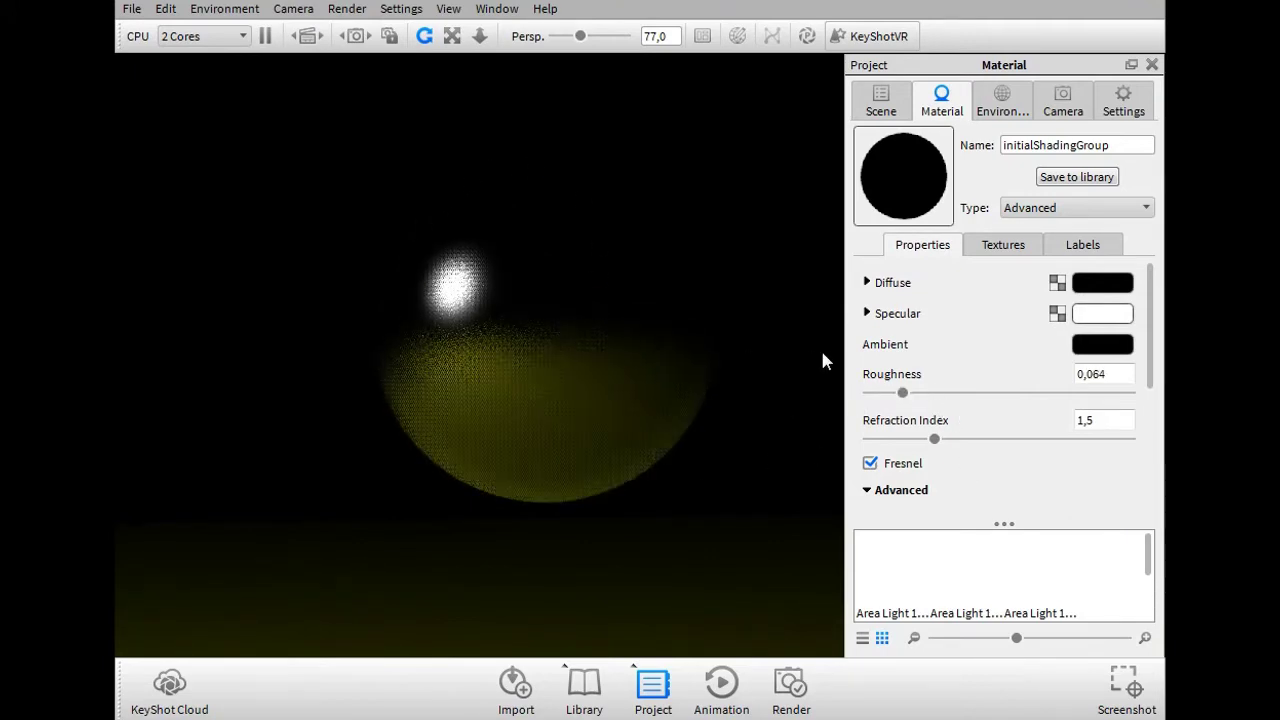
Change the sphere's diffuse color to a skin tone with Cyan 0%, Magenta 53%, Yellow 68% and Black 38%, and accept it.
left_click(1108, 283)
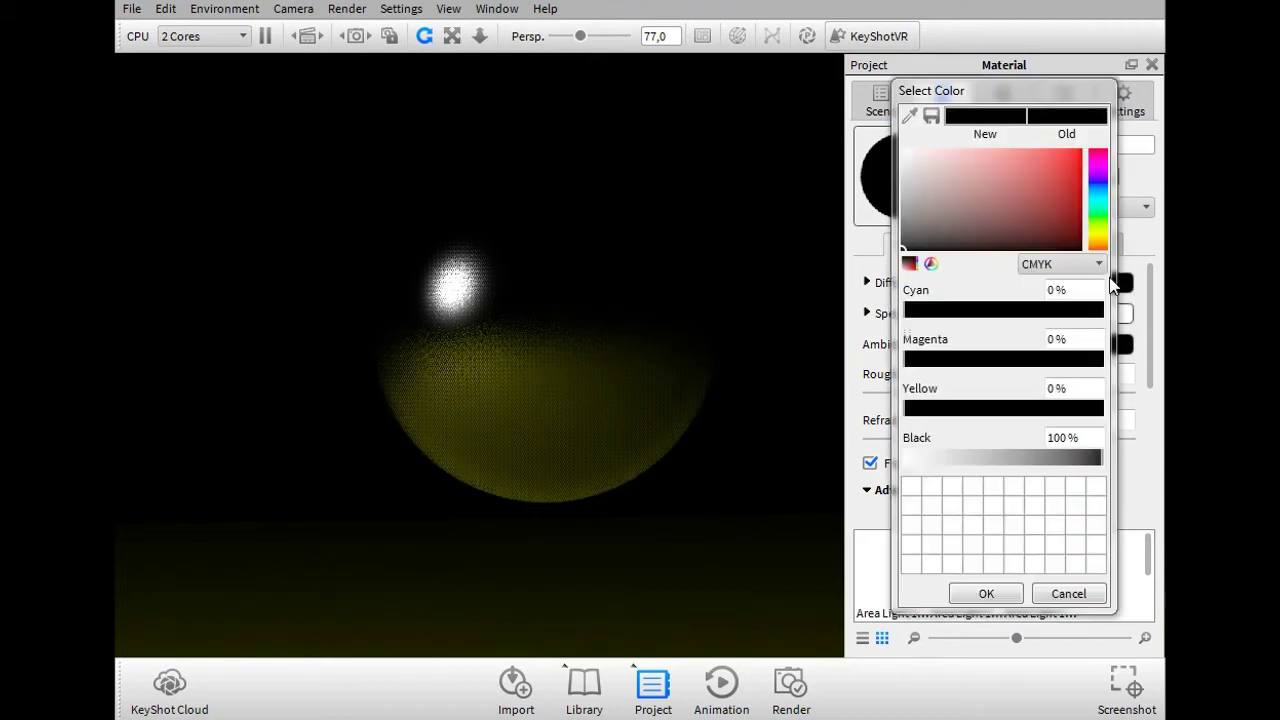
left_click(1013, 195)
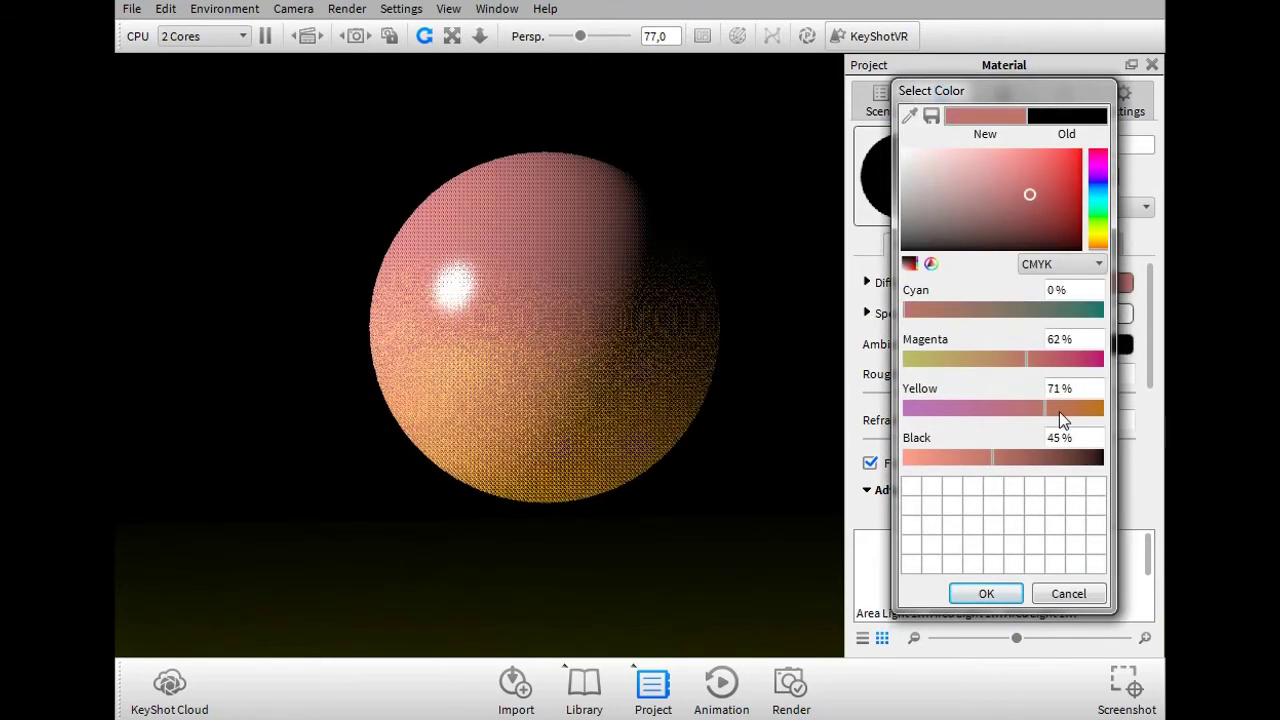
left_click(1060, 408)
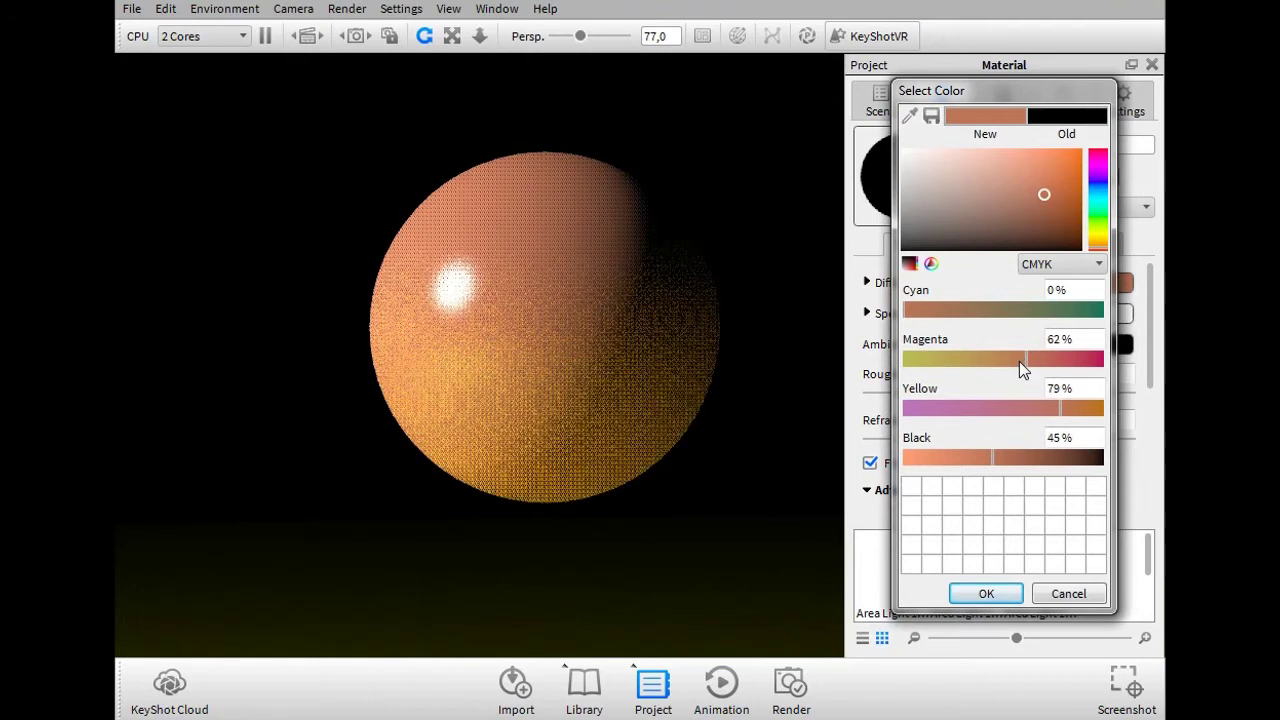
left_click(1016, 361)
left_click(1023, 197)
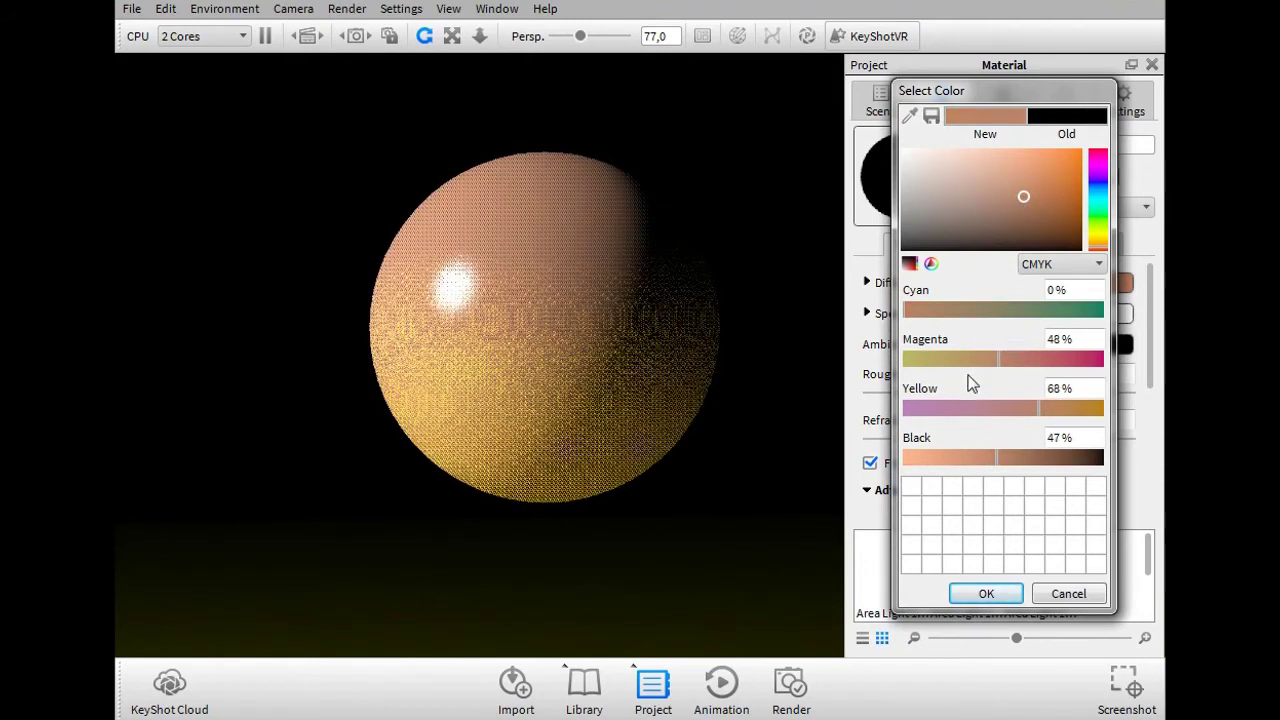
left_click(979, 459)
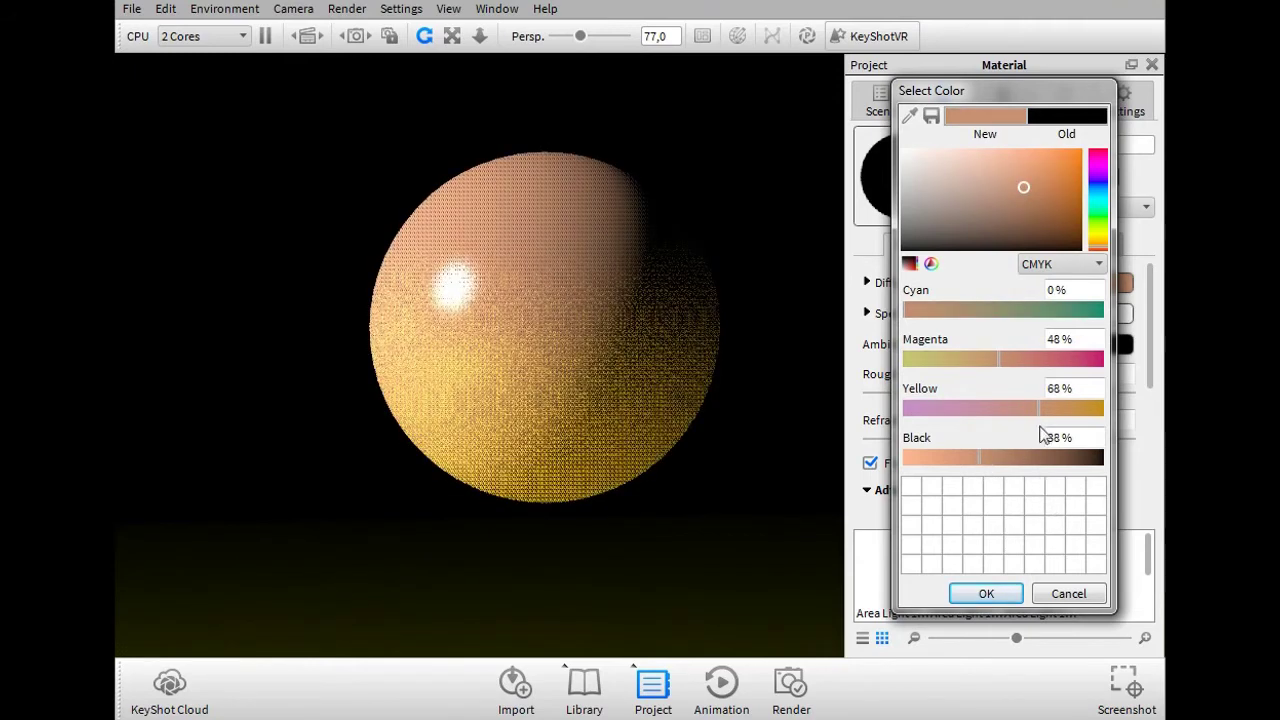
left_click(1013, 362)
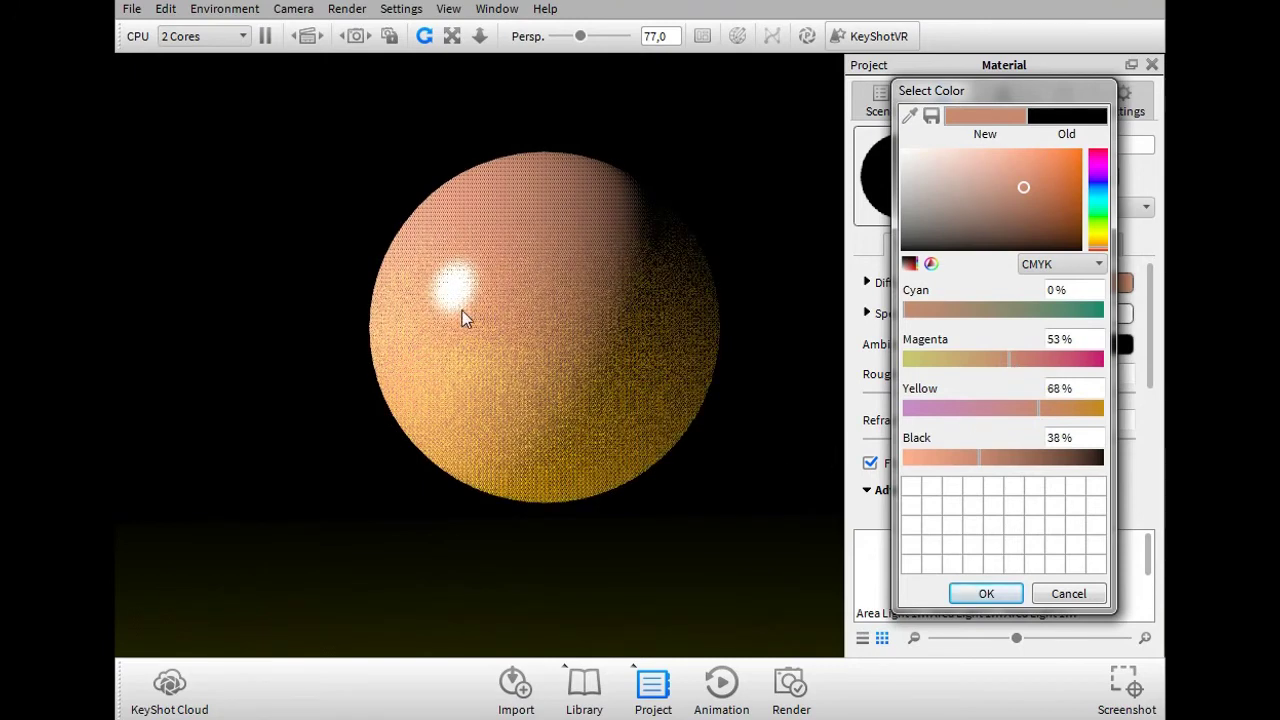
left_click(987, 597)
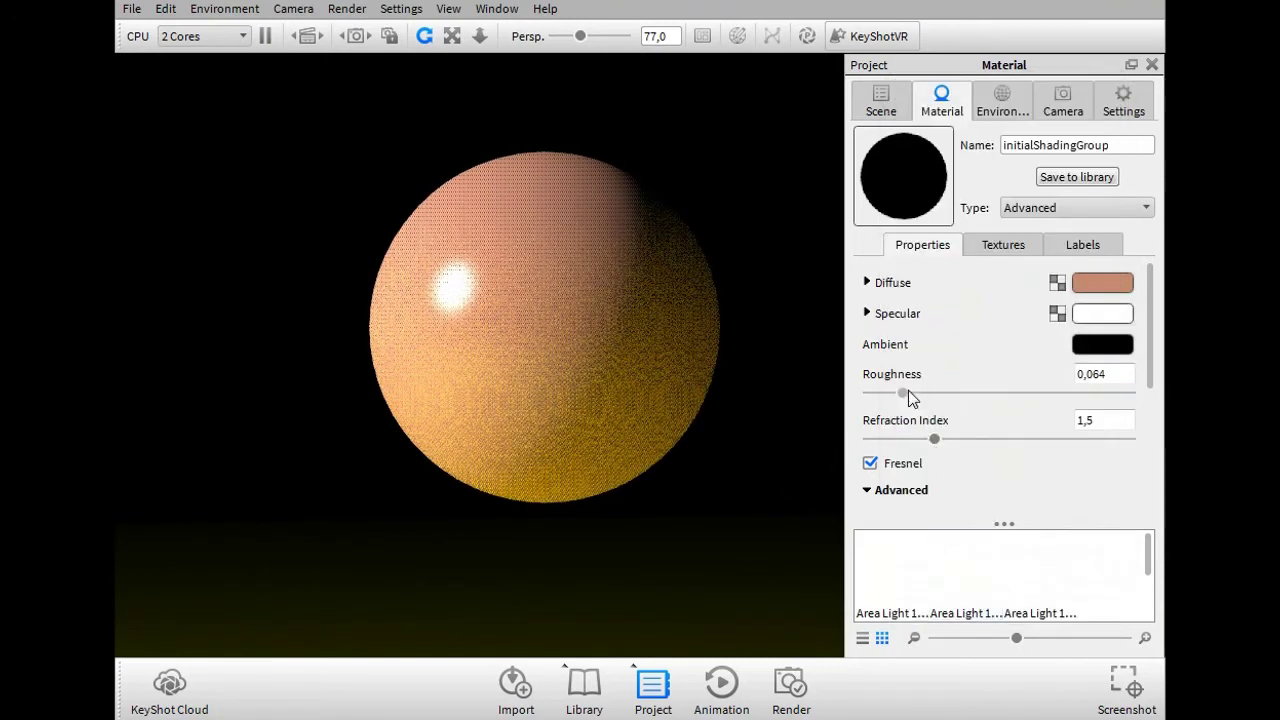
Set the sphere material's roughness to 0,133 and view the sphere from farther away together with the lit yellow ground plane.
left_click_drag(904, 393, 940, 393)
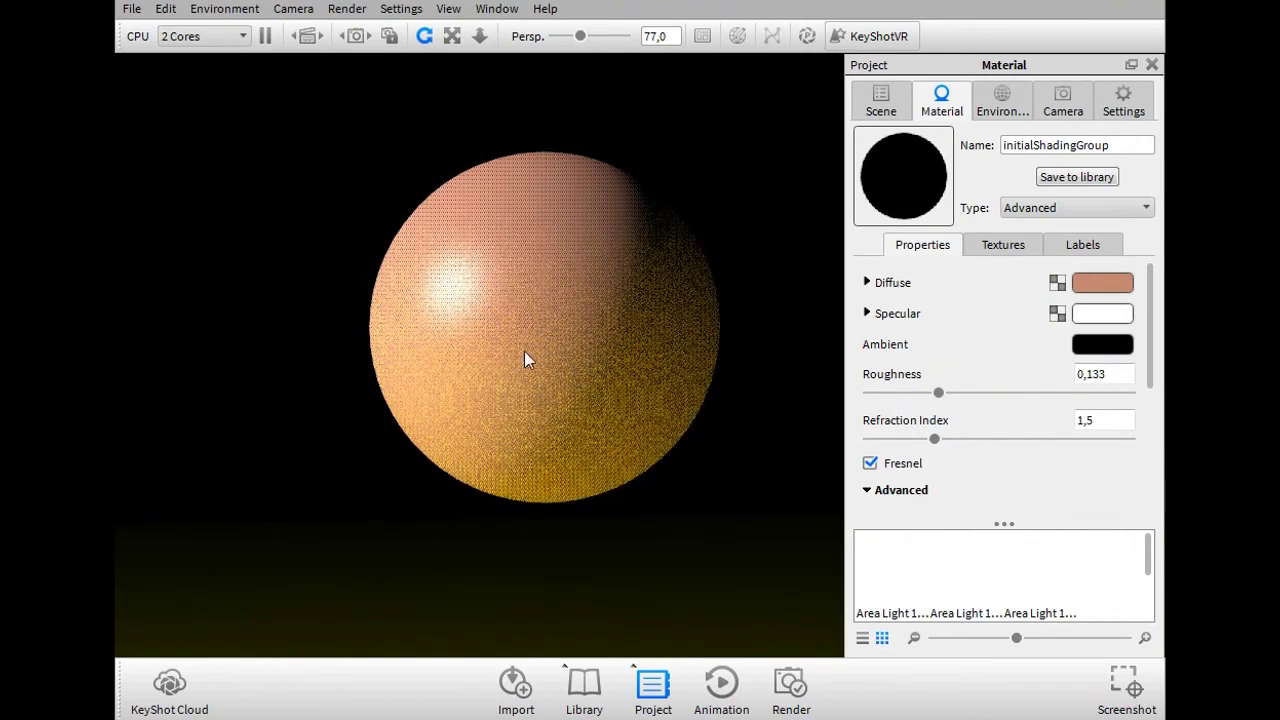
scroll(586, 449, "down", 5)
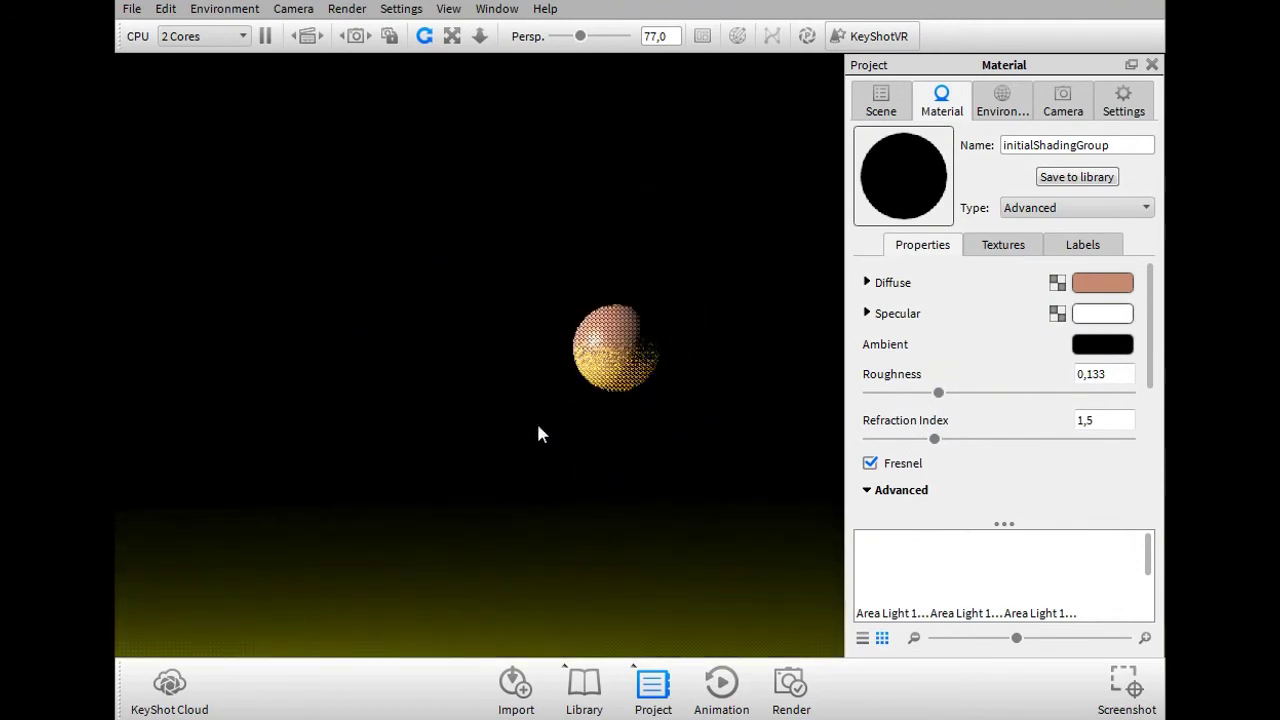
left_click_drag(457, 586, 540, 373)
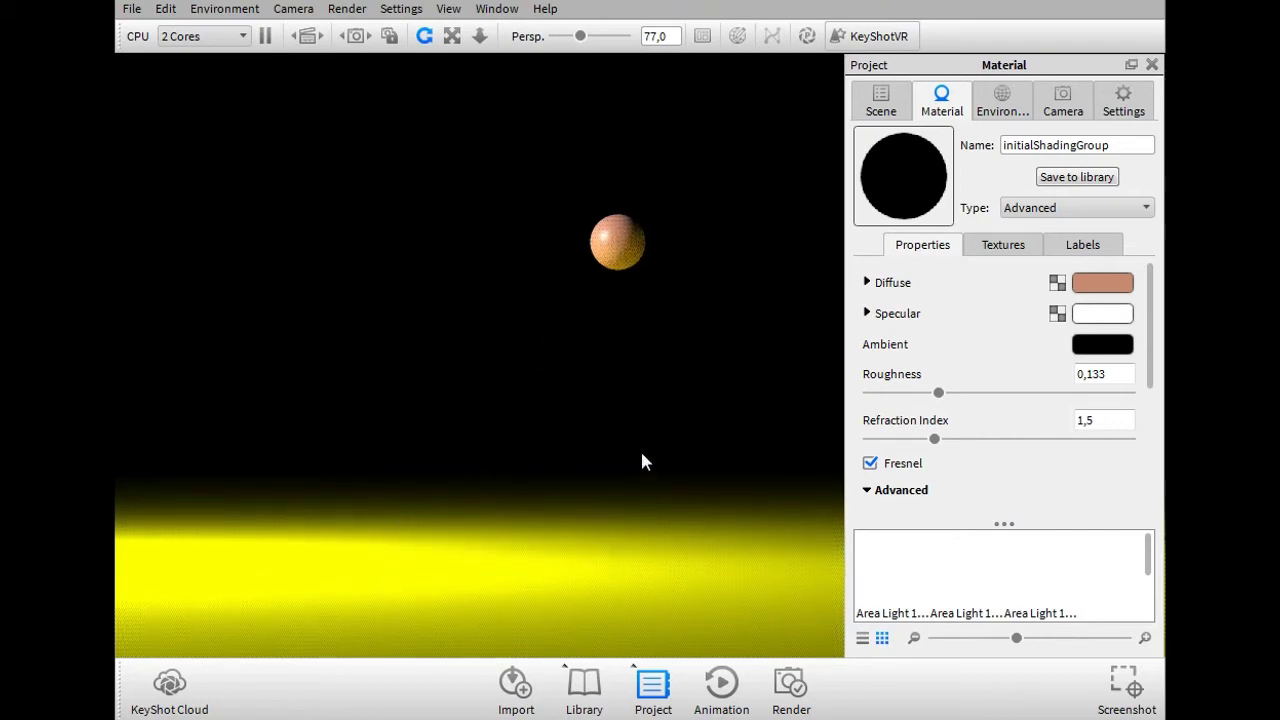
middle_click_drag(697, 398, 597, 517)
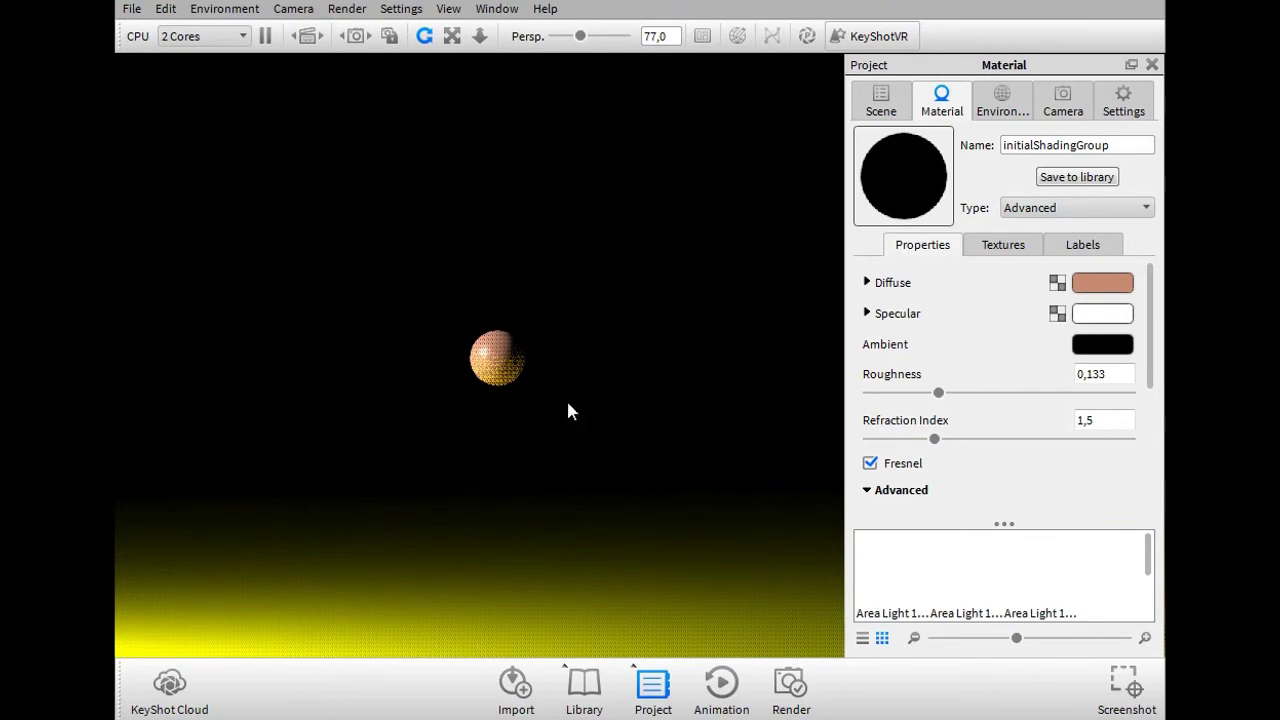
Turn on the second area light, Cube #2, and inspect both lights' highlights on the sphere from close up.
left_click(882, 104)
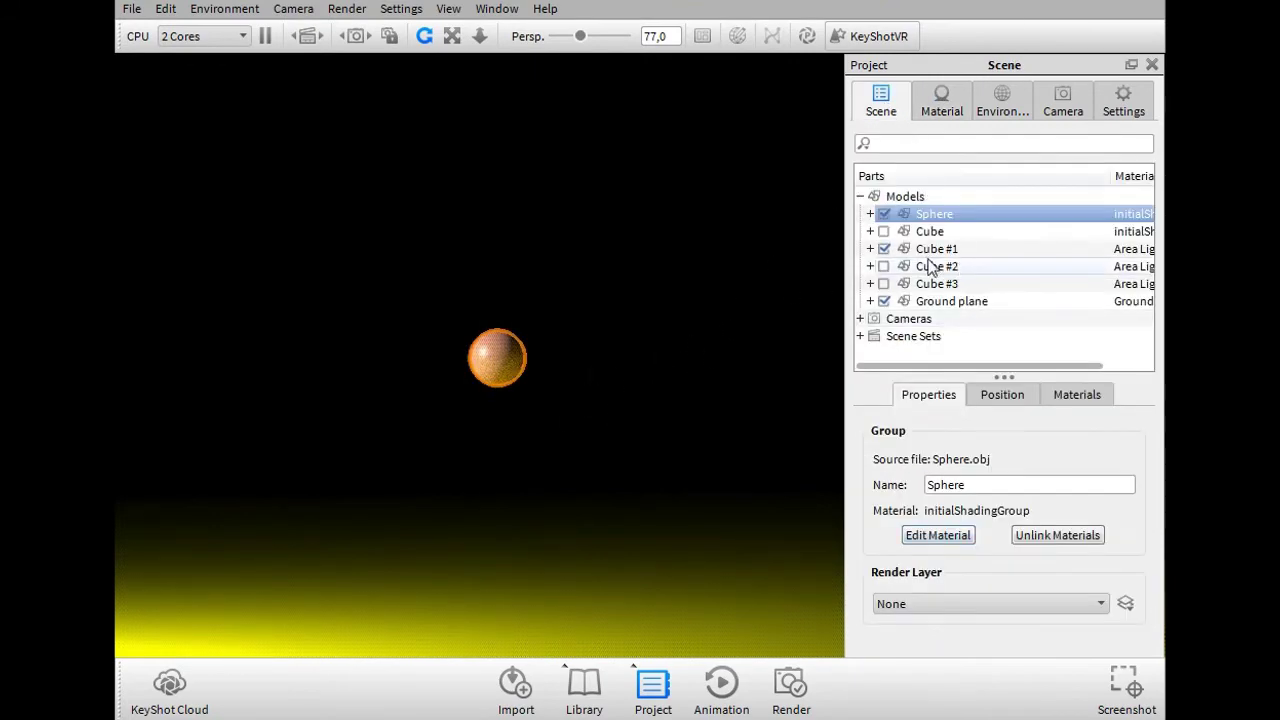
left_click(884, 266)
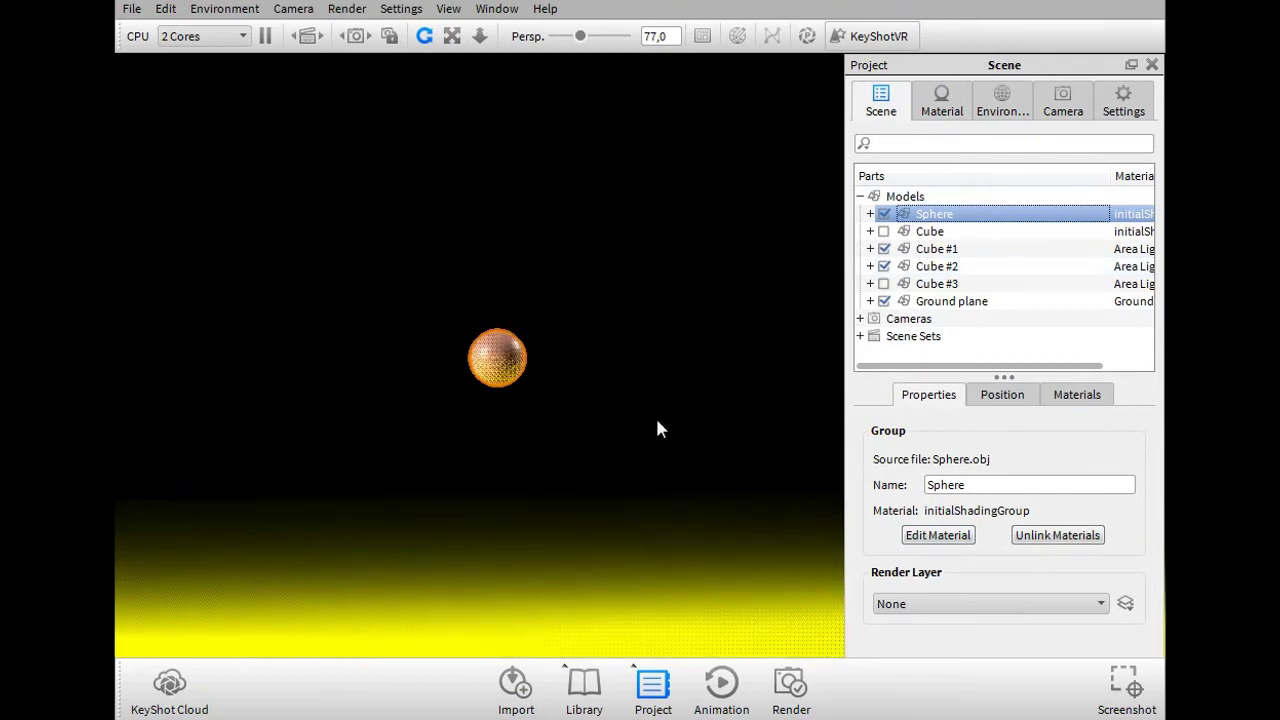
left_click_drag(661, 410, 548, 446)
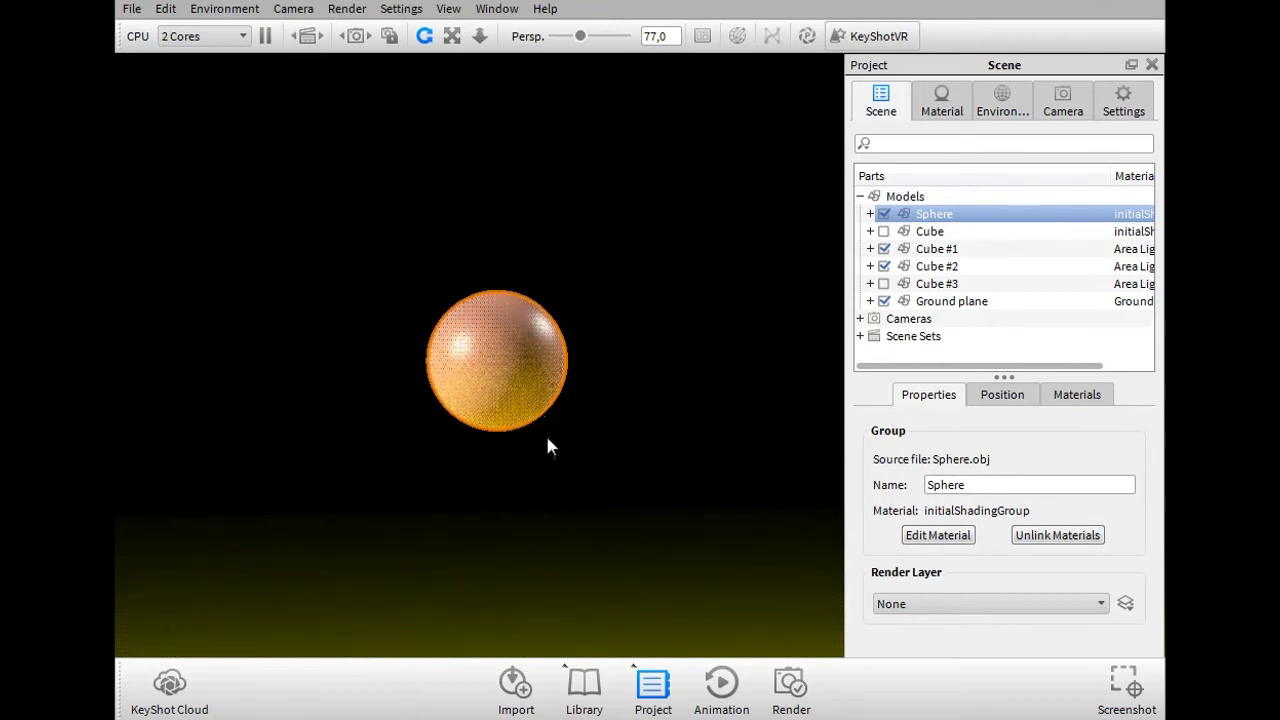
mouse_move(546, 394)
left_mouse_down()
mouse_move(517, 463)
mouse_move(460, 440)
left_mouse_up()
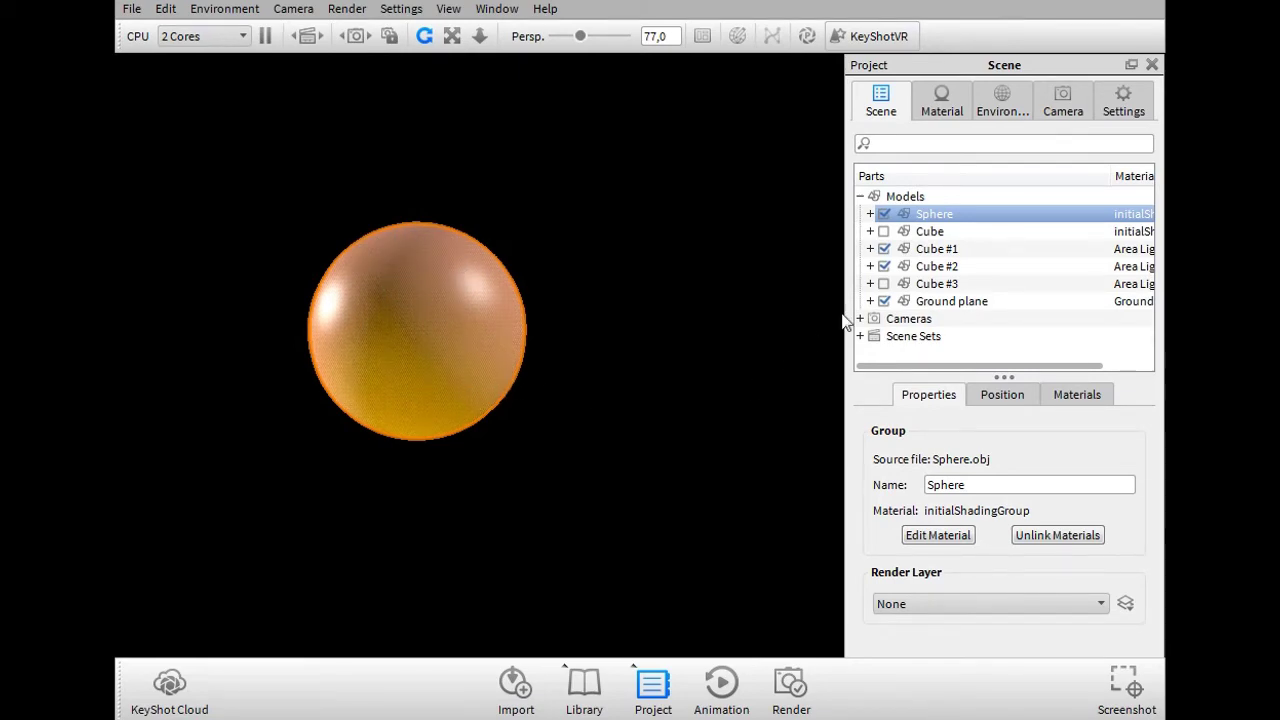
Hide the ground plane and examine the sphere's shading without the yellow bounced light.
left_click_drag(889, 300, 887, 307)
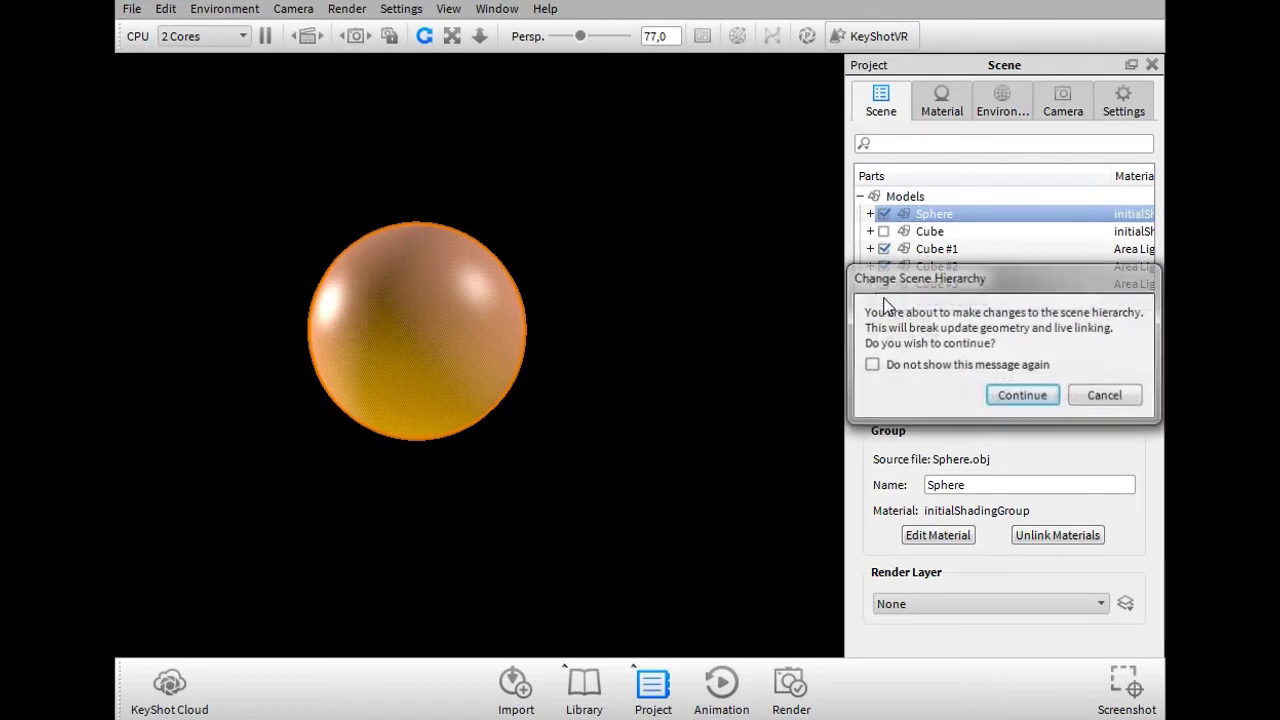
left_click(1104, 396)
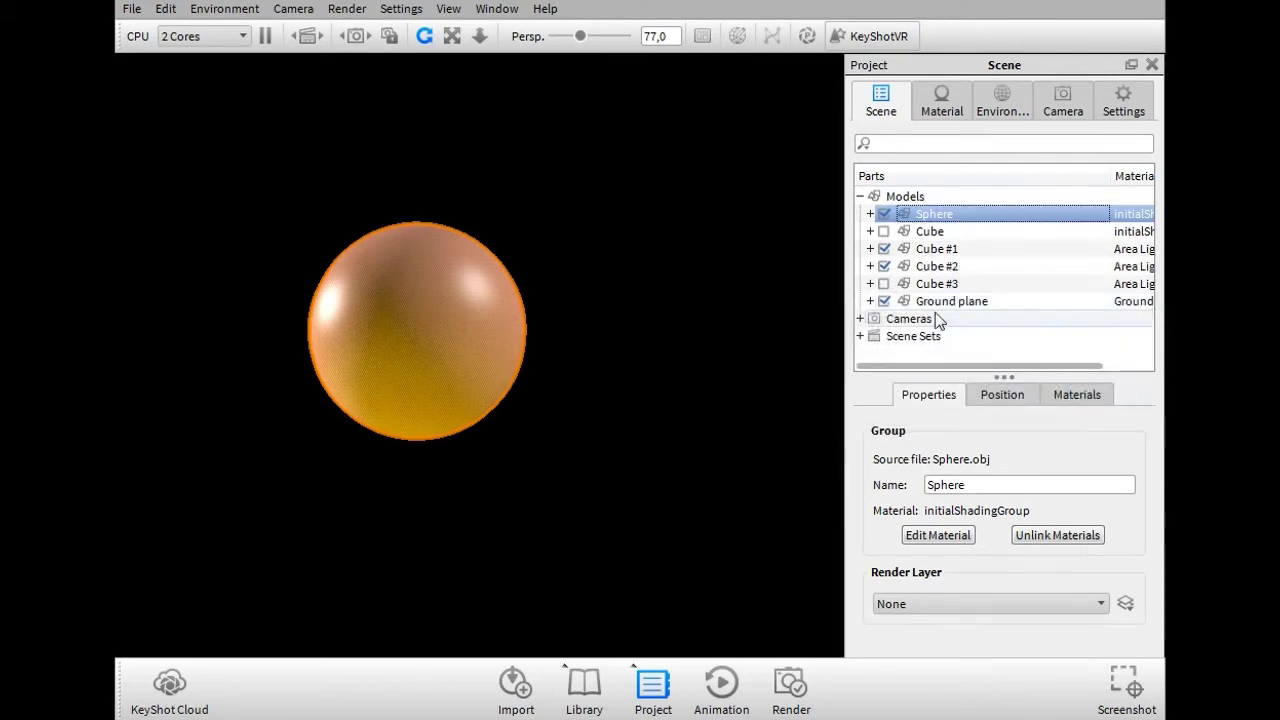
left_click(884, 301)
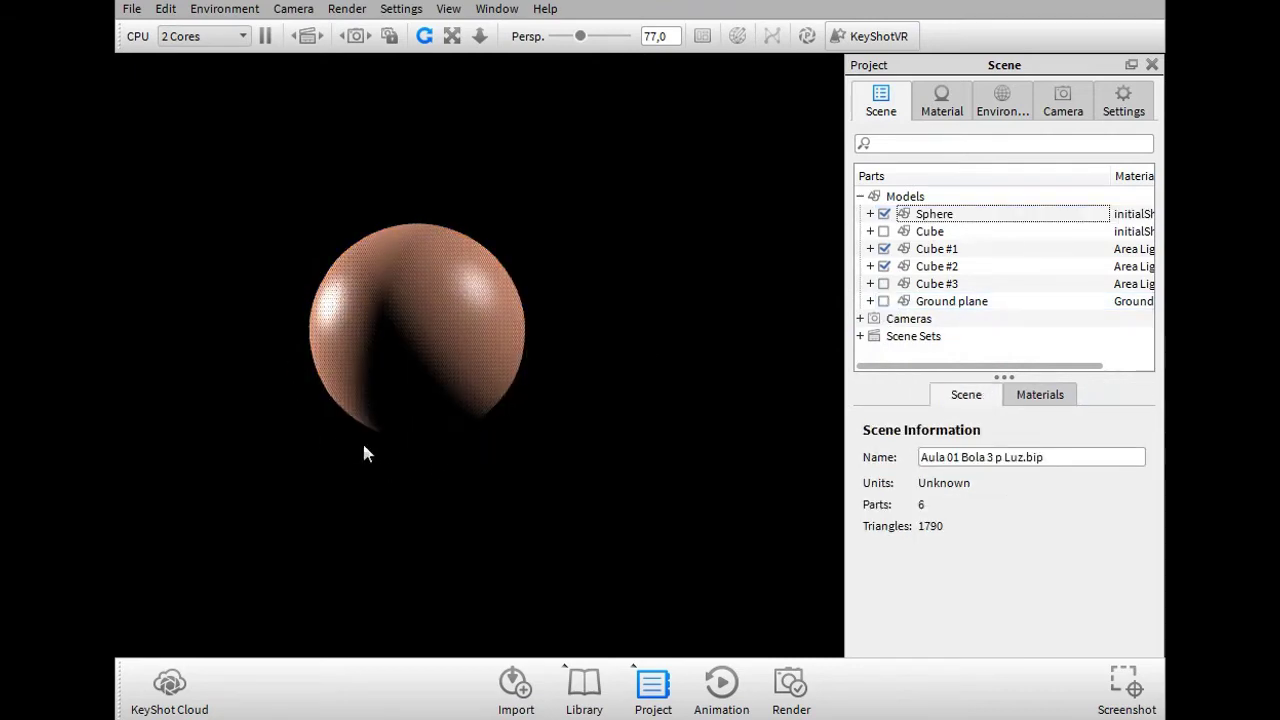
mouse_move(477, 457)
left_mouse_down()
mouse_move(557, 480)
mouse_move(600, 466)
mouse_move(333, 272)
left_mouse_up()
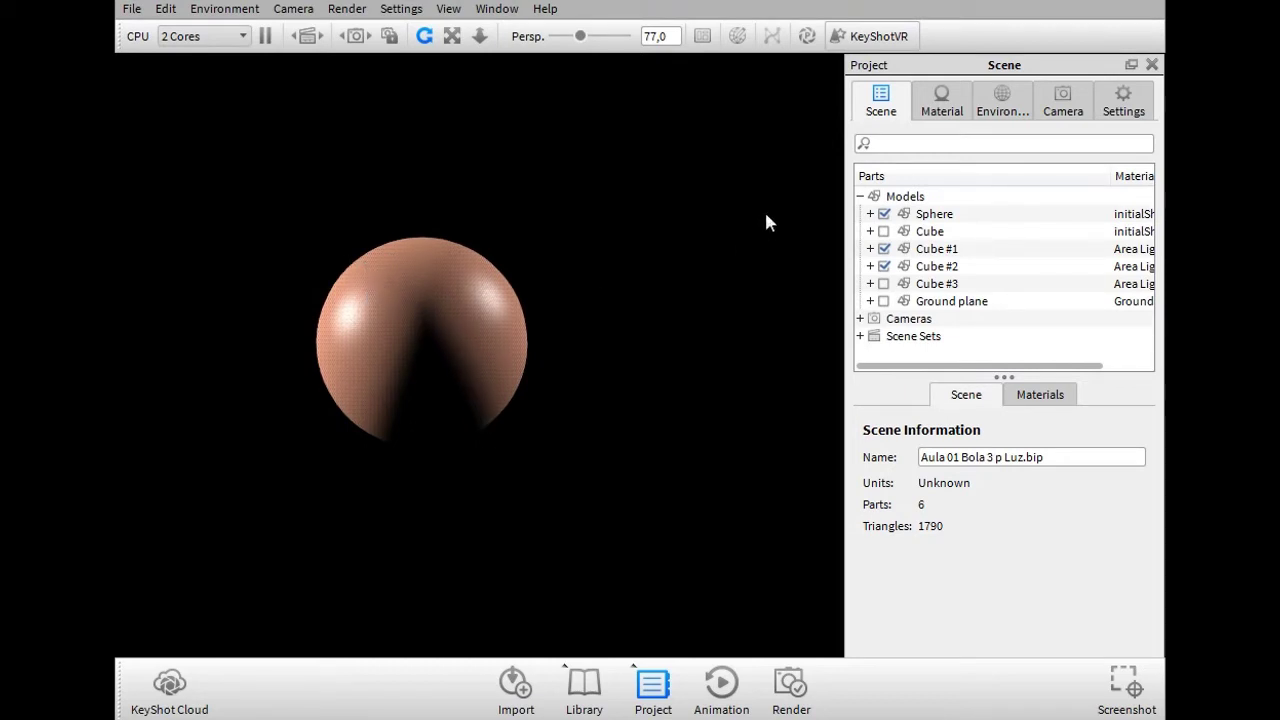
Toggle the area lights Cube #1 and Cube #2 to compare their separate effects on the sphere, leaving both on.
left_click(884, 248)
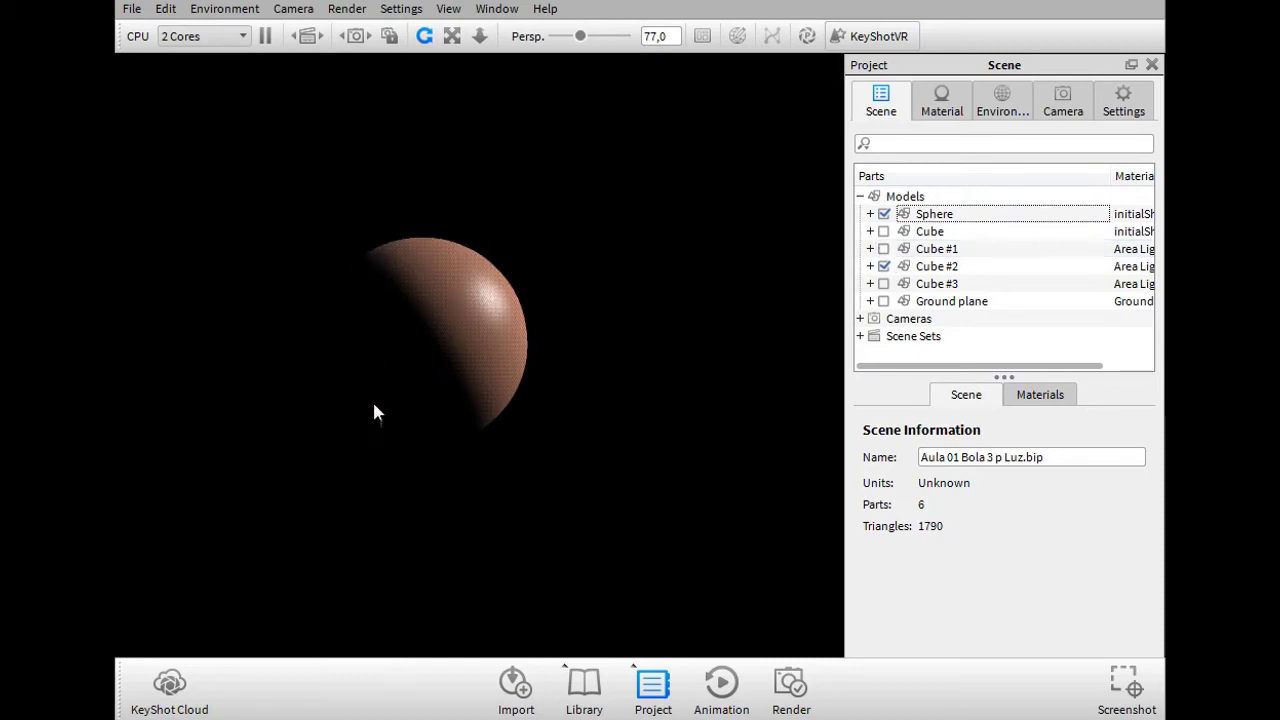
left_click(884, 266)
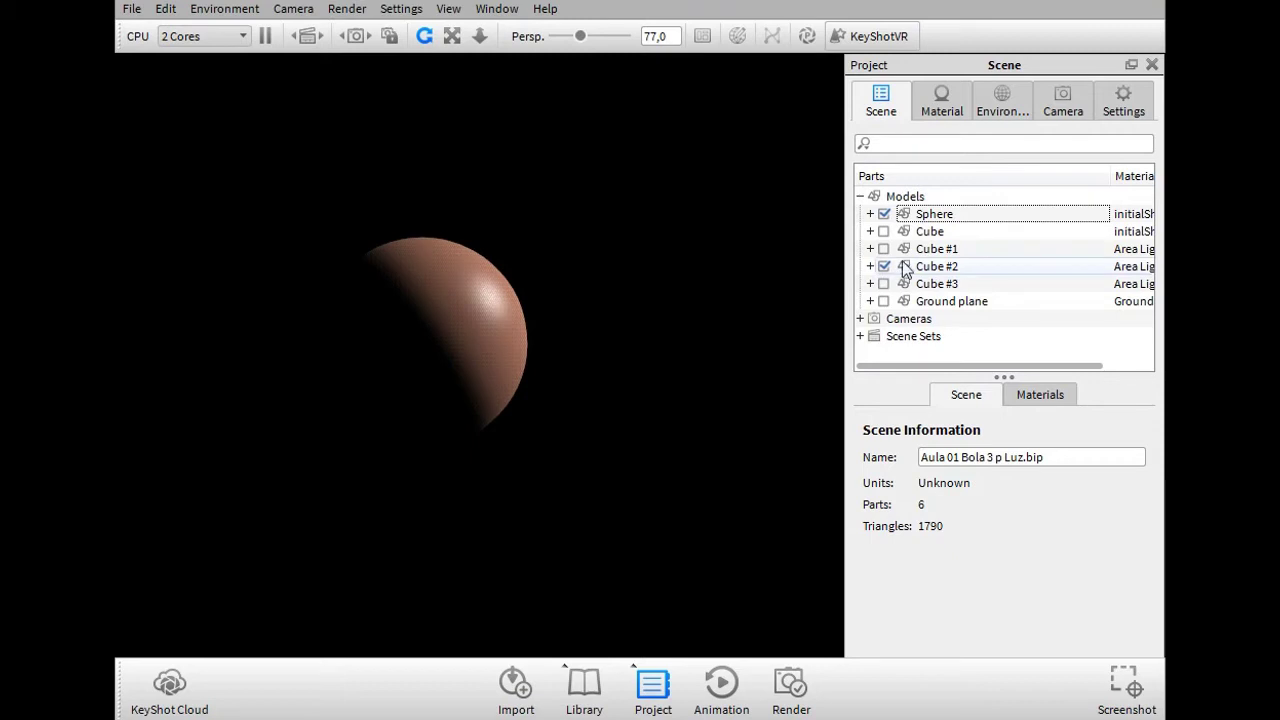
left_click(884, 248)
left_click(884, 266)
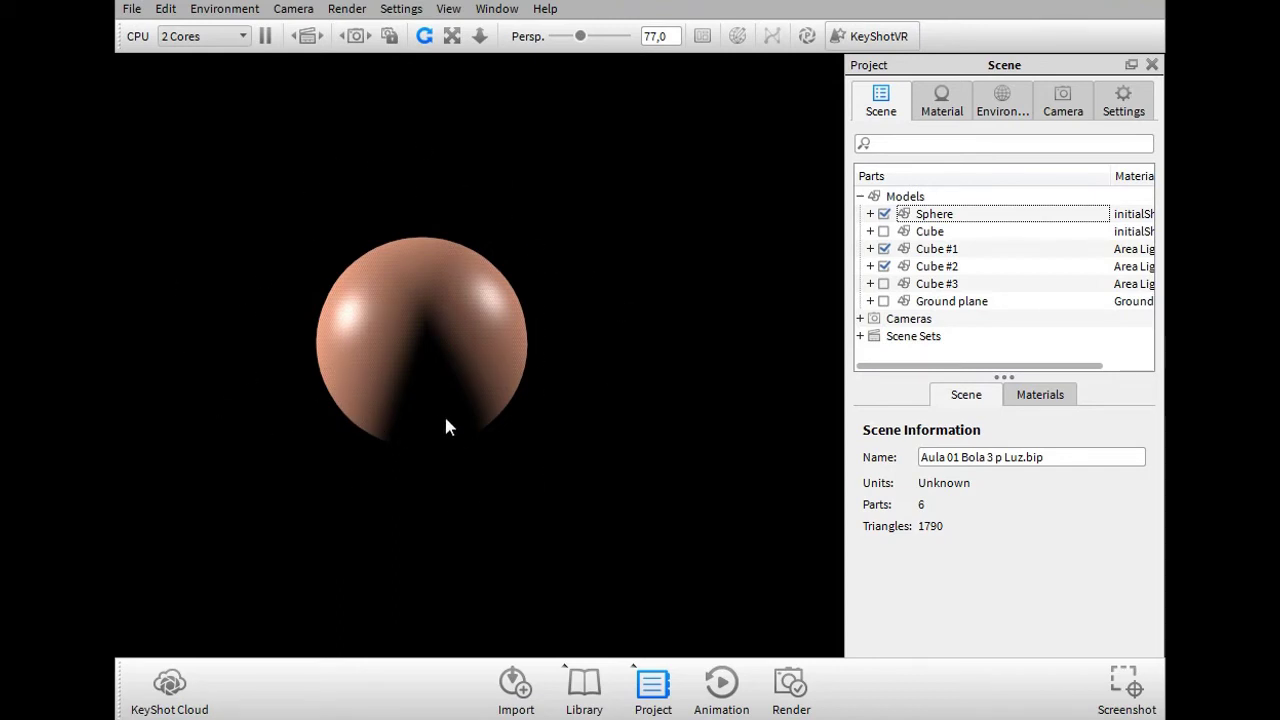
Show the ground plane again and inspect its yellow bounced light on the sphere from different angles.
left_click(884, 301)
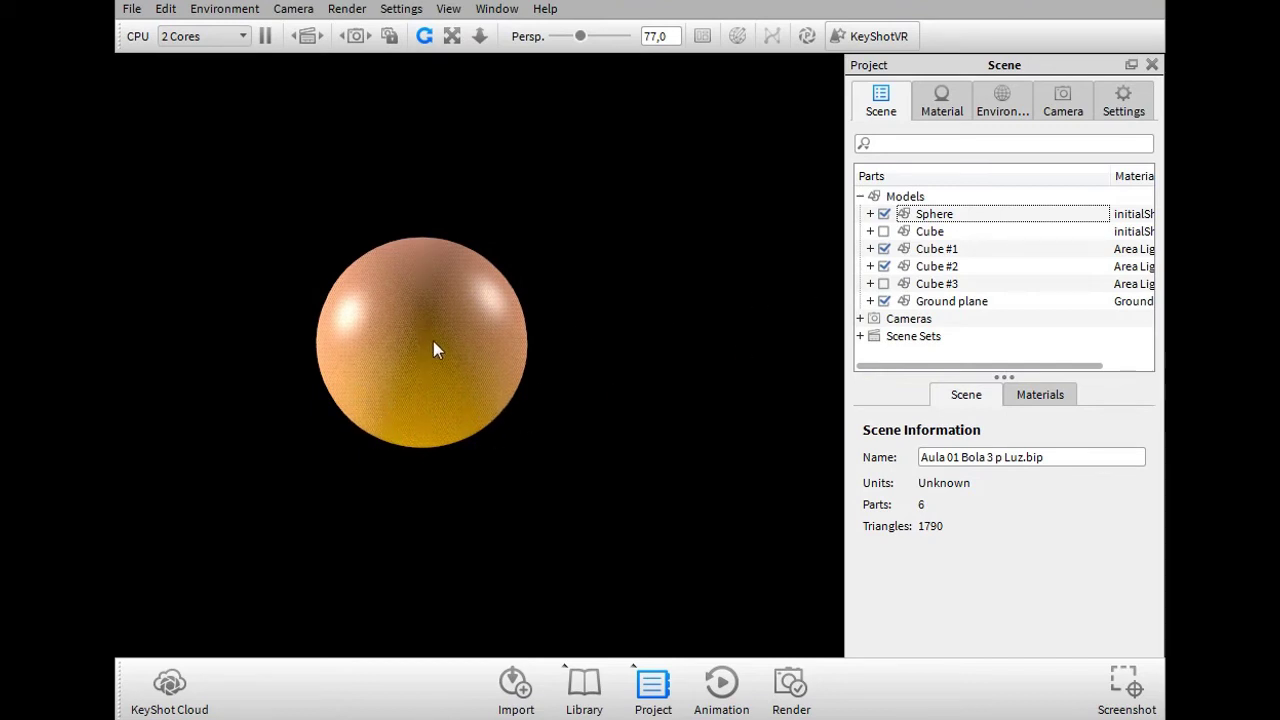
mouse_move(666, 320)
left_mouse_down()
mouse_move(240, 335)
mouse_move(706, 303)
mouse_move(403, 297)
mouse_move(662, 295)
left_mouse_up()
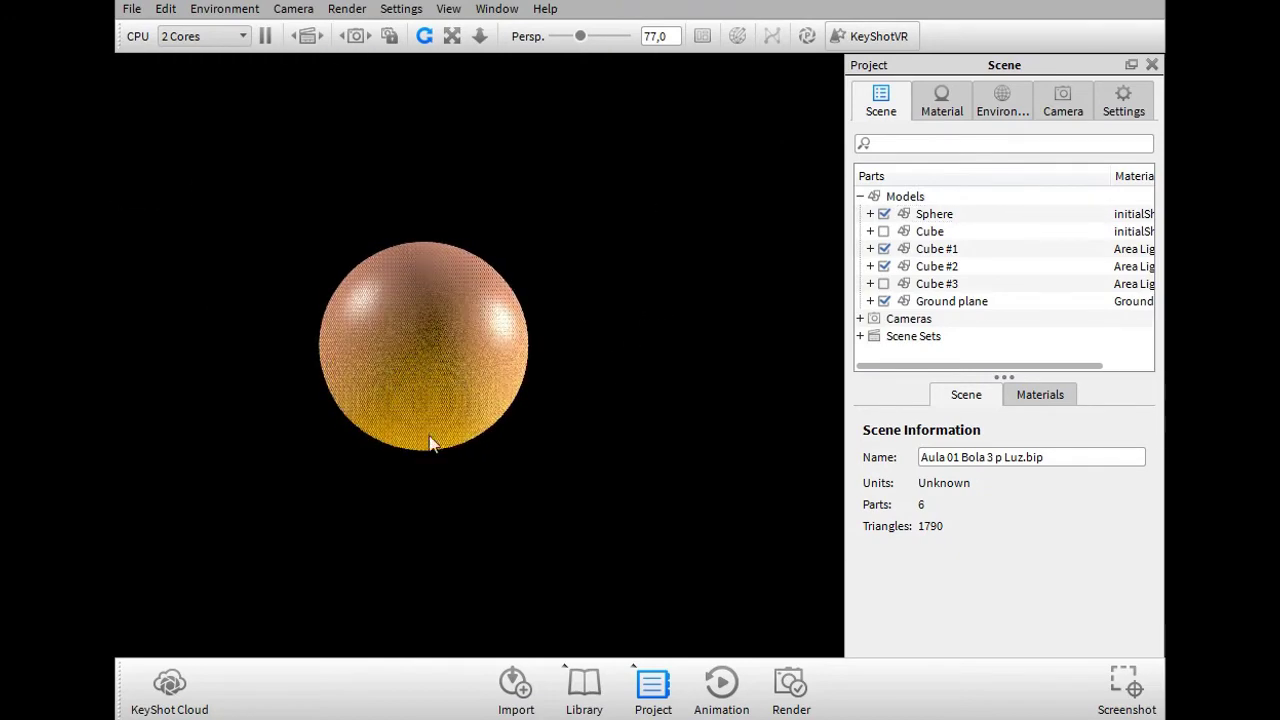
mouse_move(449, 206)
left_mouse_down()
mouse_move(674, 229)
mouse_move(343, 377)
mouse_move(757, 453)
mouse_move(577, 463)
mouse_move(543, 443)
mouse_move(457, 463)
mouse_move(420, 420)
left_mouse_up()
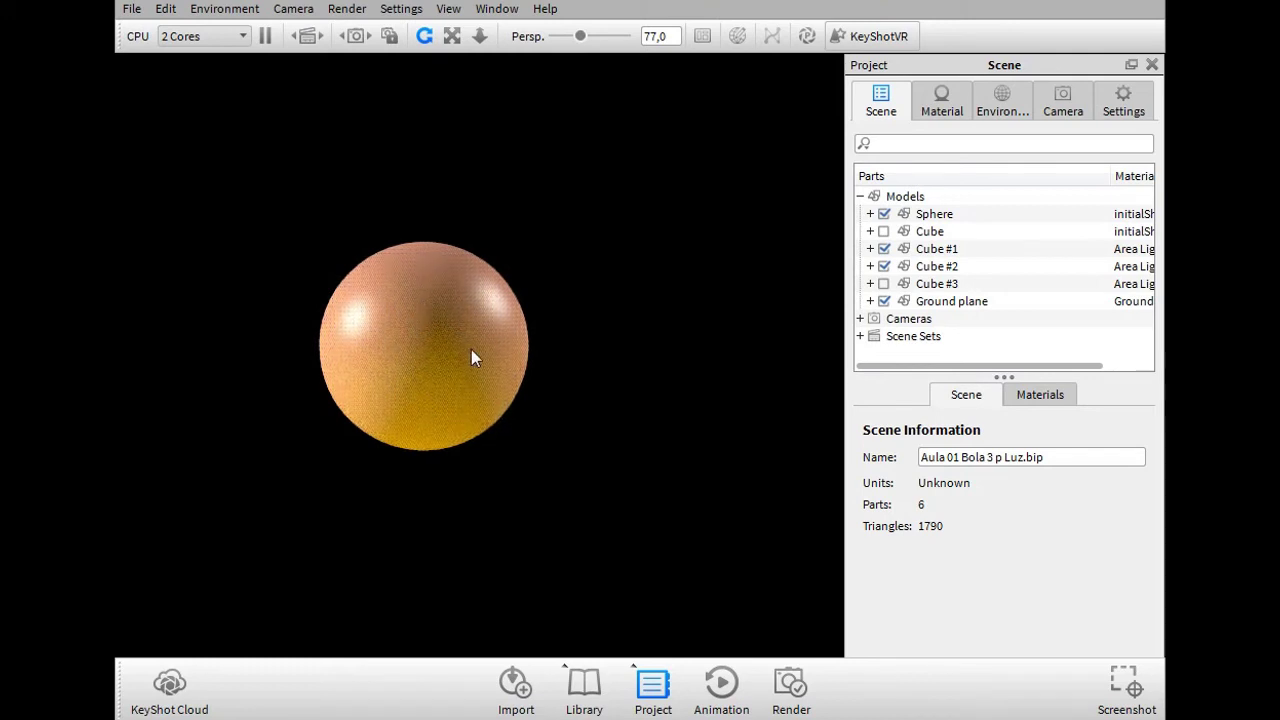
Darken the ground plane material's yellow diffuse color by setting its CMYK Black component to 95%.
left_click(970, 304)
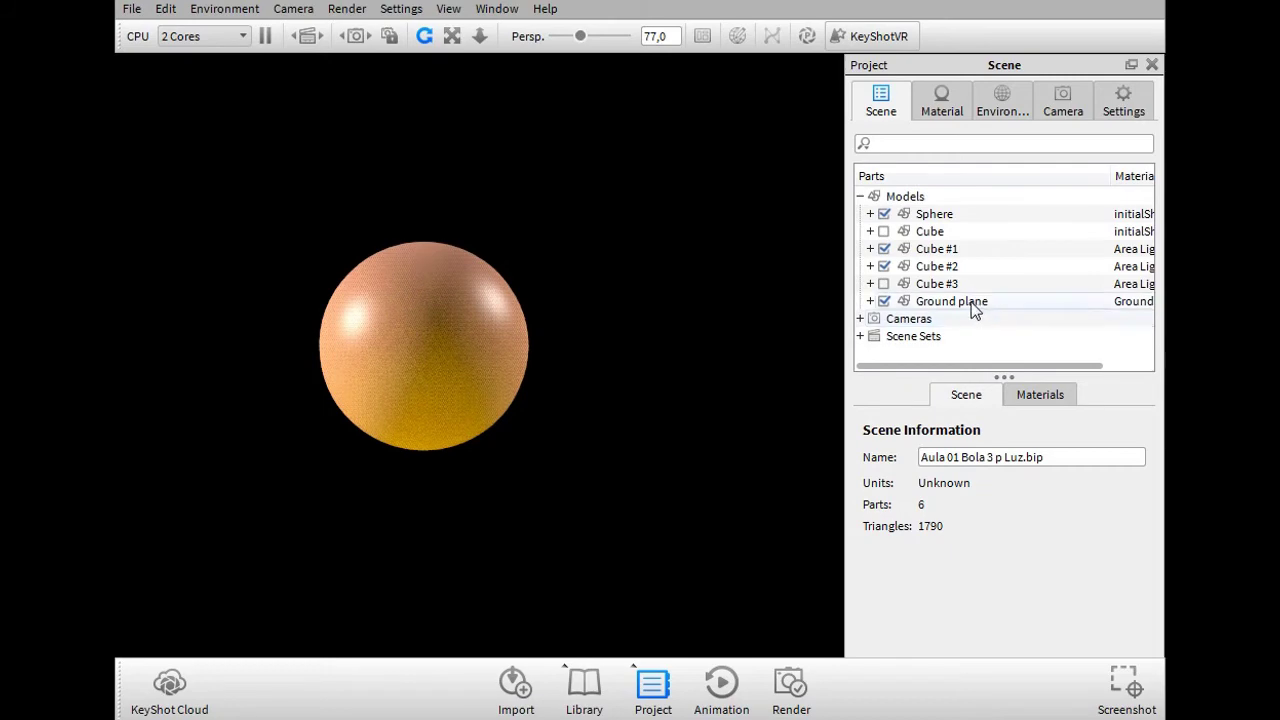
left_click(945, 514)
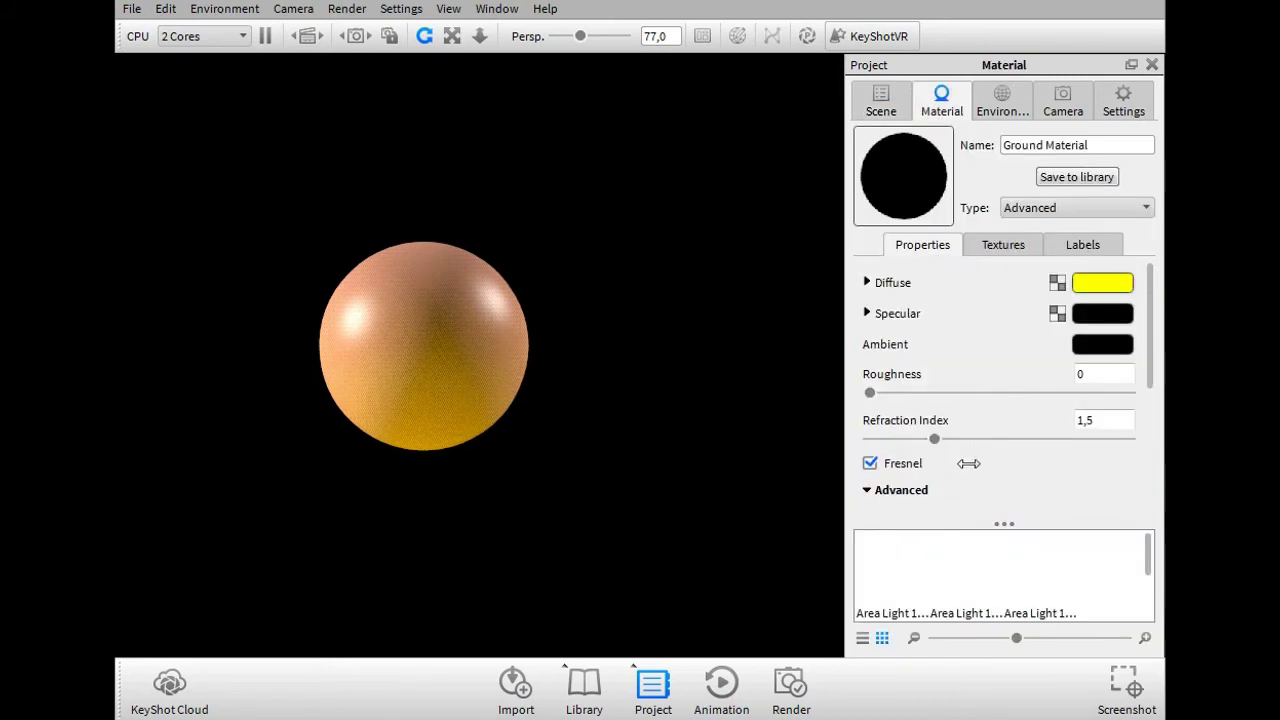
left_click(1102, 283)
left_click(986, 455)
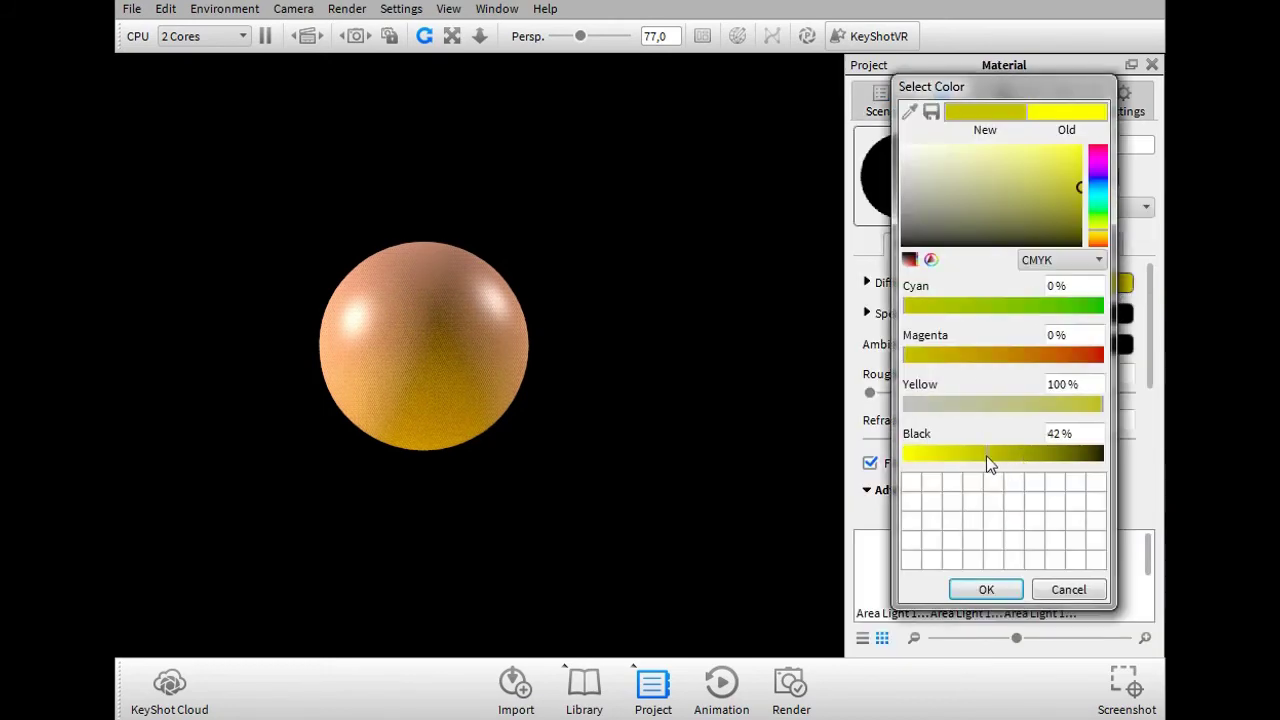
left_click(1020, 452)
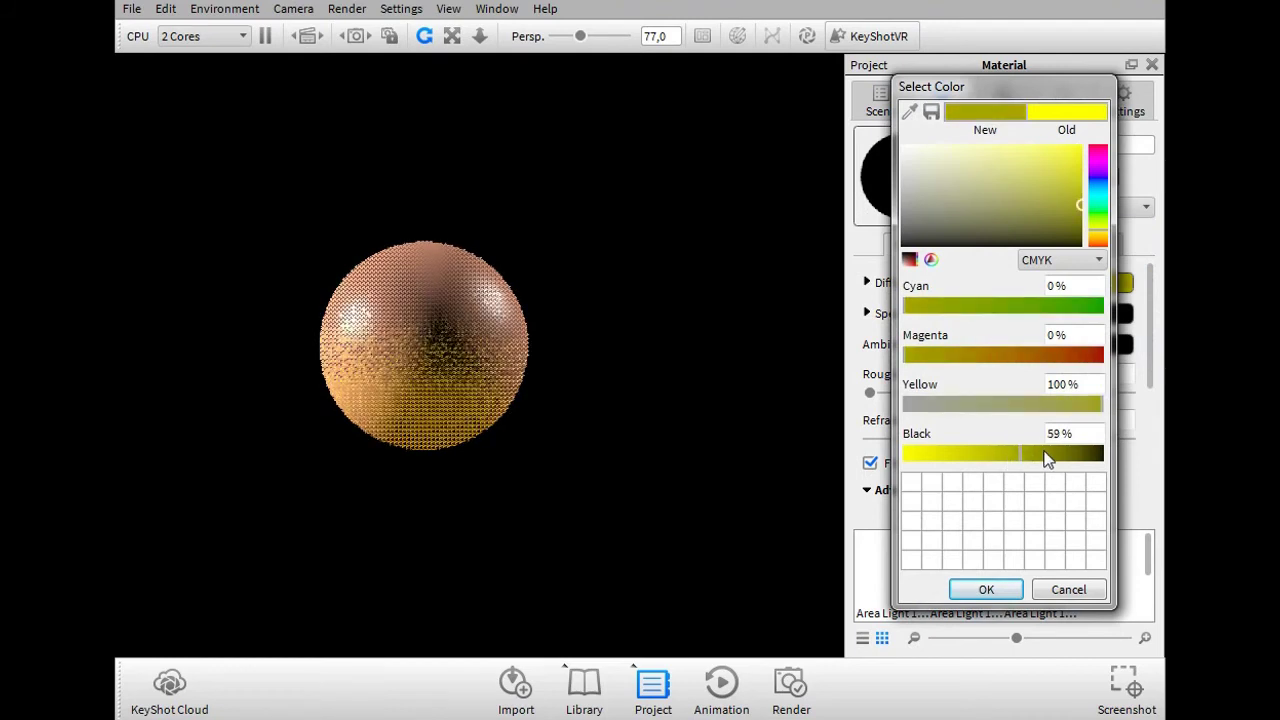
left_click(1048, 455)
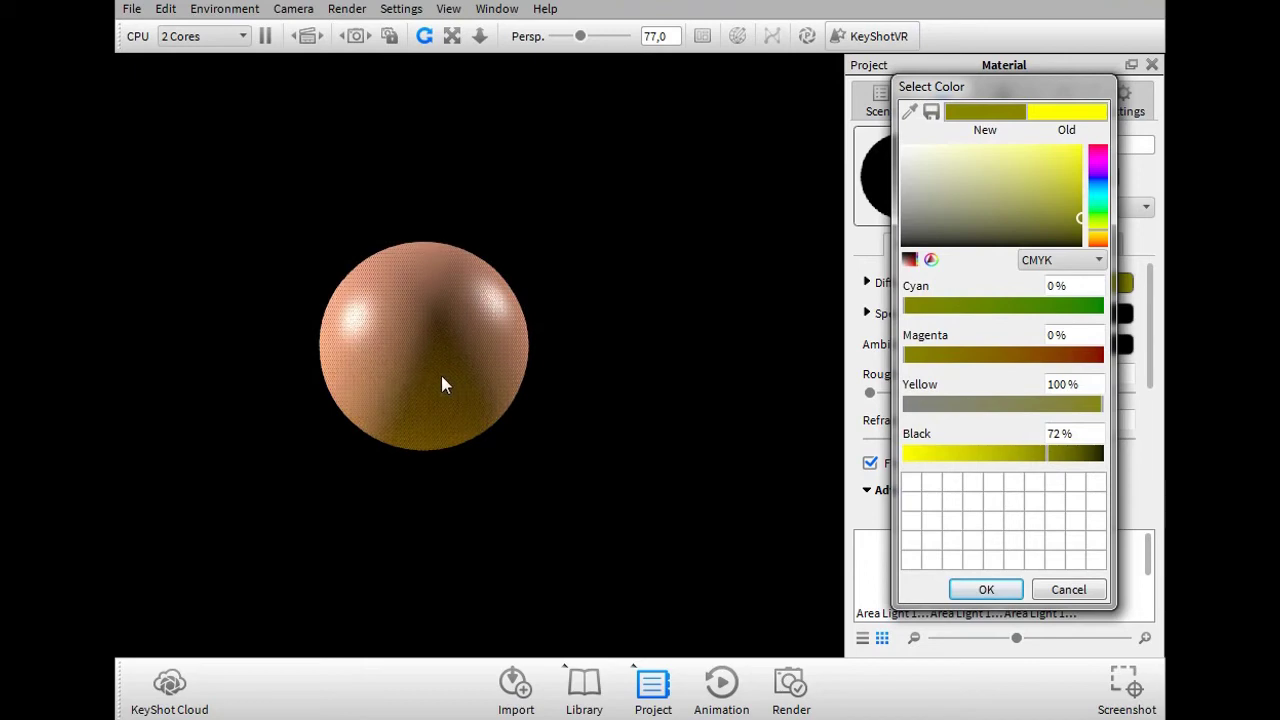
left_click(1064, 452)
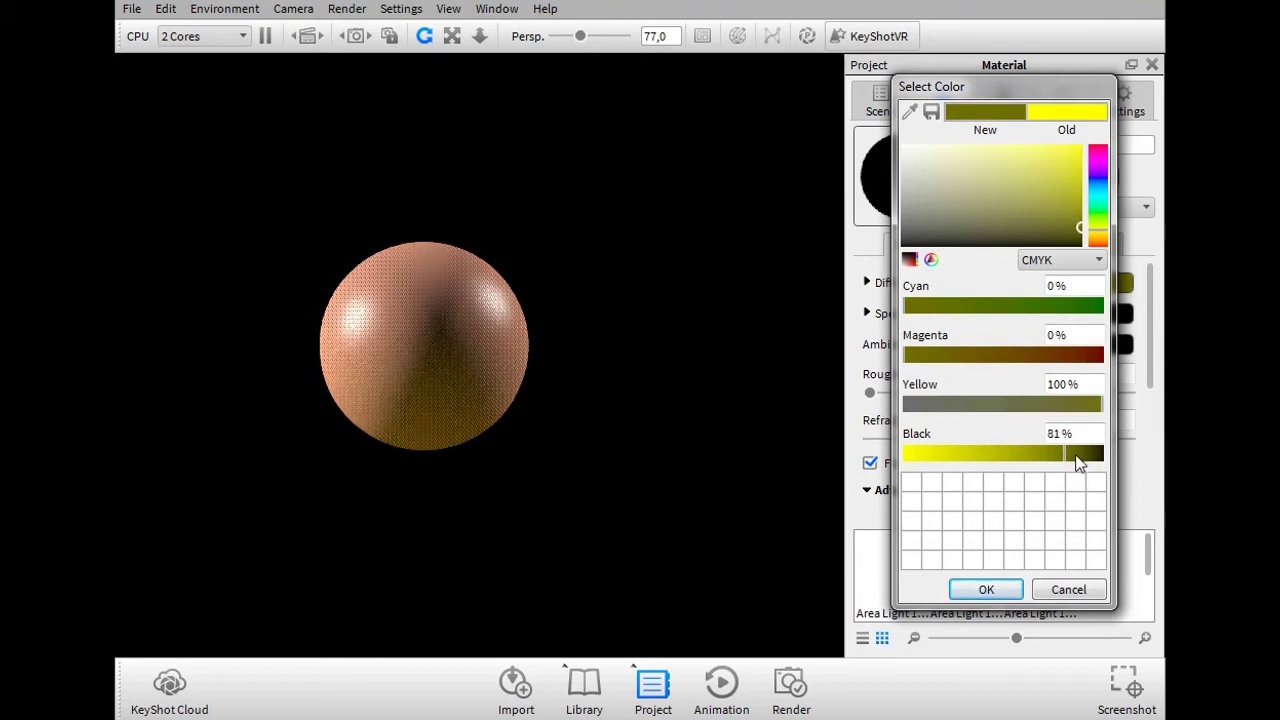
left_click(1079, 456)
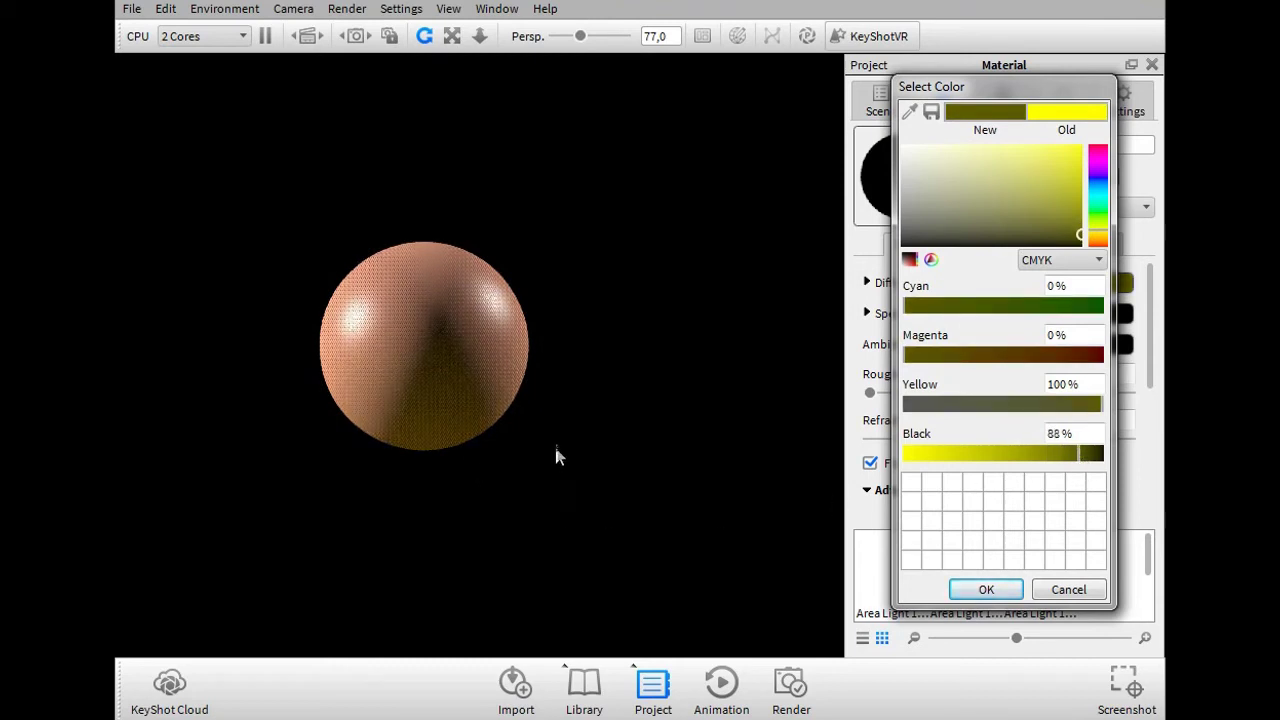
left_click(1092, 456)
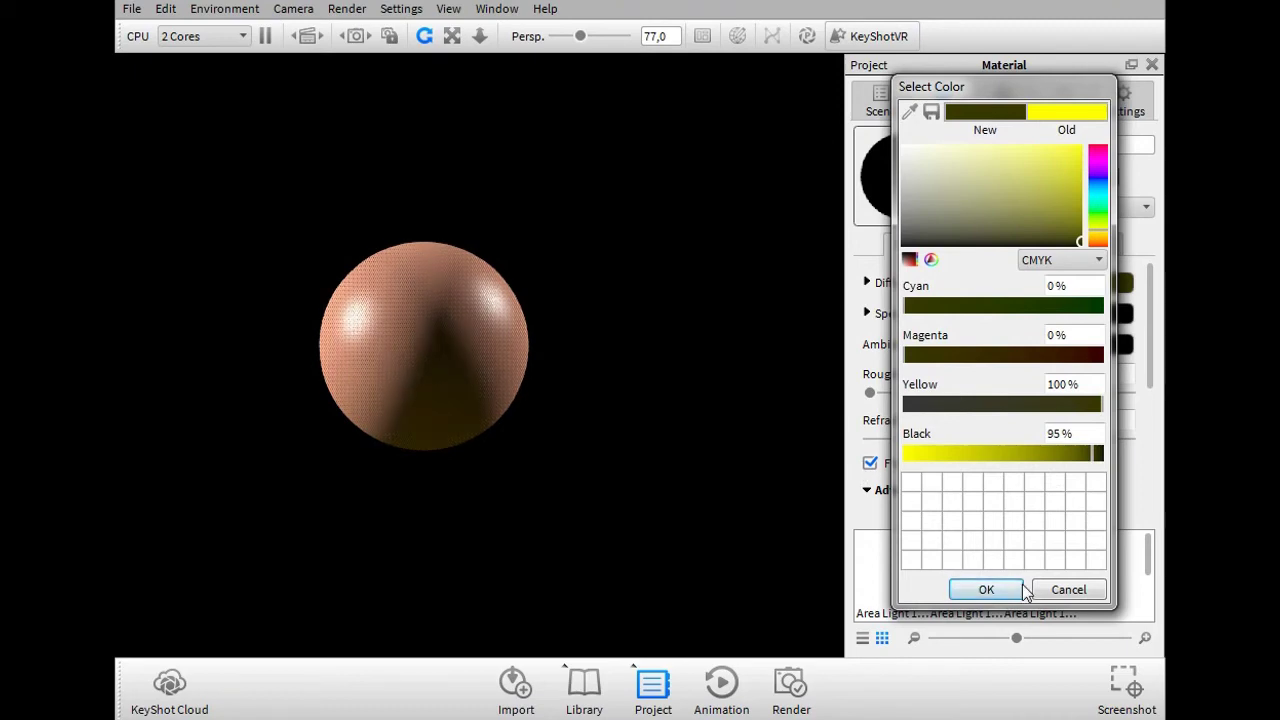
left_click(986, 589)
Toggle the ground plane off and on to compare its darkened bounce on the sphere, inspecting it from other angles.
left_click(881, 100)
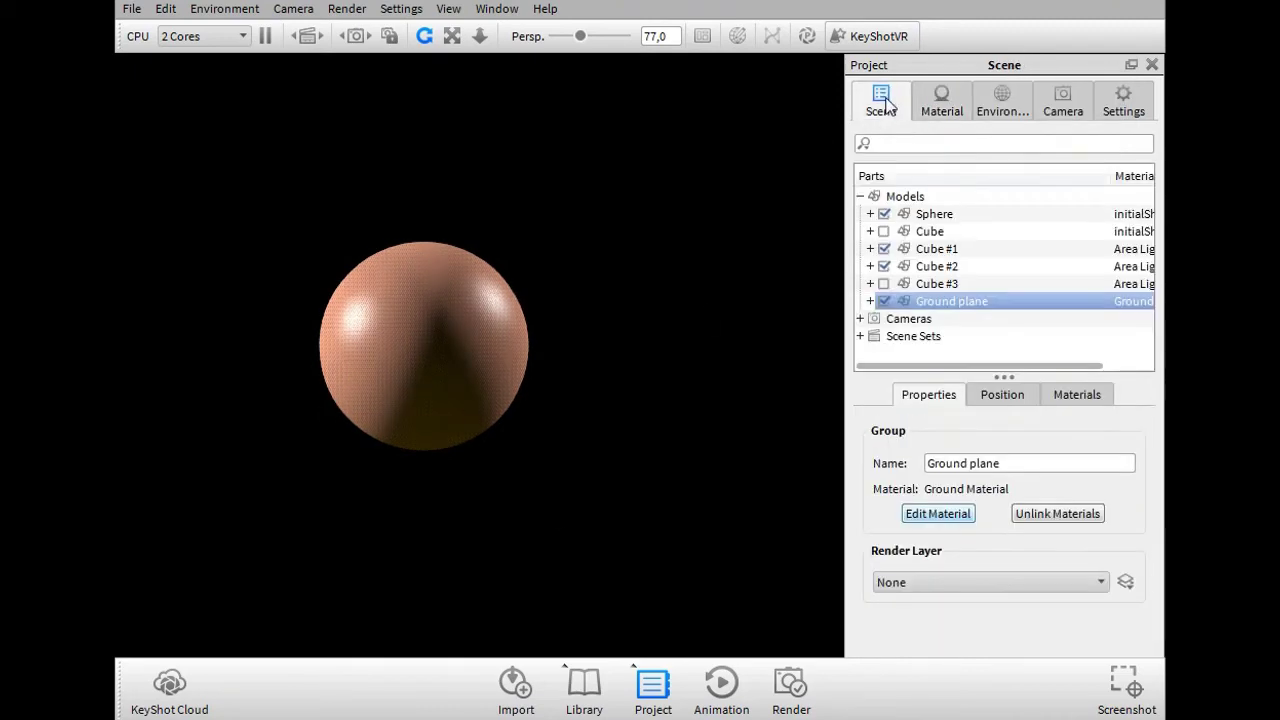
left_click(883, 301)
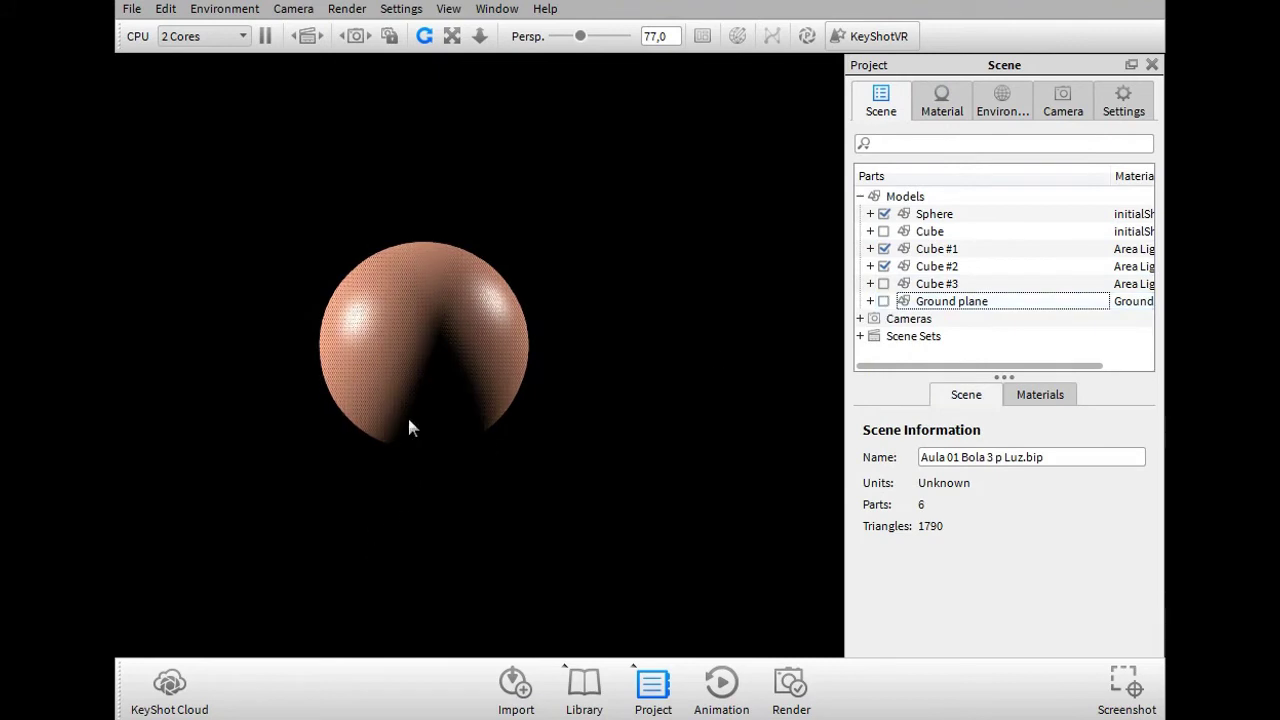
left_click(883, 301)
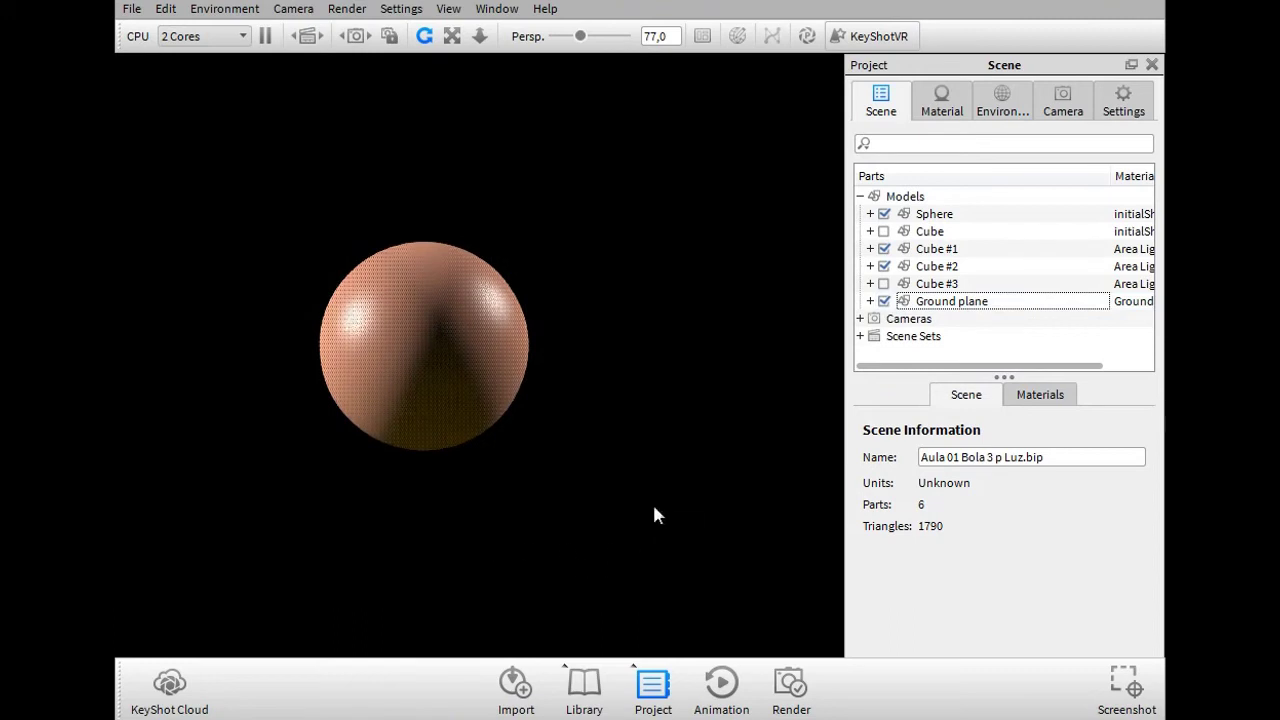
left_click_drag(632, 450, 547, 405)
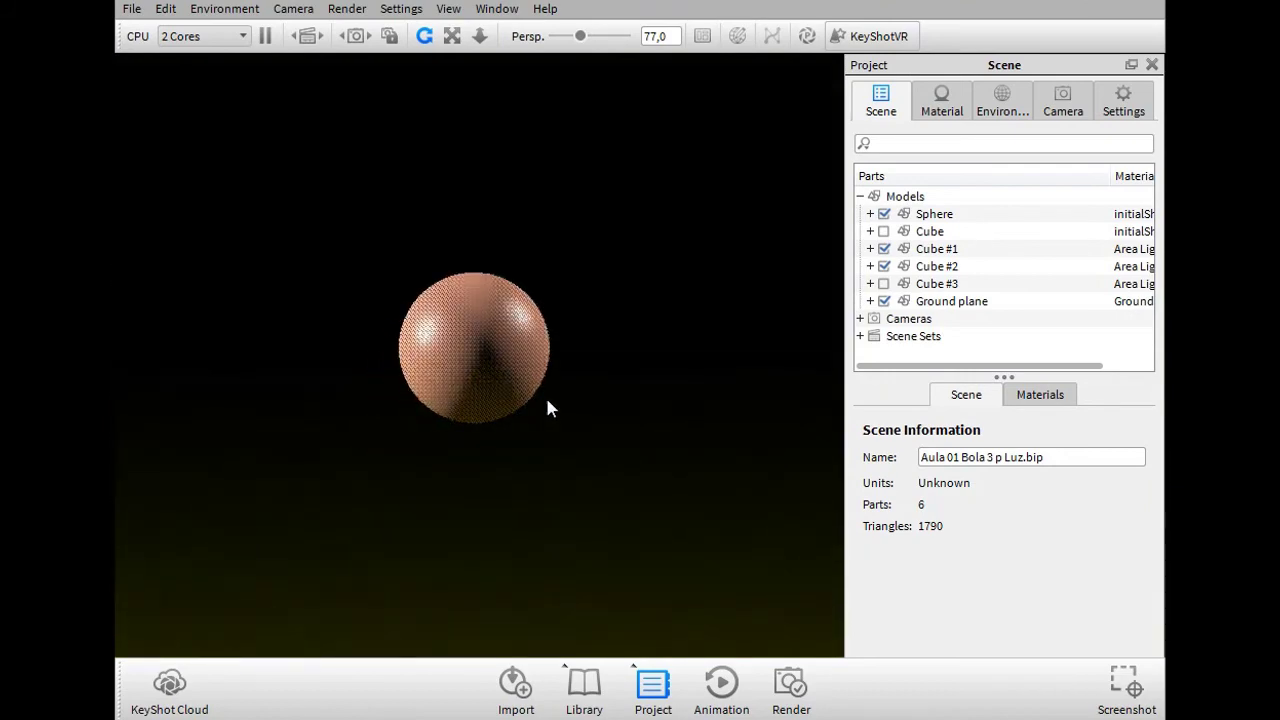
left_click_drag(480, 471, 526, 400)
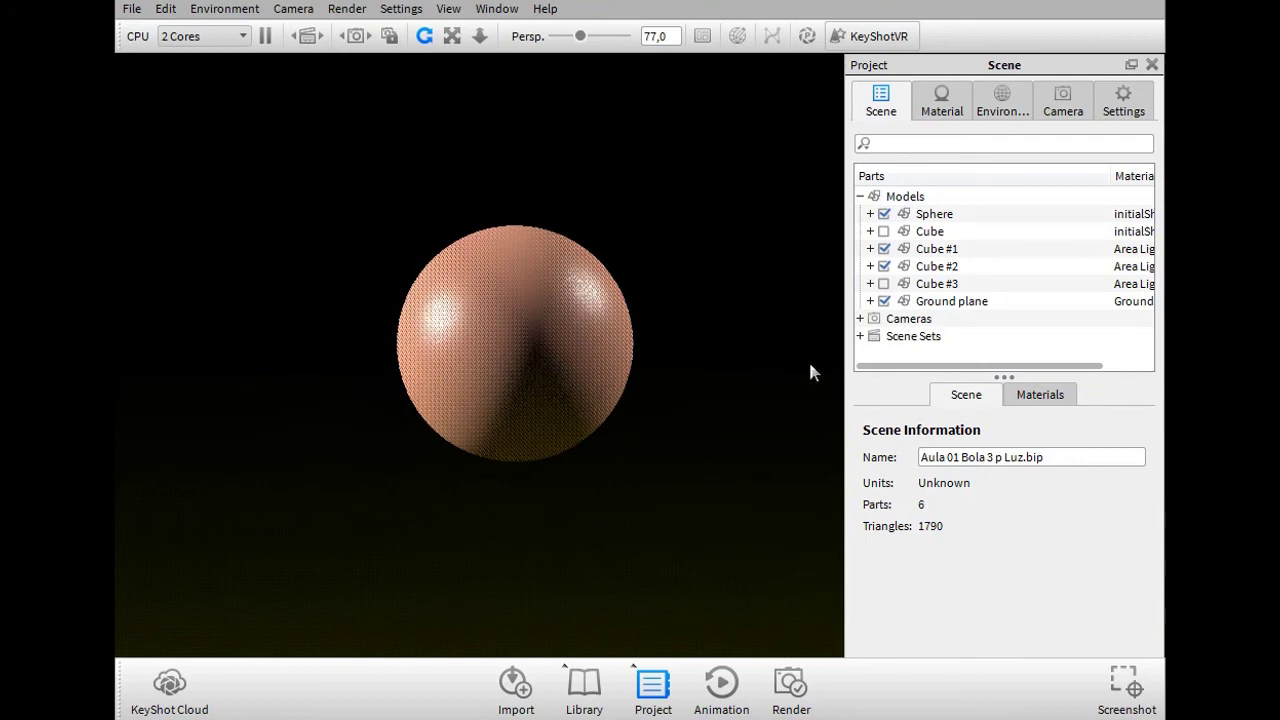
Raise the environment brightness to 0,6 and hide the ground plane.
left_click(1007, 109)
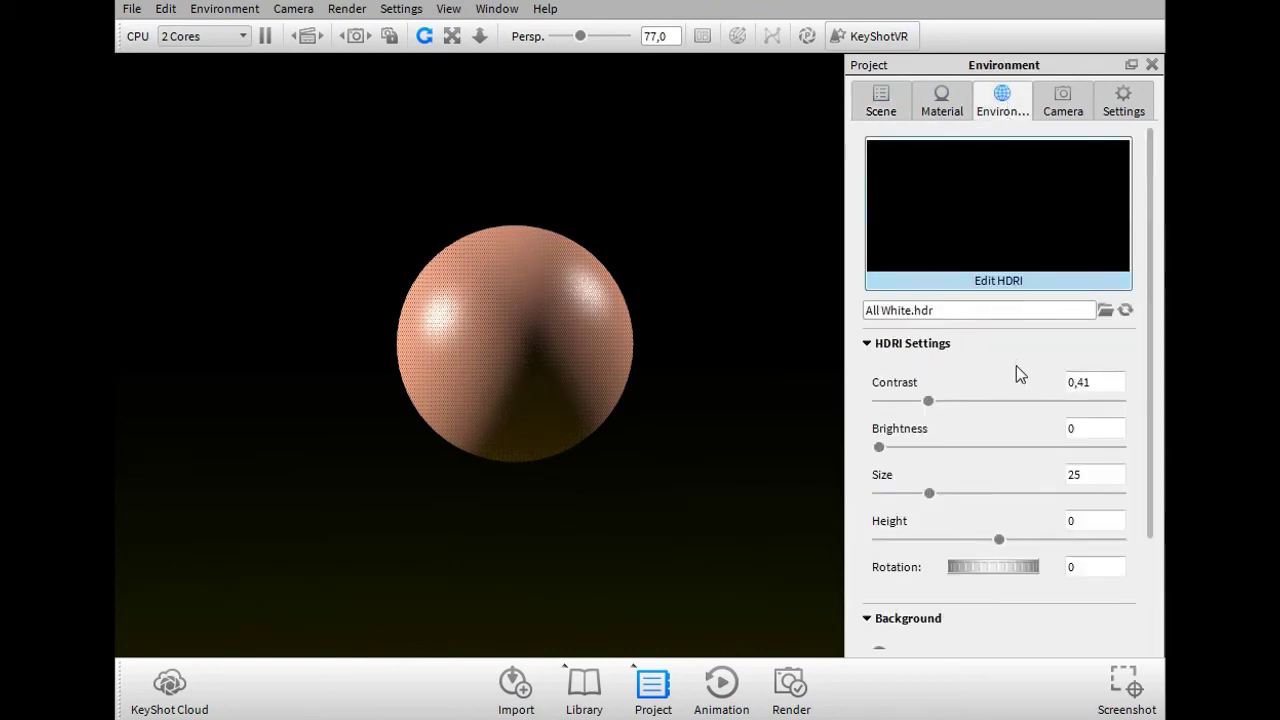
left_click_drag(881, 448, 910, 448)
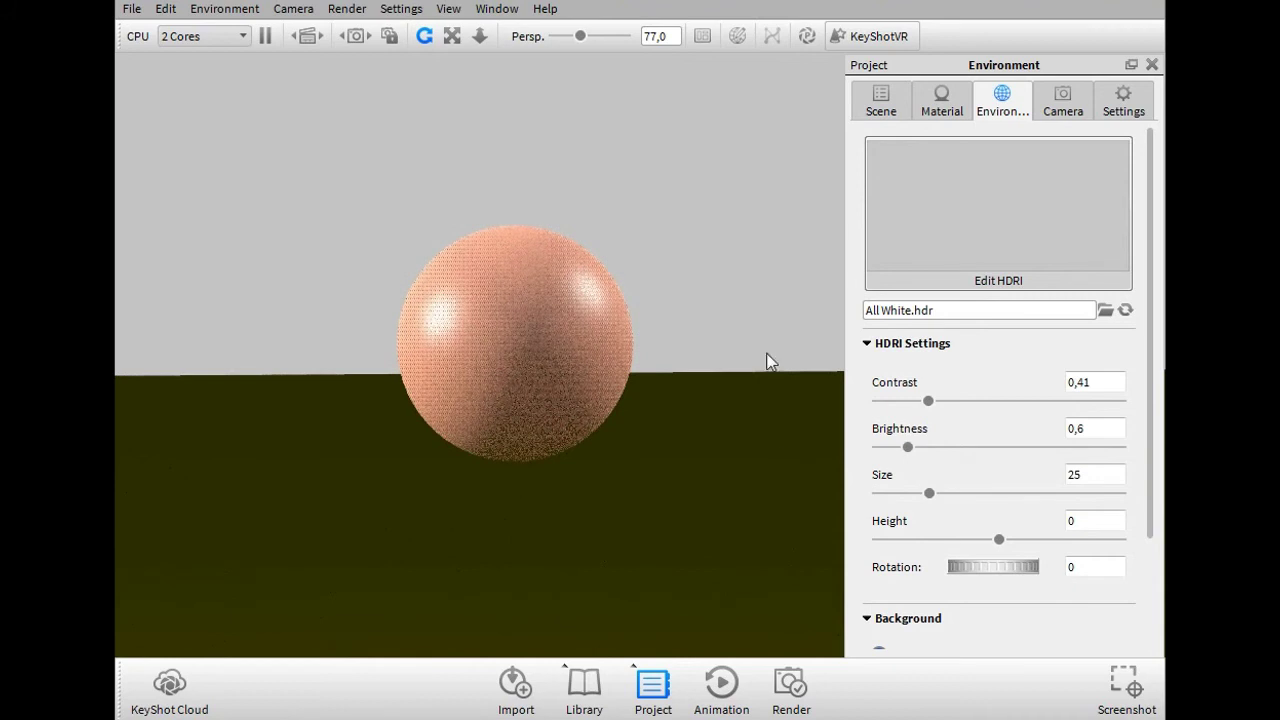
left_click(898, 111)
left_click(883, 301)
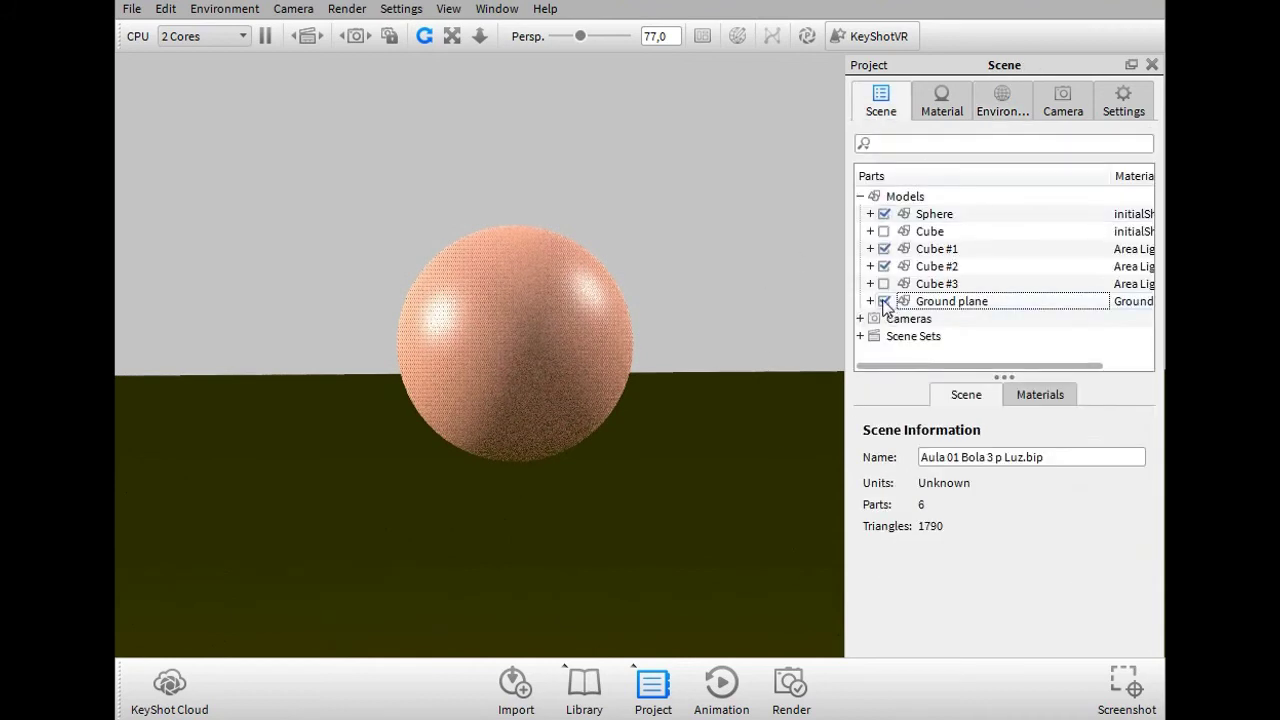
Examine the sphere's shading and highlights under the All White.hdr environment from several angles and distances.
scroll(517, 451, "up", 3)
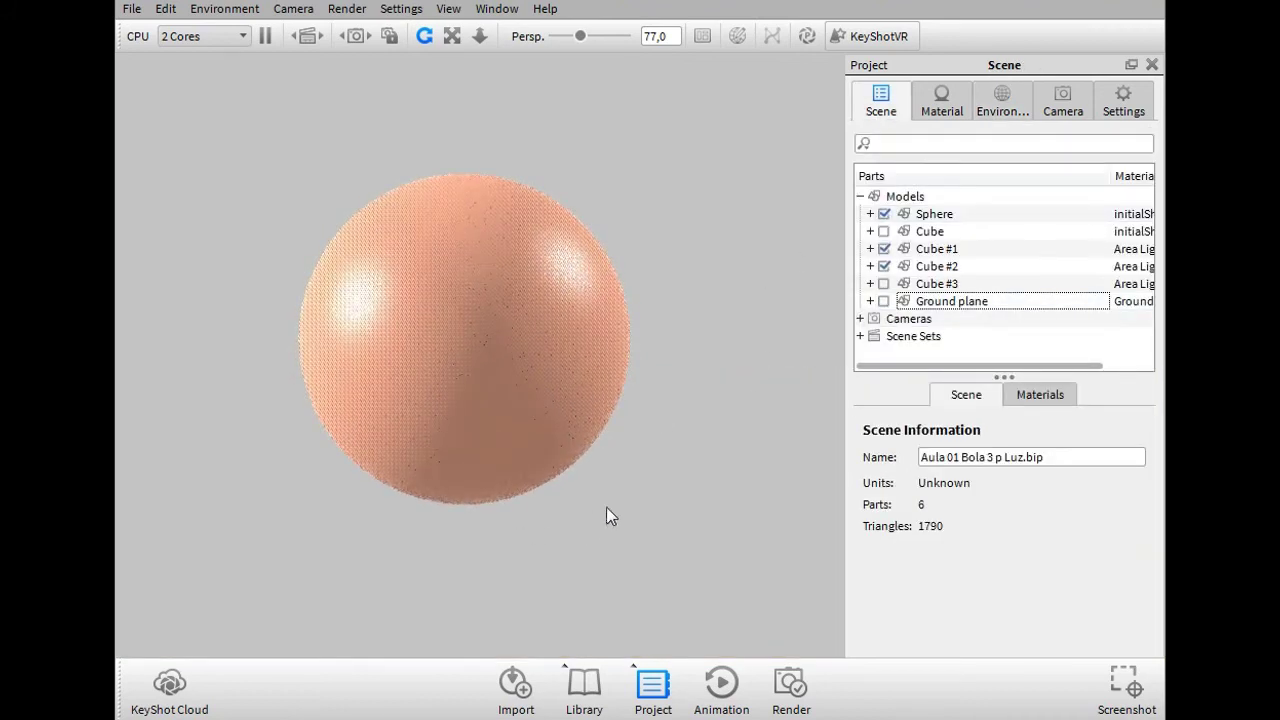
scroll(583, 449, "up", 2)
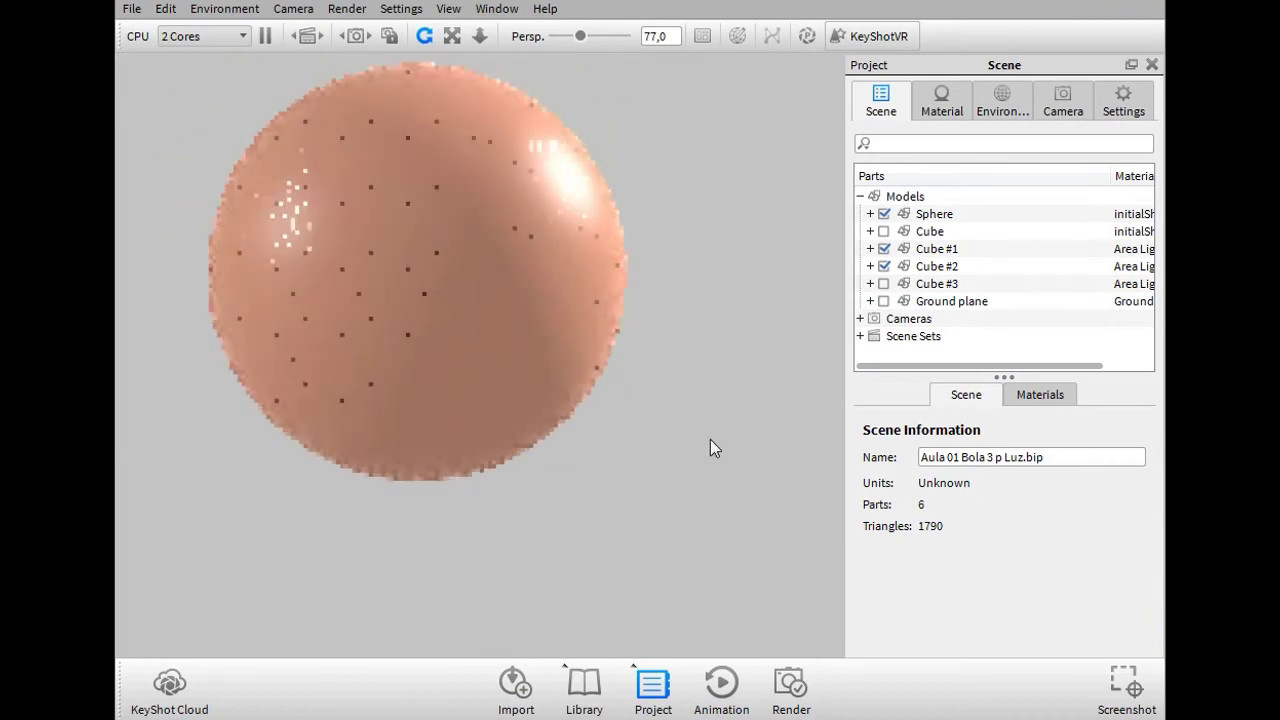
scroll(583, 486, "down", 4)
scroll(612, 450, "up", 3)
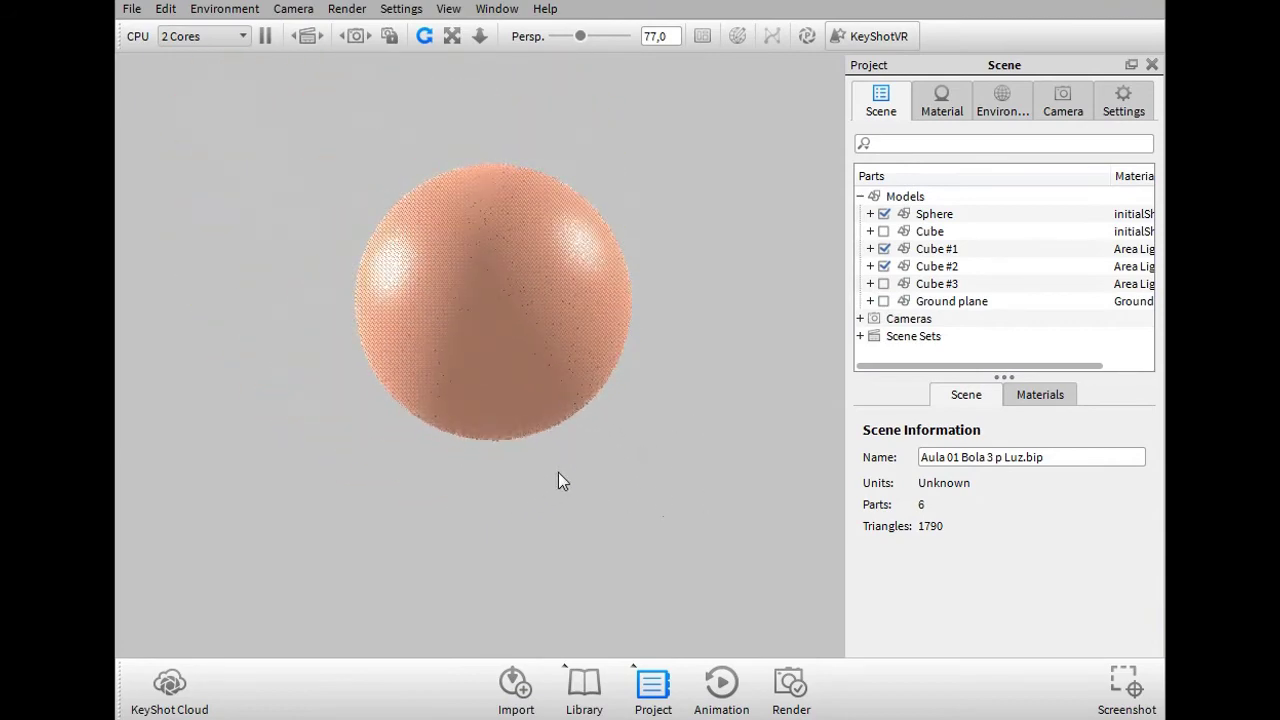
scroll(565, 420, "up", 3)
scroll(569, 443, "down", 5)
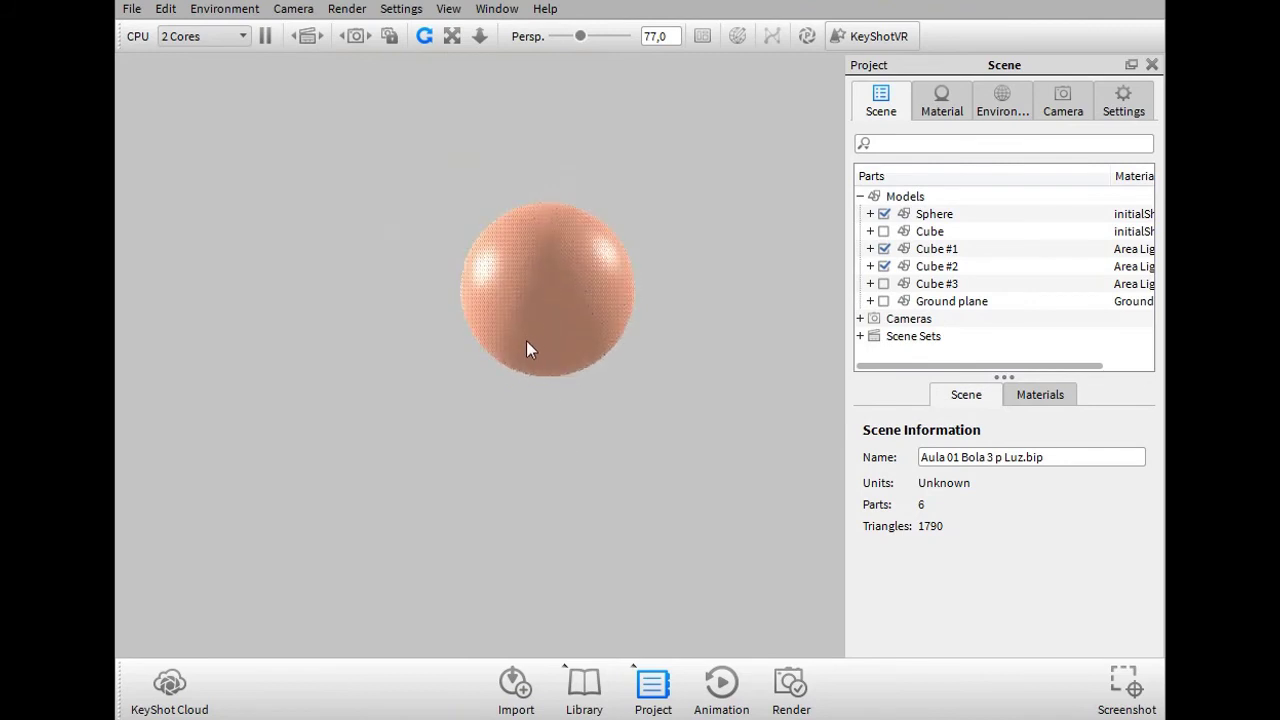
left_click(1004, 102)
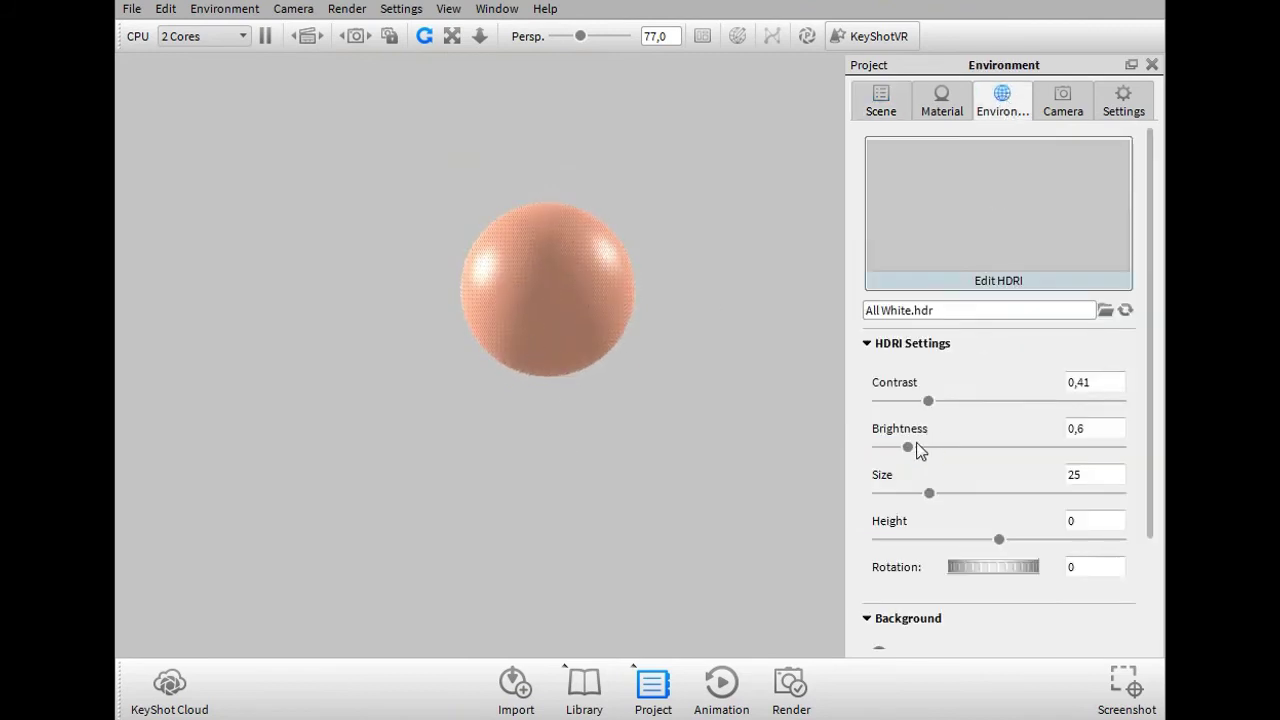
left_click_drag(543, 335, 503, 218)
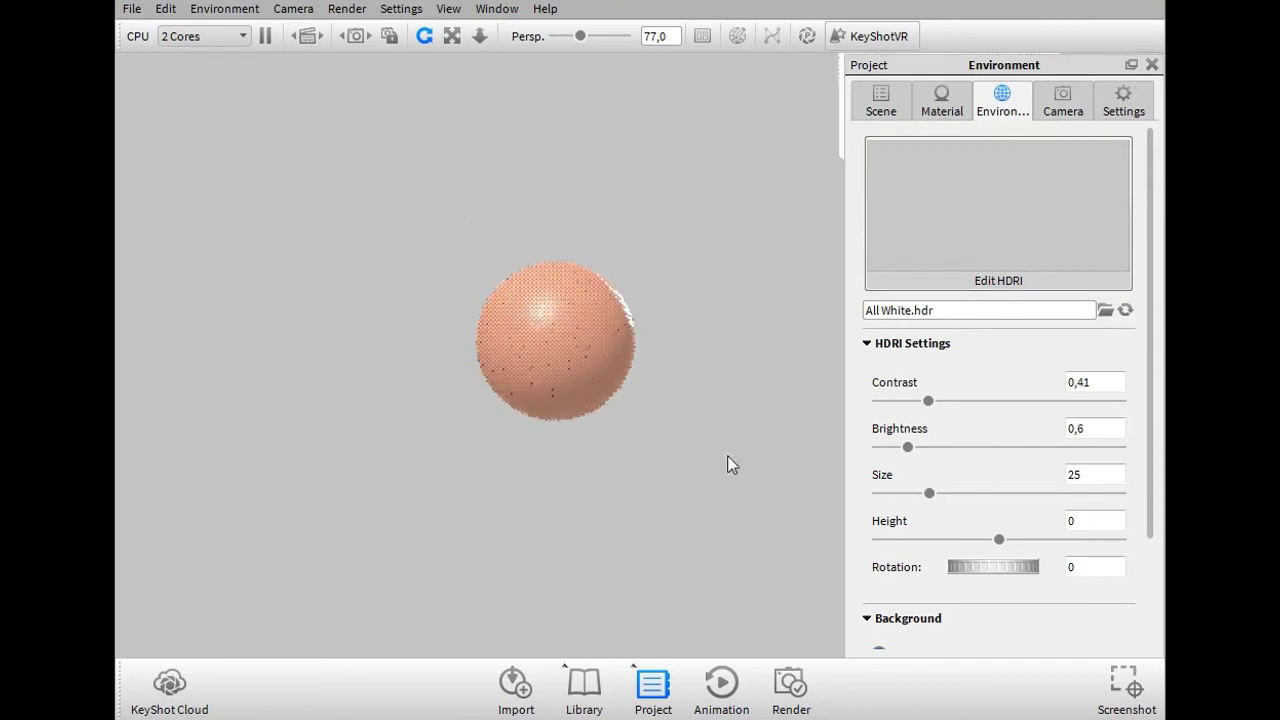
left_click_drag(511, 452, 533, 456)
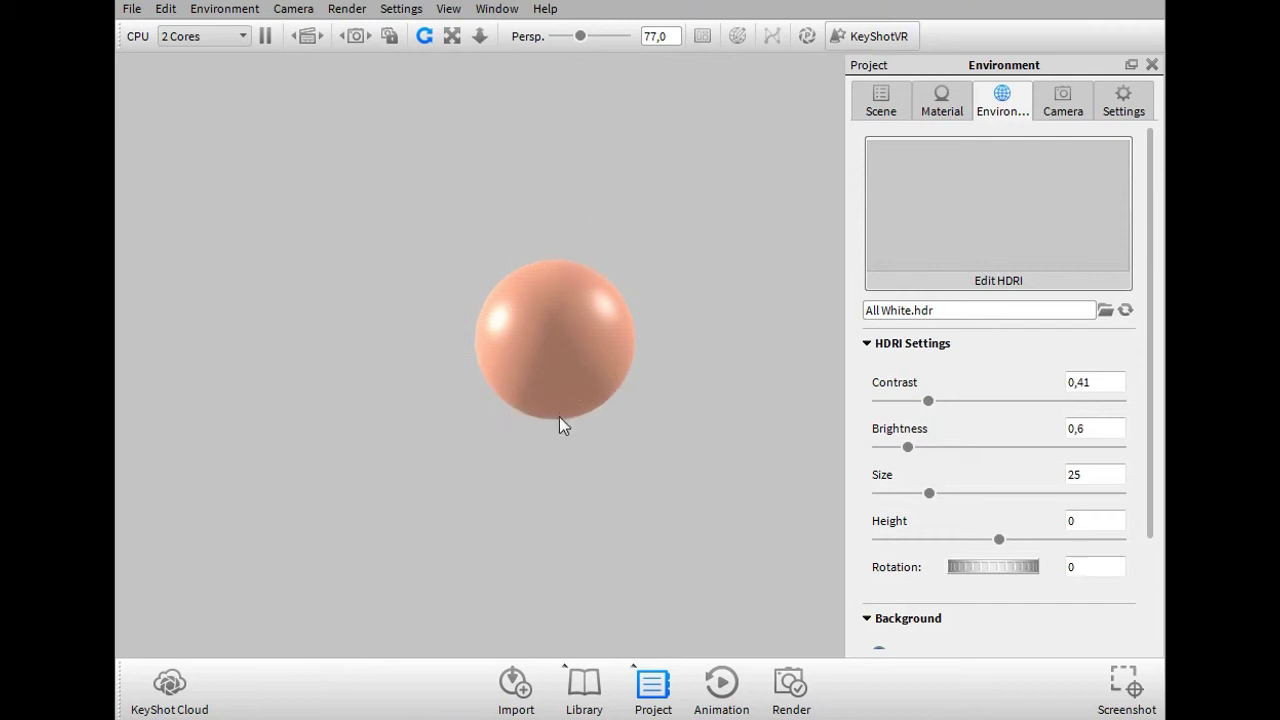
scroll(534, 305, "up", 10)
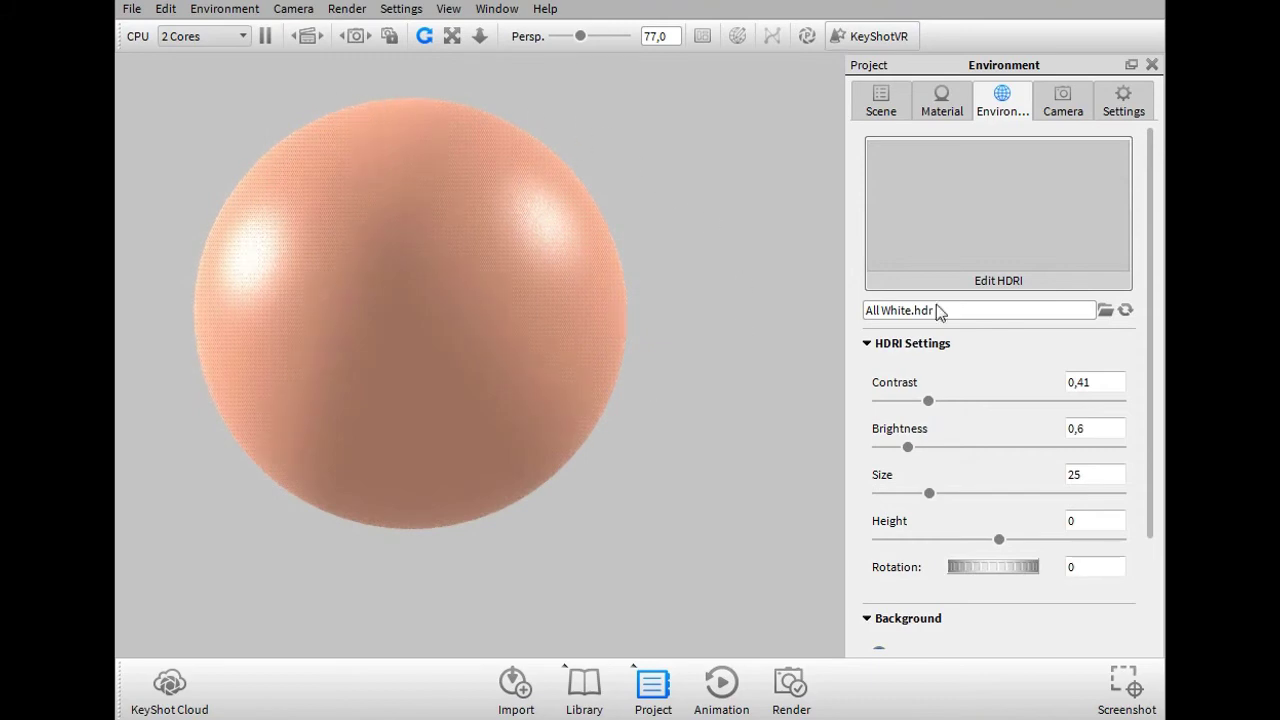
Inspect close up the sphere's upper highlights, its shaded underside and its edges against the gray background.
left_click(886, 106)
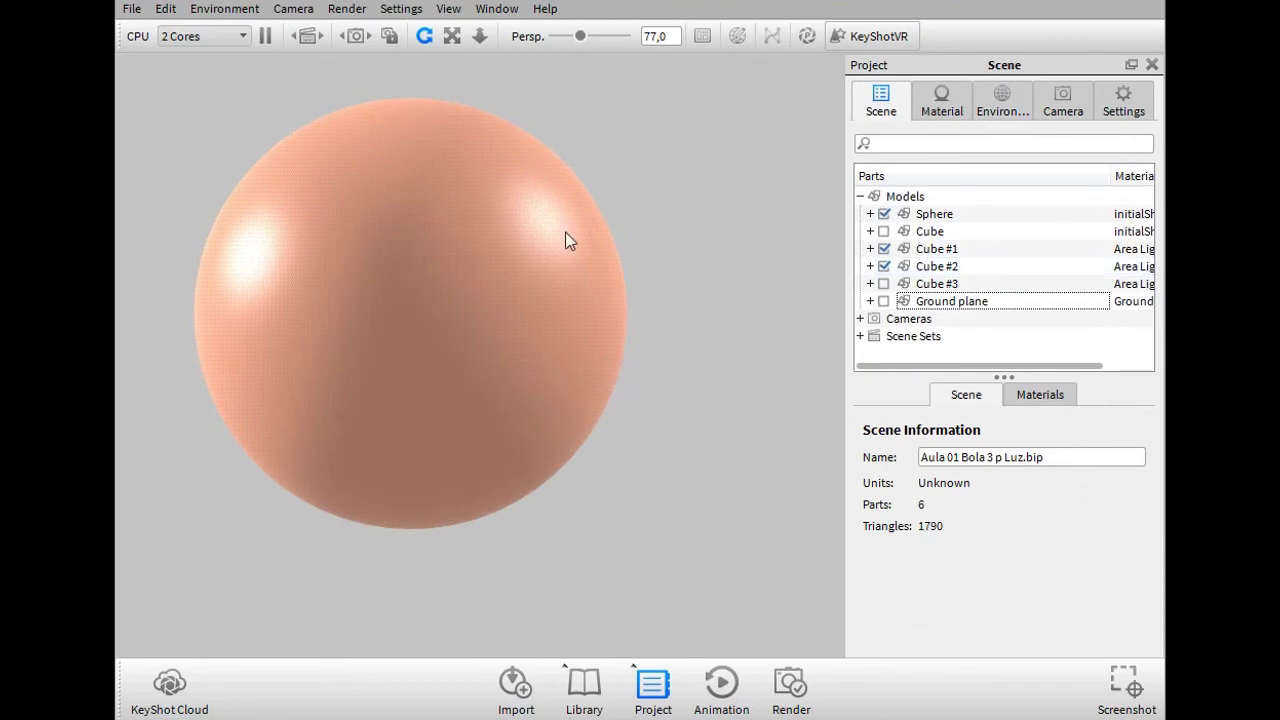
scroll(420, 228, "up", 3)
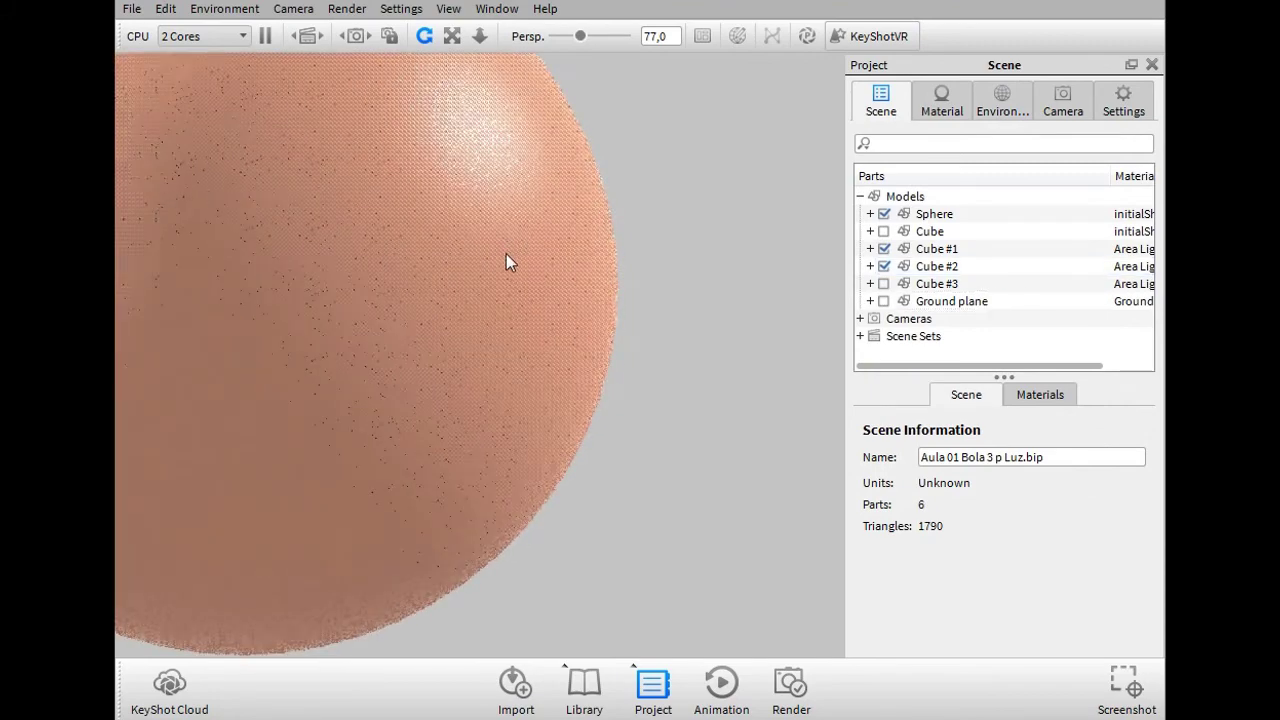
middle_click_drag(508, 246, 751, 528)
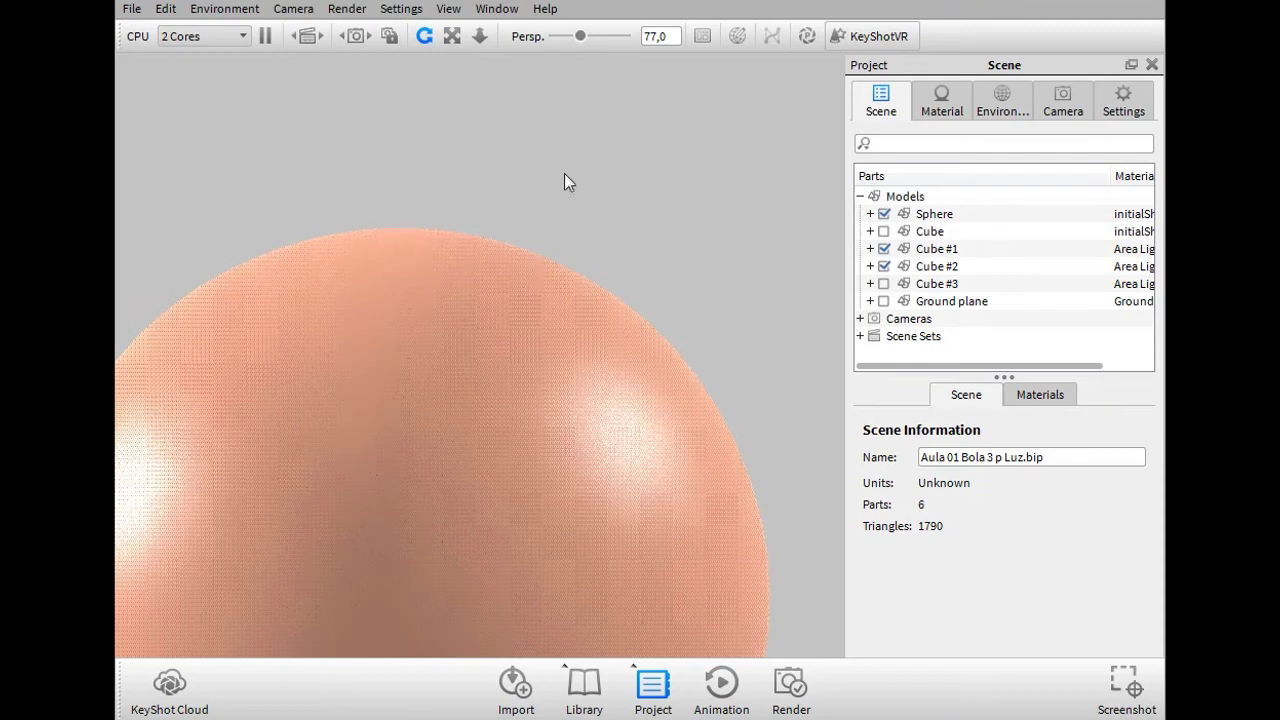
scroll(641, 250, "down", 5)
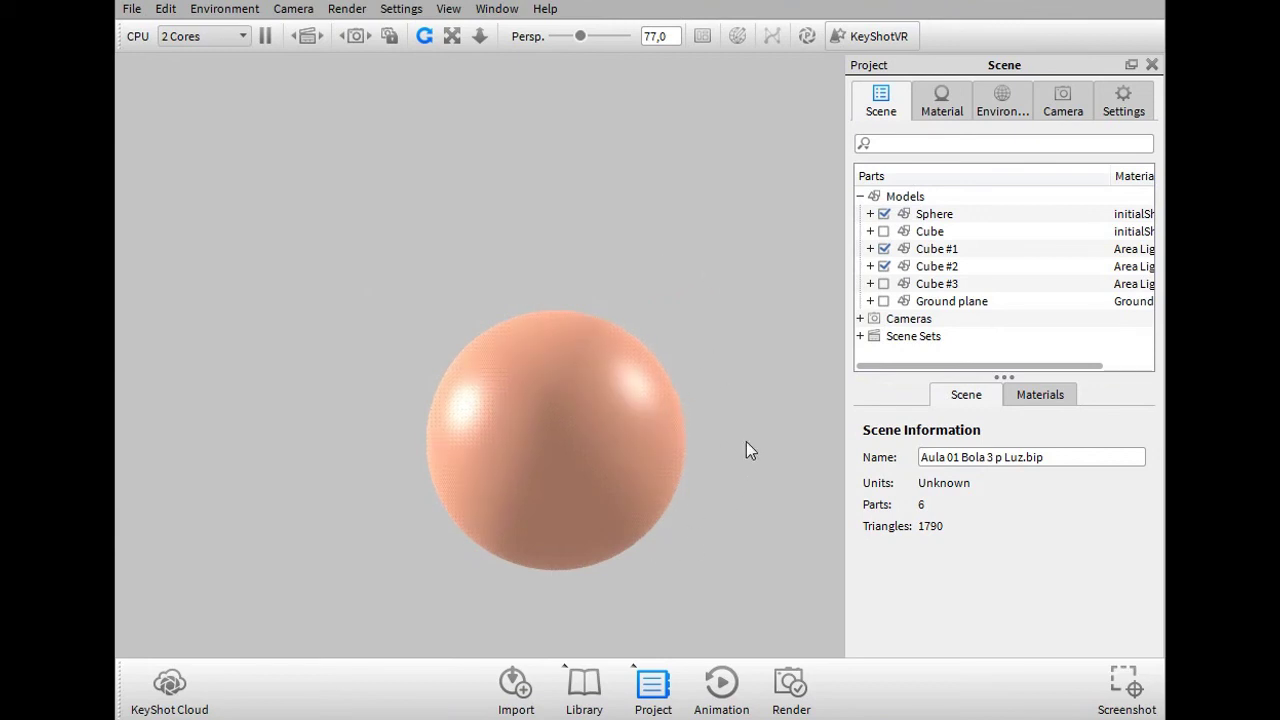
right_click(550, 518)
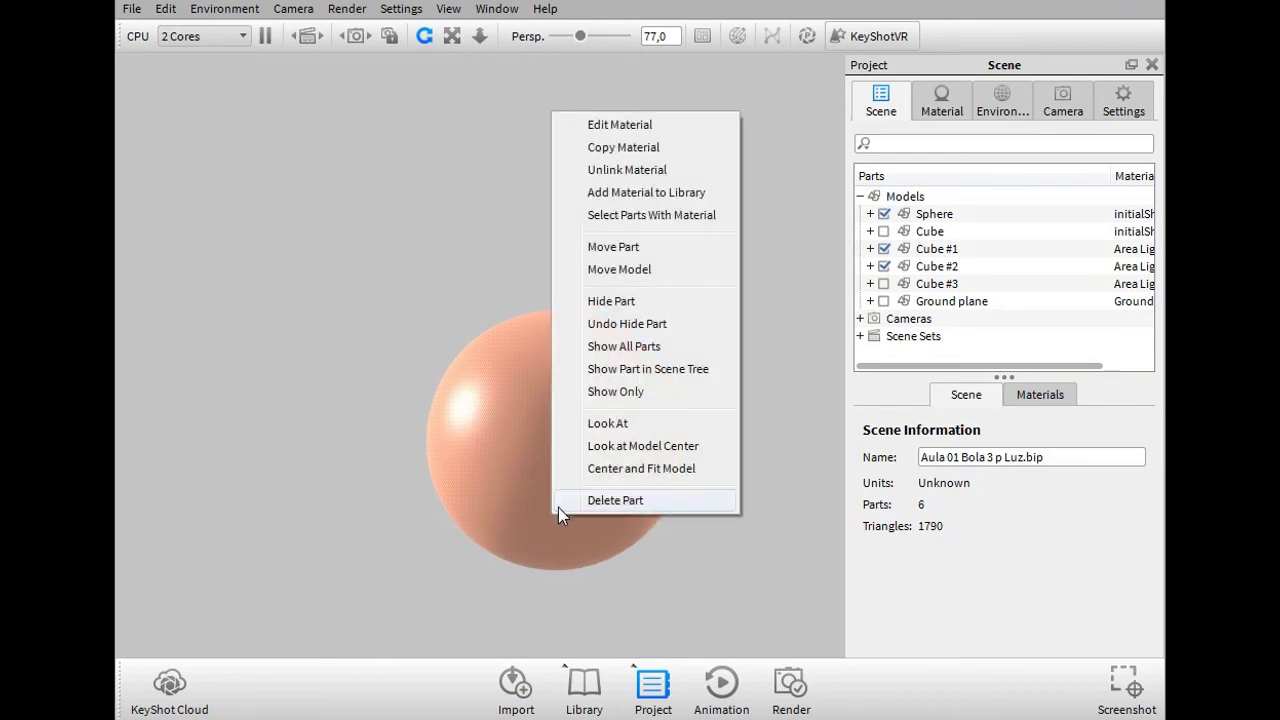
left_click(406, 514)
scroll(550, 491, "up", 5)
middle_click_drag(517, 537, 540, 343)
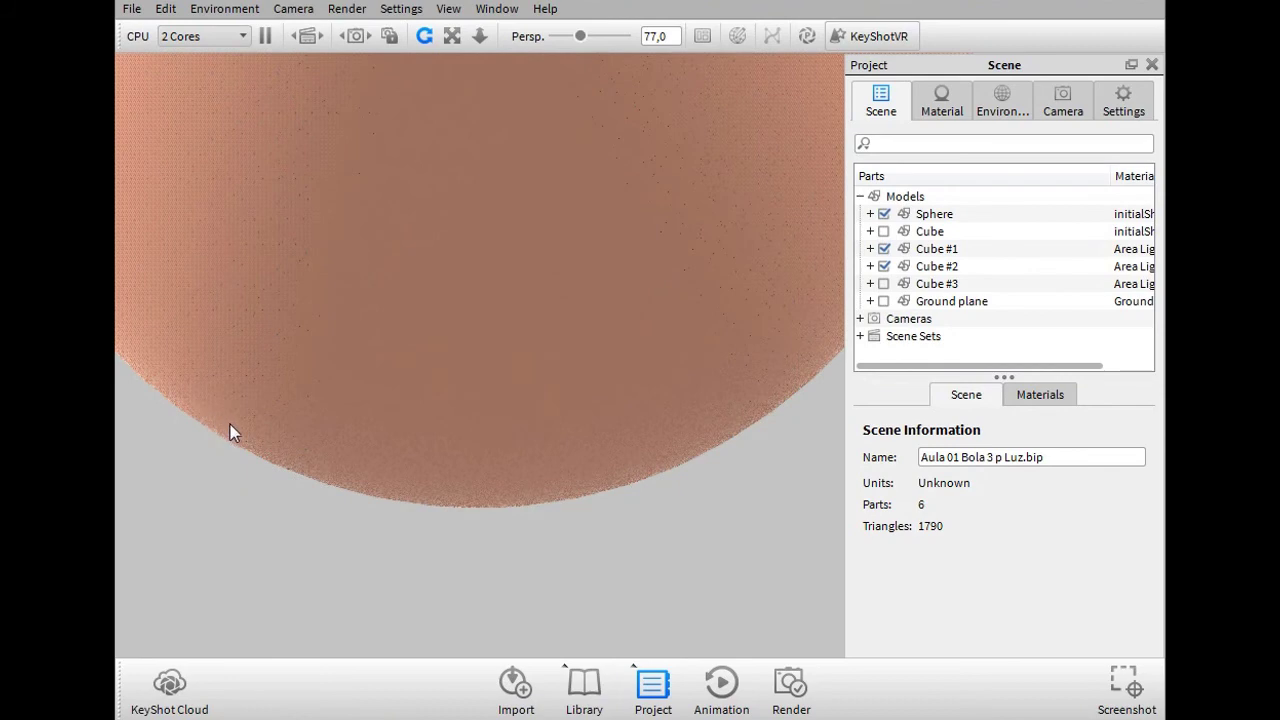
middle_click_drag(374, 437, 646, 457)
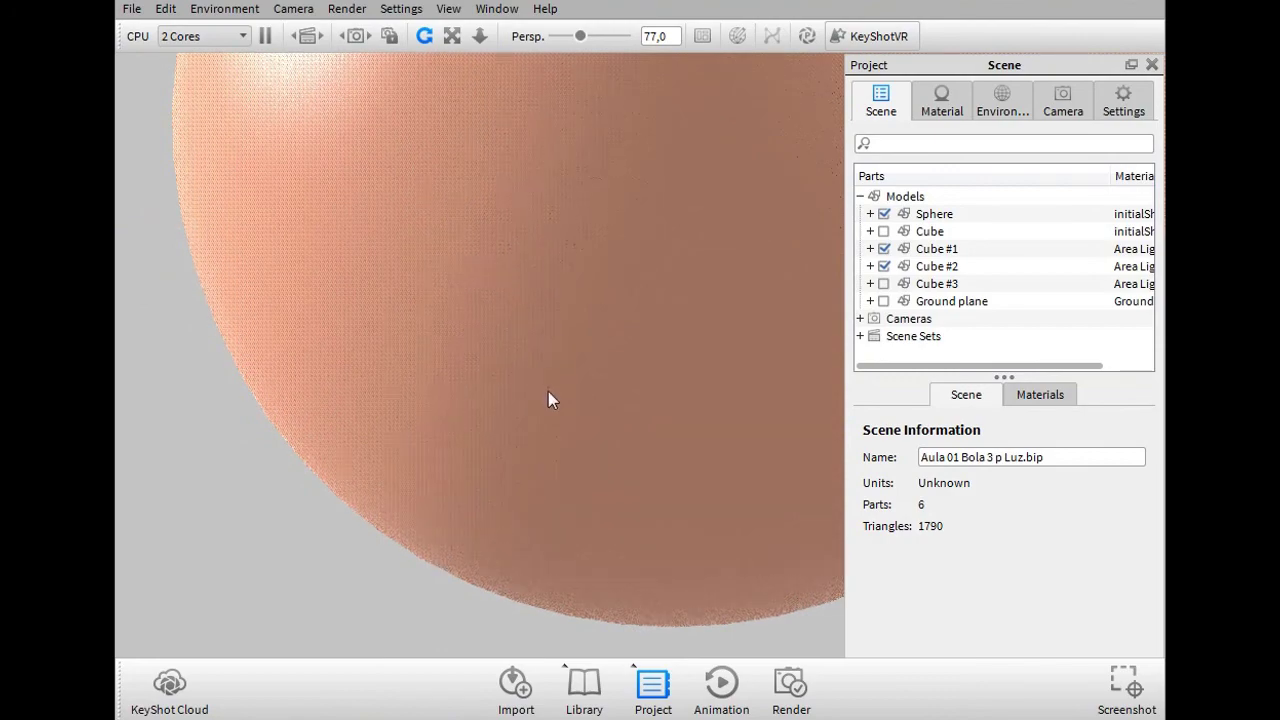
scroll(547, 398, "down", 5)
left_click_drag(500, 408, 536, 381)
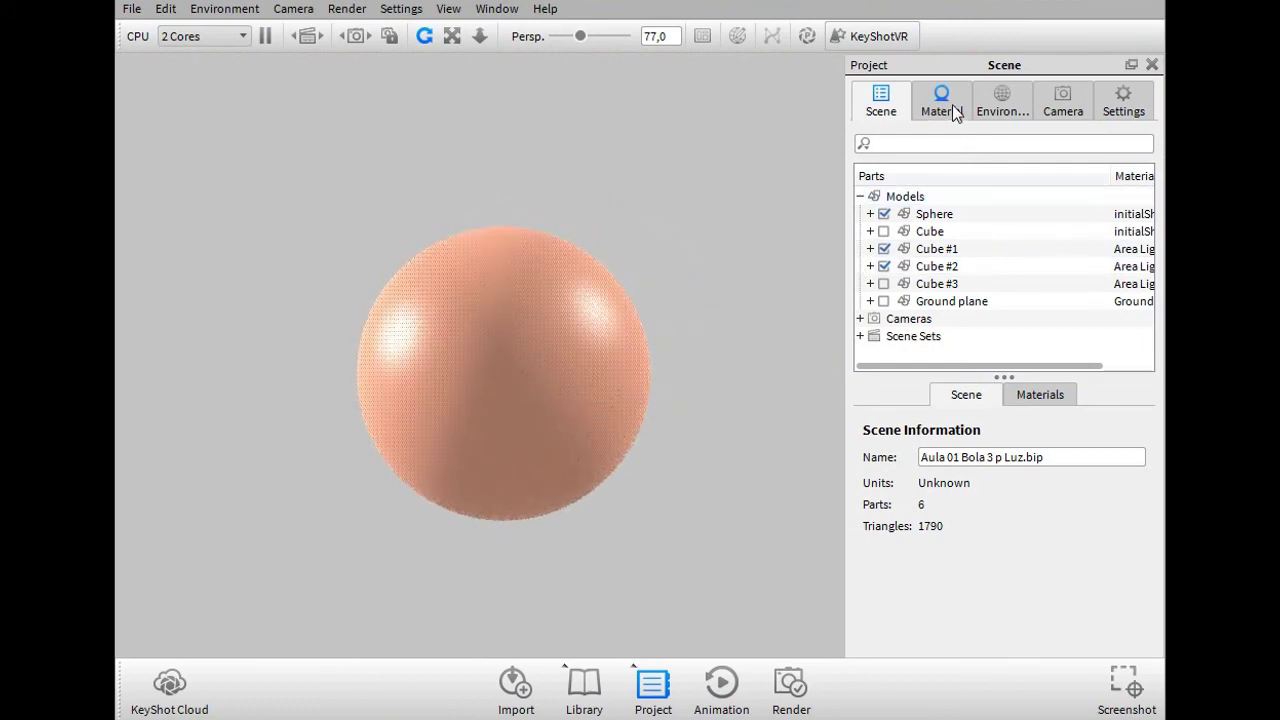
Open the All White.hdr environment in the HDRI Editor and move the editor window mostly clear of the sphere.
left_click(1008, 106)
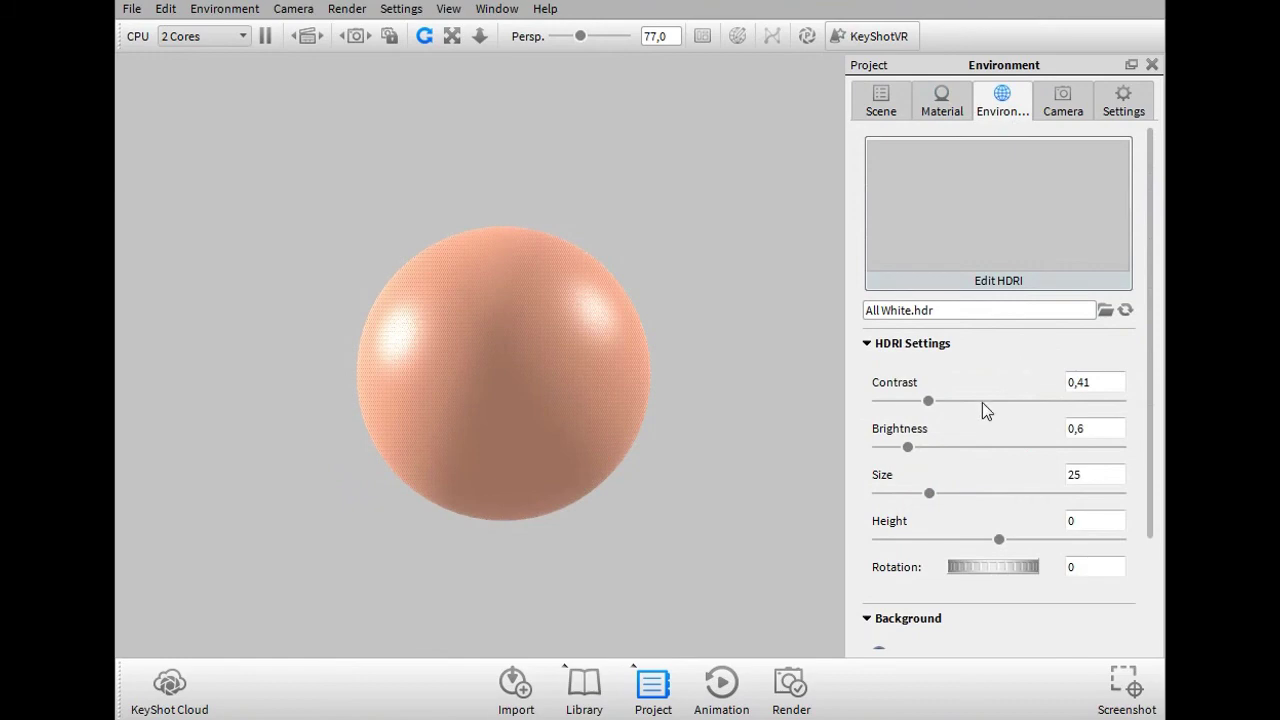
left_click(990, 281)
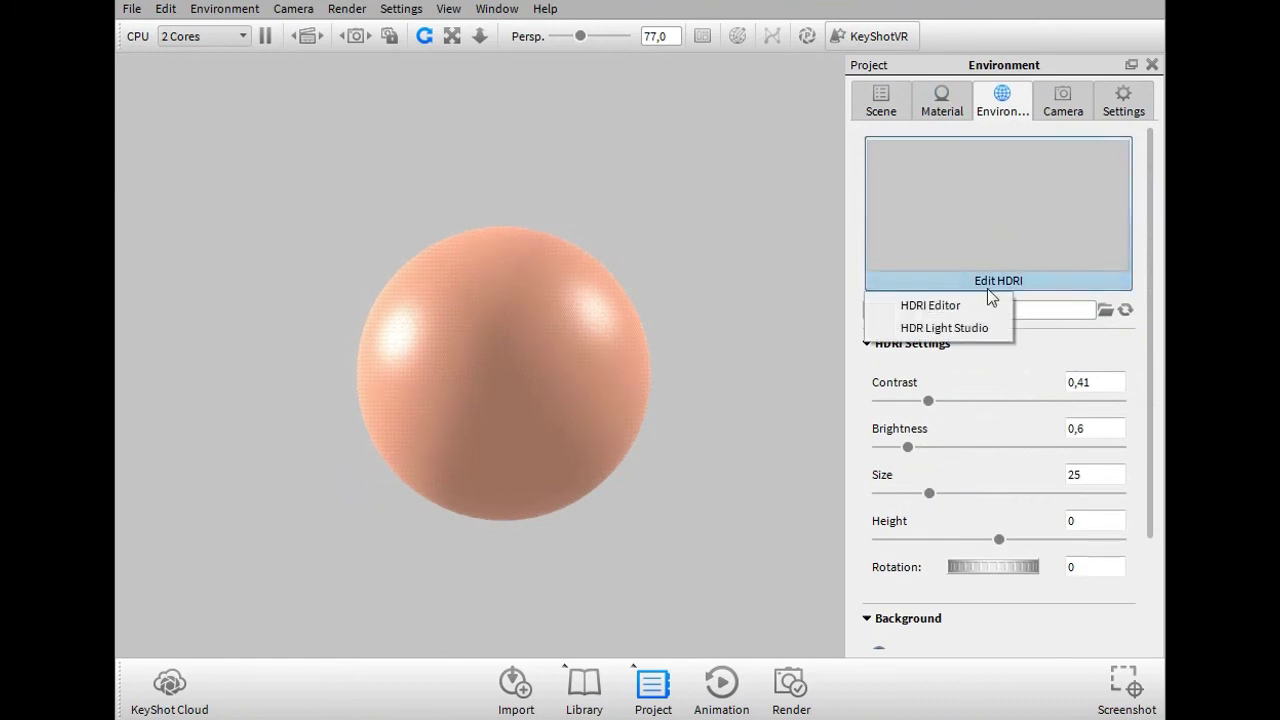
left_click(918, 302)
left_click_drag(729, 148, 981, 158)
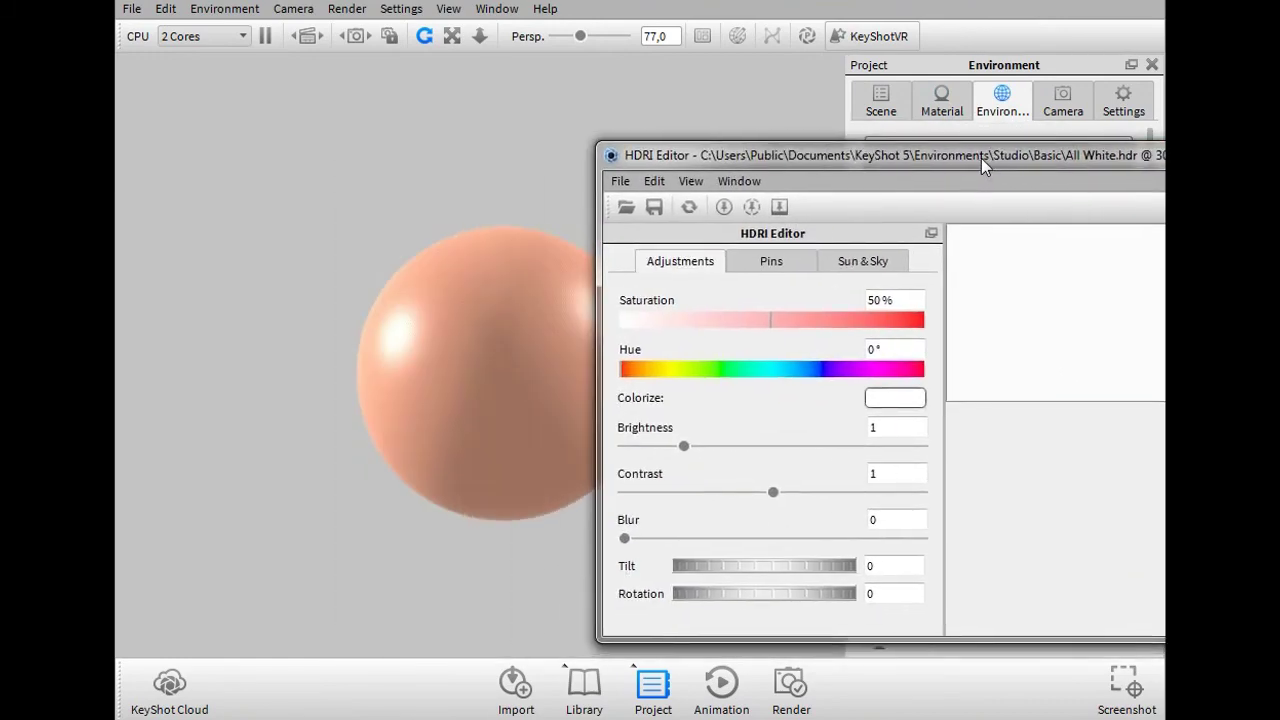
Colorize the environment yellow, raising the CMYK yellow value through 37 % and 64 % to 100 %.
left_click(904, 397)
left_click(926, 453)
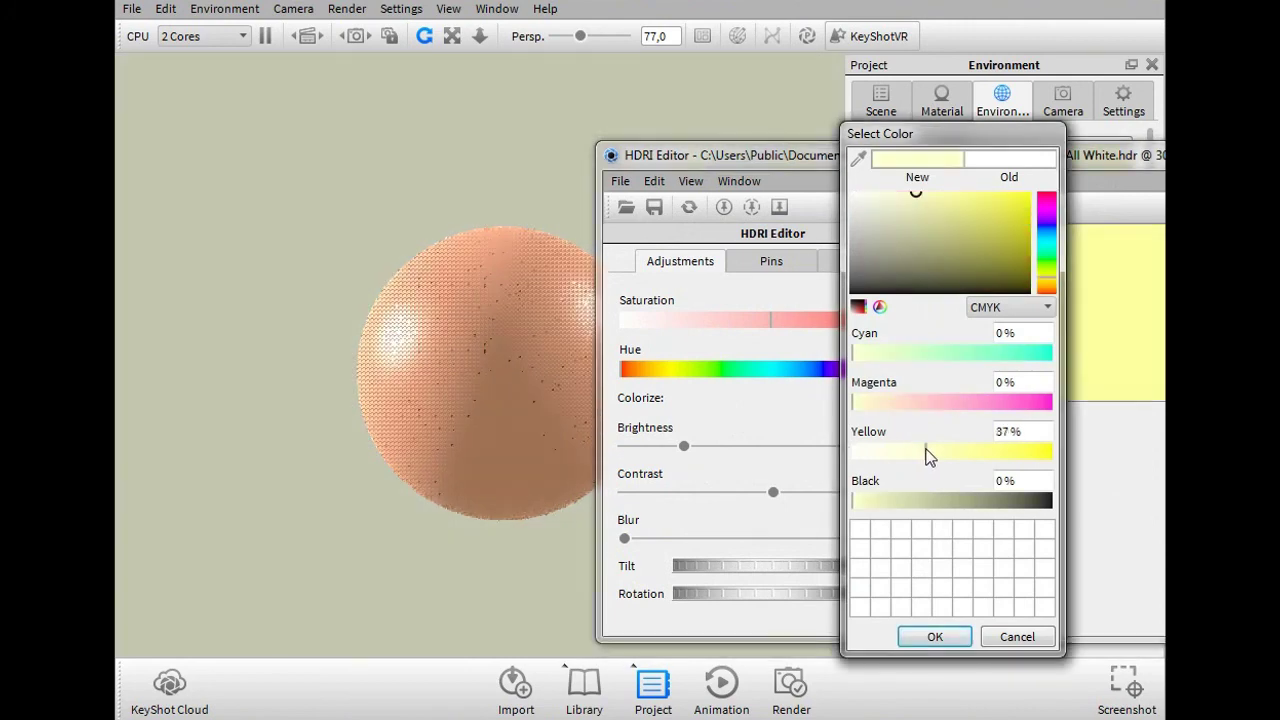
left_click(979, 452)
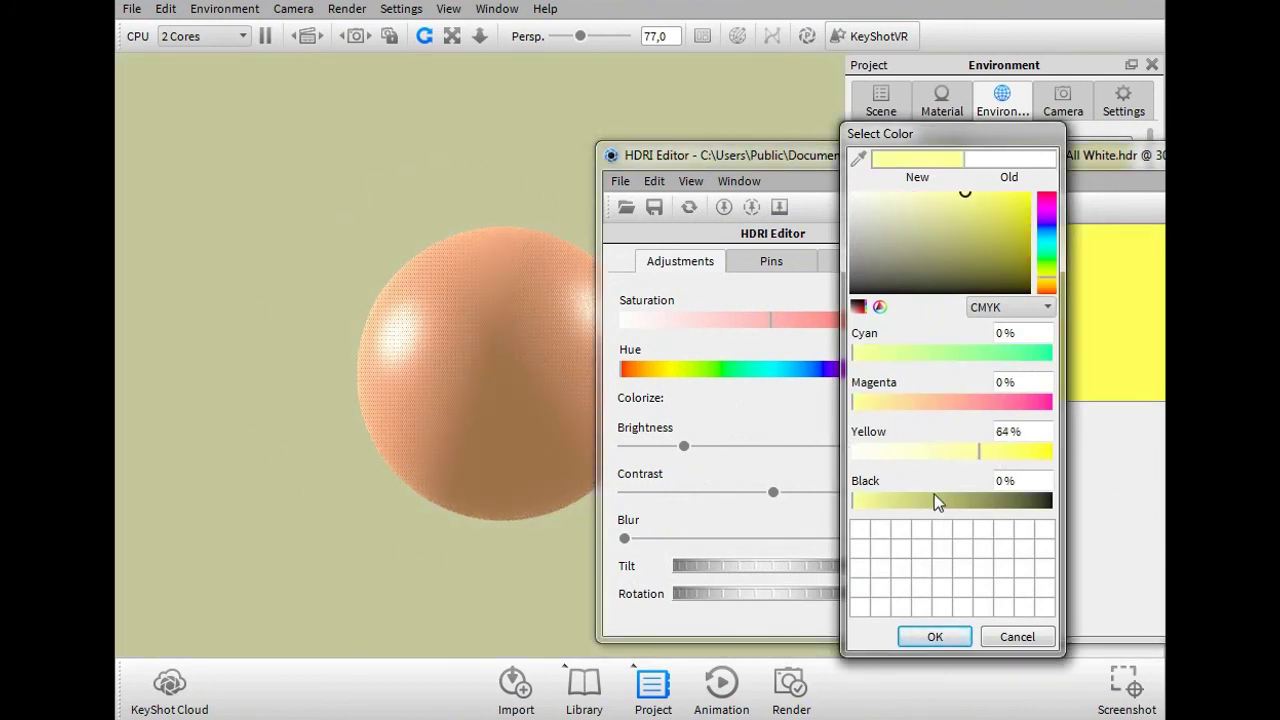
left_click(1050, 452)
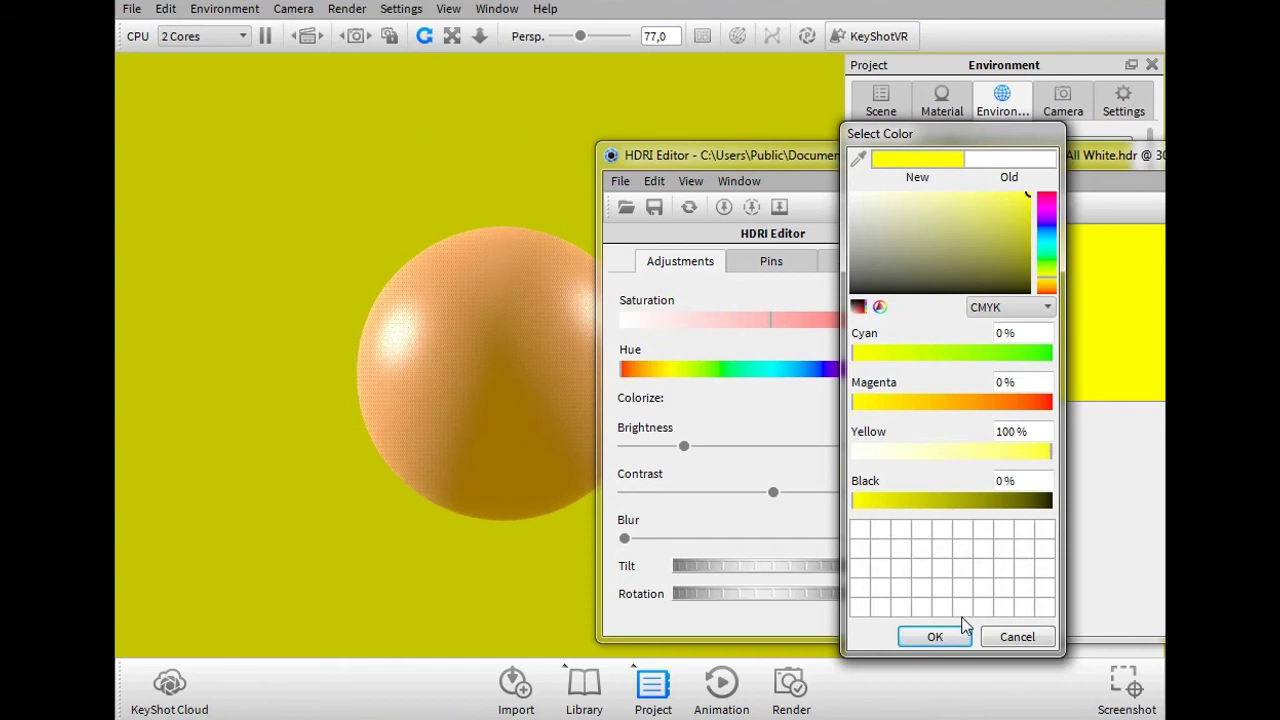
Move the HDRI Editor off the sphere to examine its shading under the yellow environment, and bring the editor back to the front.
left_click_drag(659, 153, 799, 150)
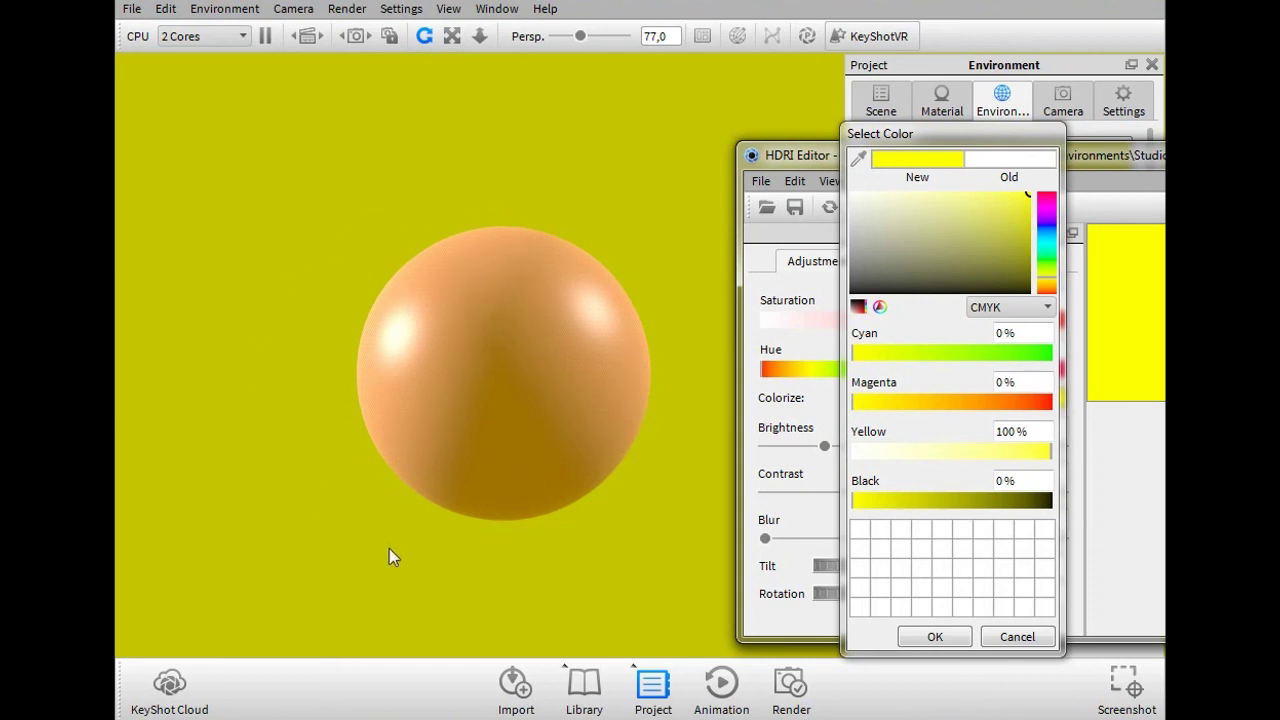
scroll(510, 425, "down", 3)
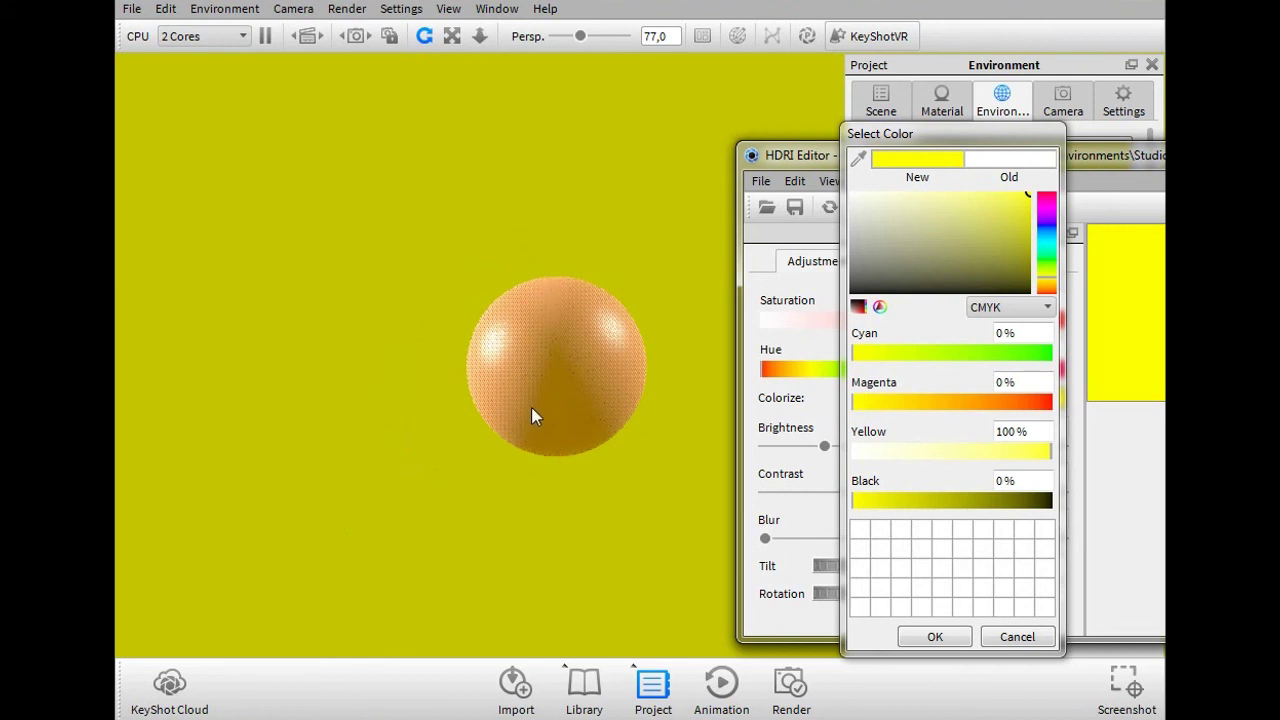
key("Escape")
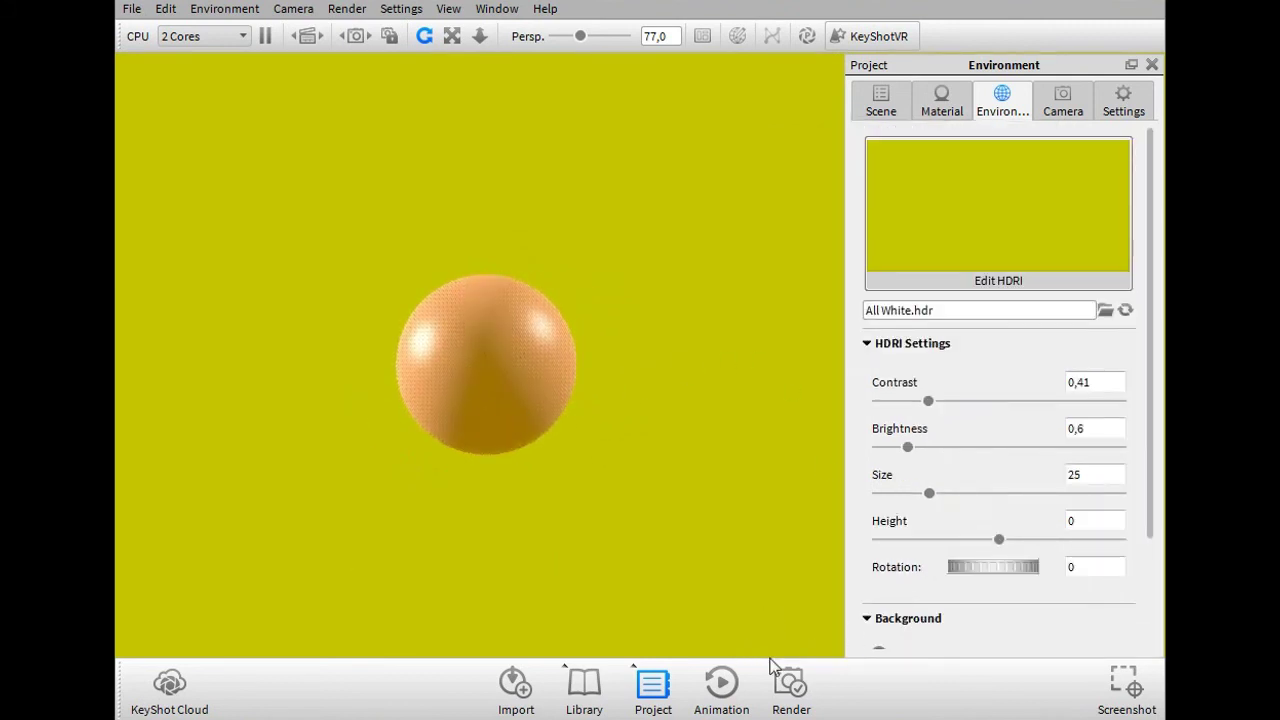
mouse_move(524, 716)
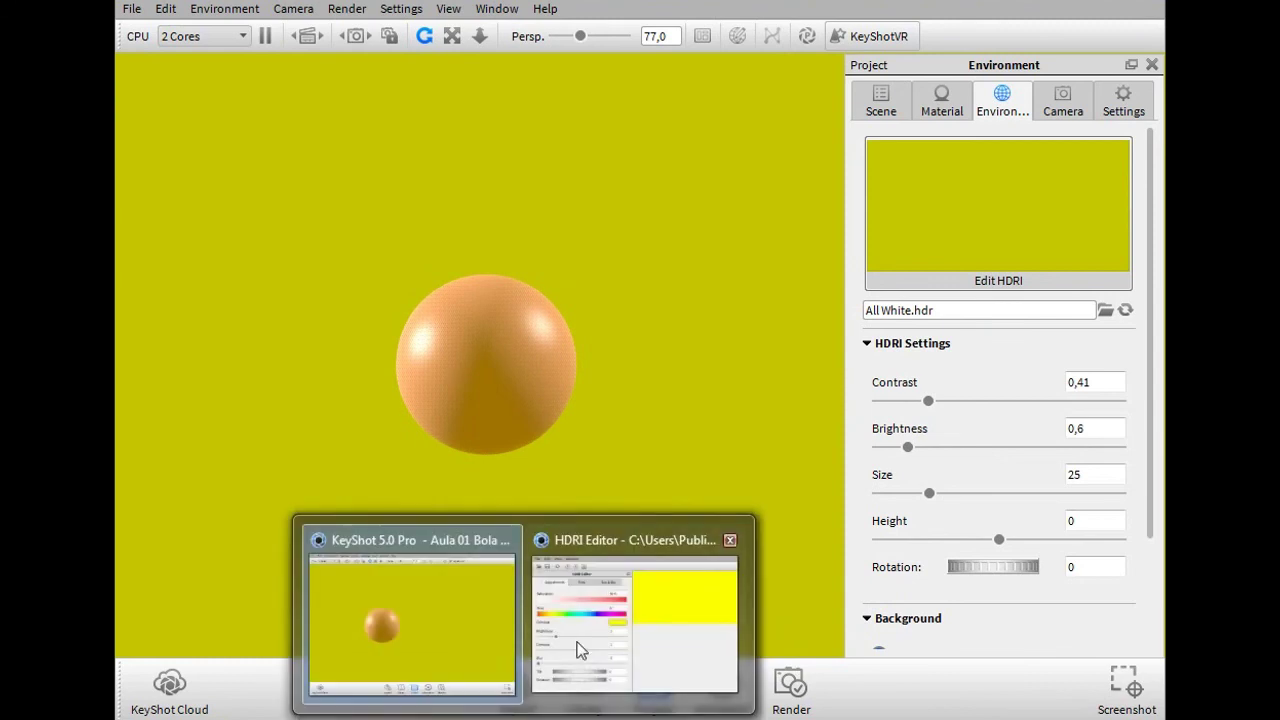
left_click(639, 541)
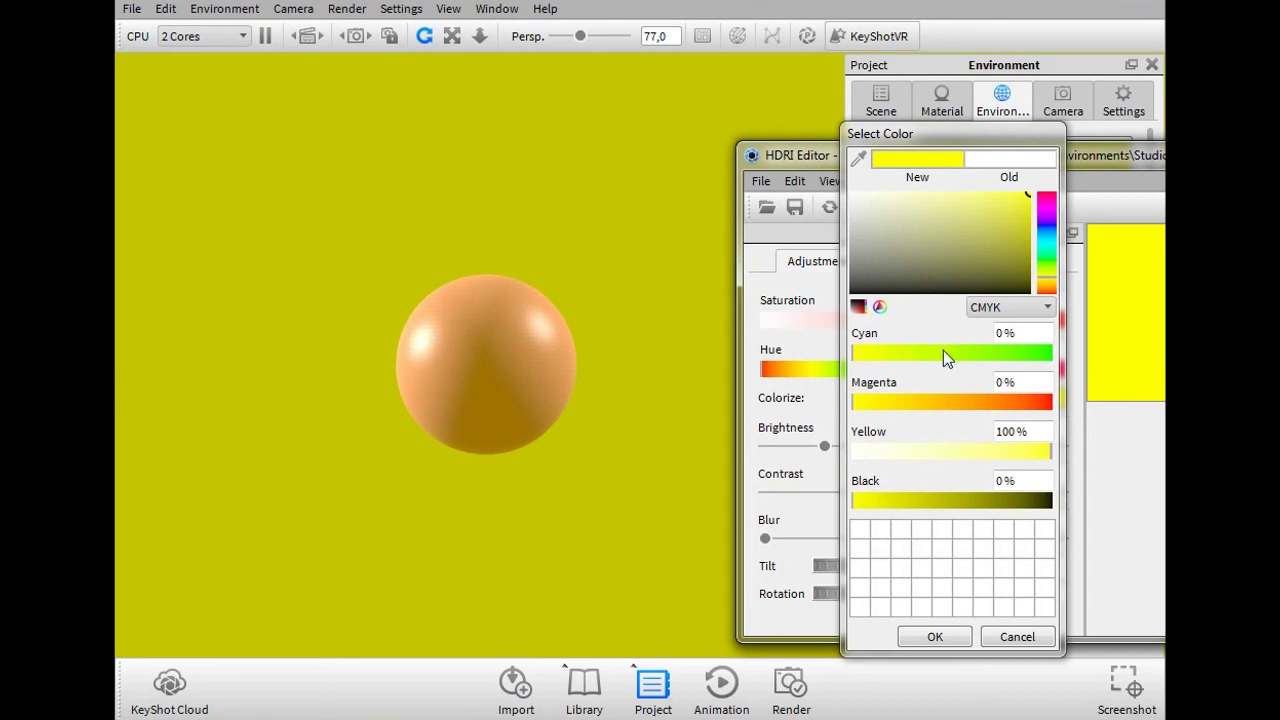
Tint the environment green with cyan at 100 %, and change it to pure cyan by lowering yellow to 0 %.
left_click_drag(957, 354, 1064, 354)
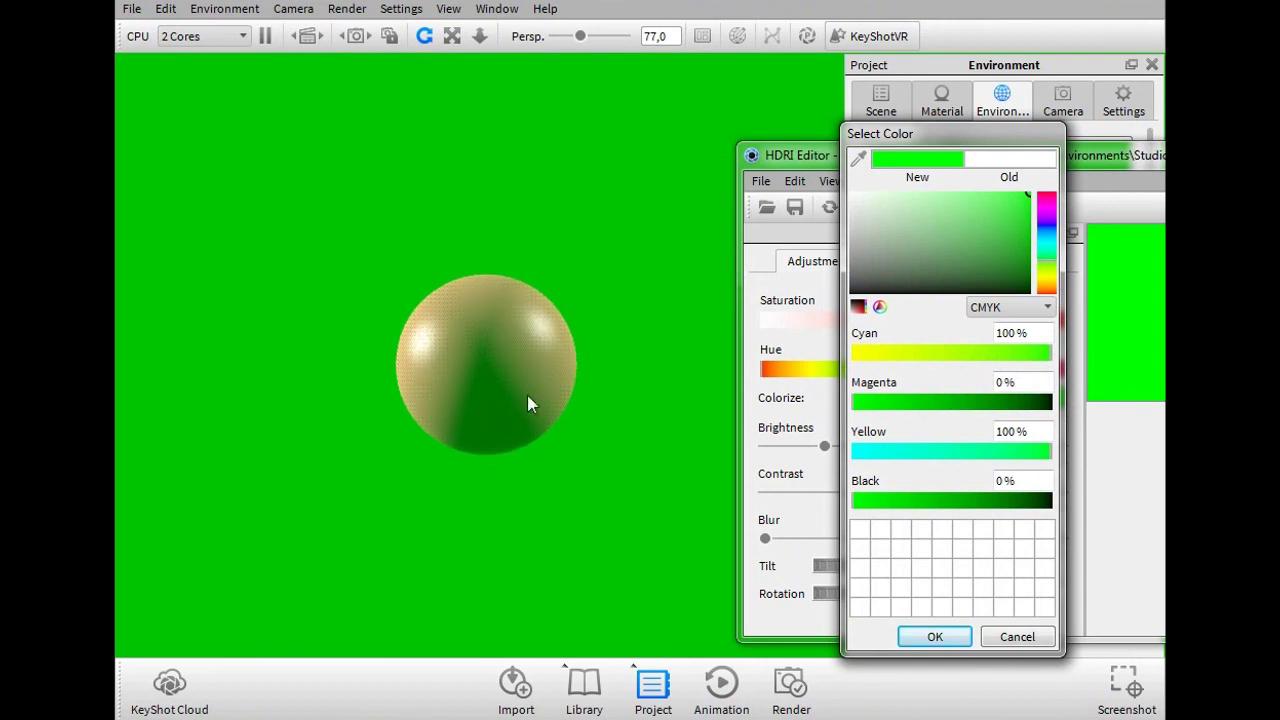
left_click_drag(903, 452, 831, 452)
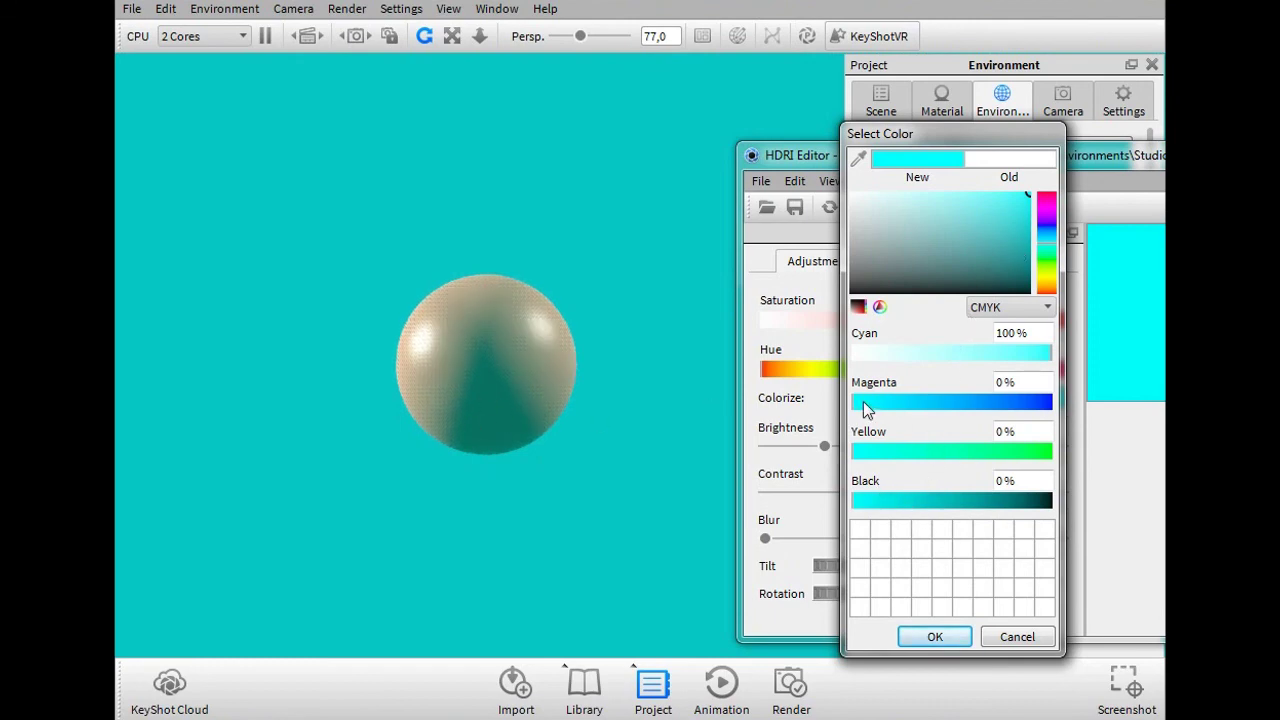
Turn the environment magenta with magenta 100 % and cyan 0 %, and make it red by raising yellow to 100 %.
left_click_drag(863, 402, 1097, 408)
left_click_drag(918, 357, 823, 355)
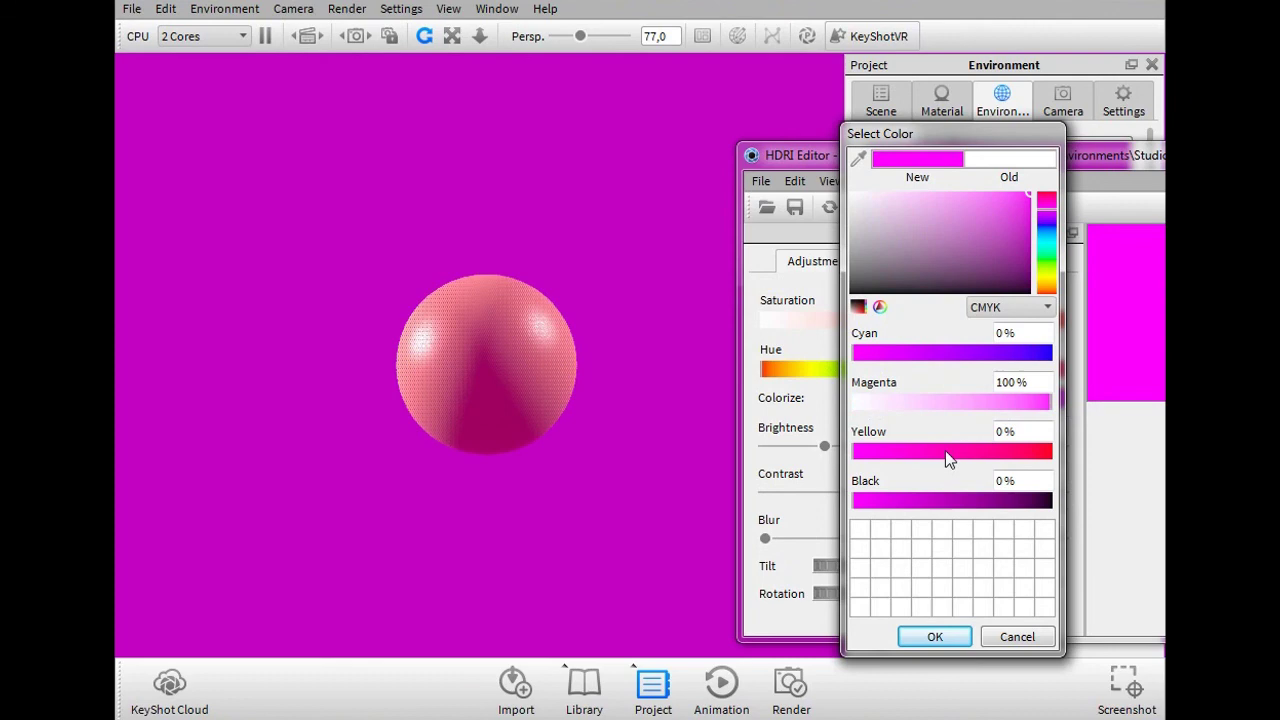
left_click_drag(909, 451, 1057, 451)
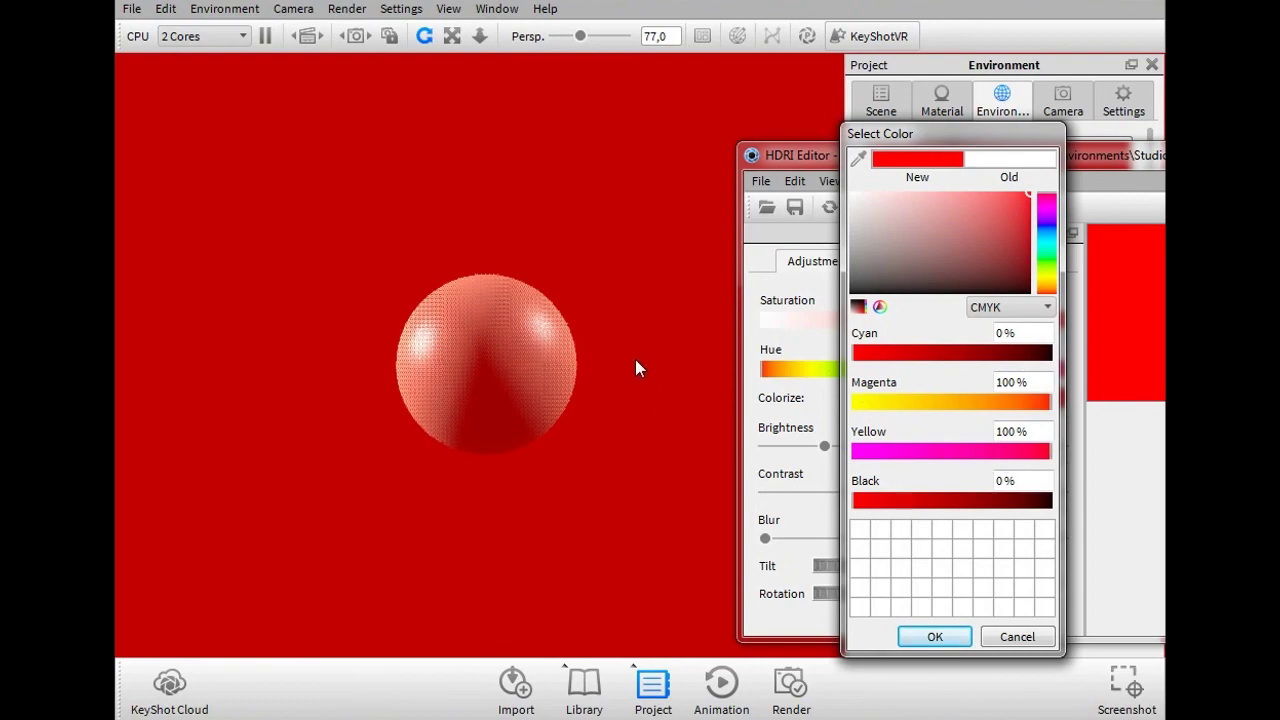